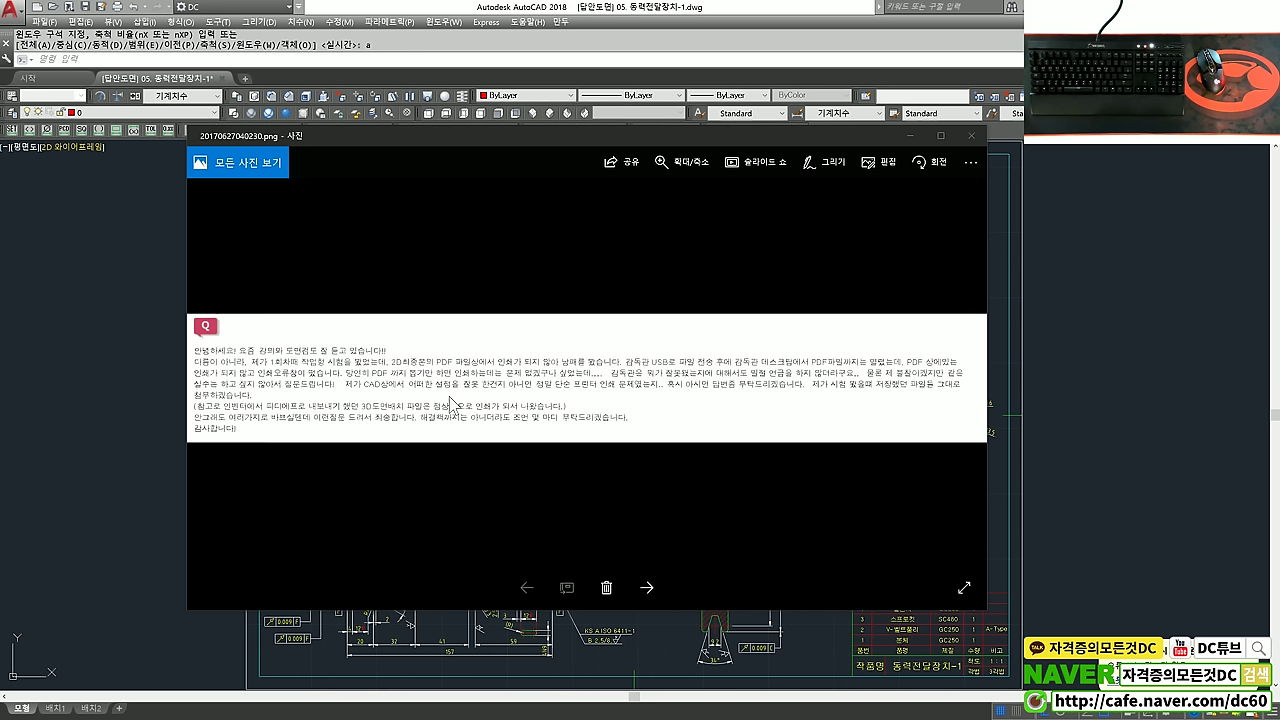
Step: Close the question screenshot, cancel the zoom prompt and zoom into the upper-left title block
{"action": "left_click", "coordinate": [966, 140]}
{"action": "key", "text": "Escape"}
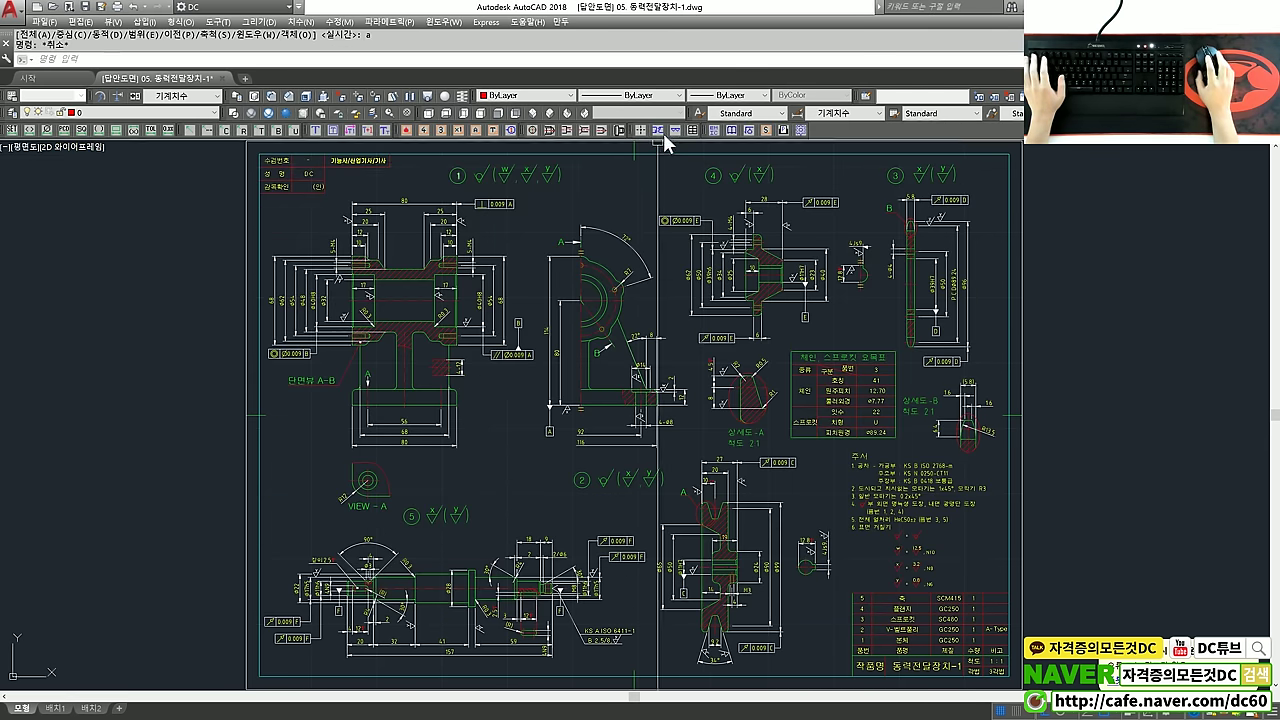
{"action": "scroll", "coordinate": [354, 184], "scroll_direction": "up", "scroll_amount": 5}
{"action": "left_click", "coordinate": [703, 113]}
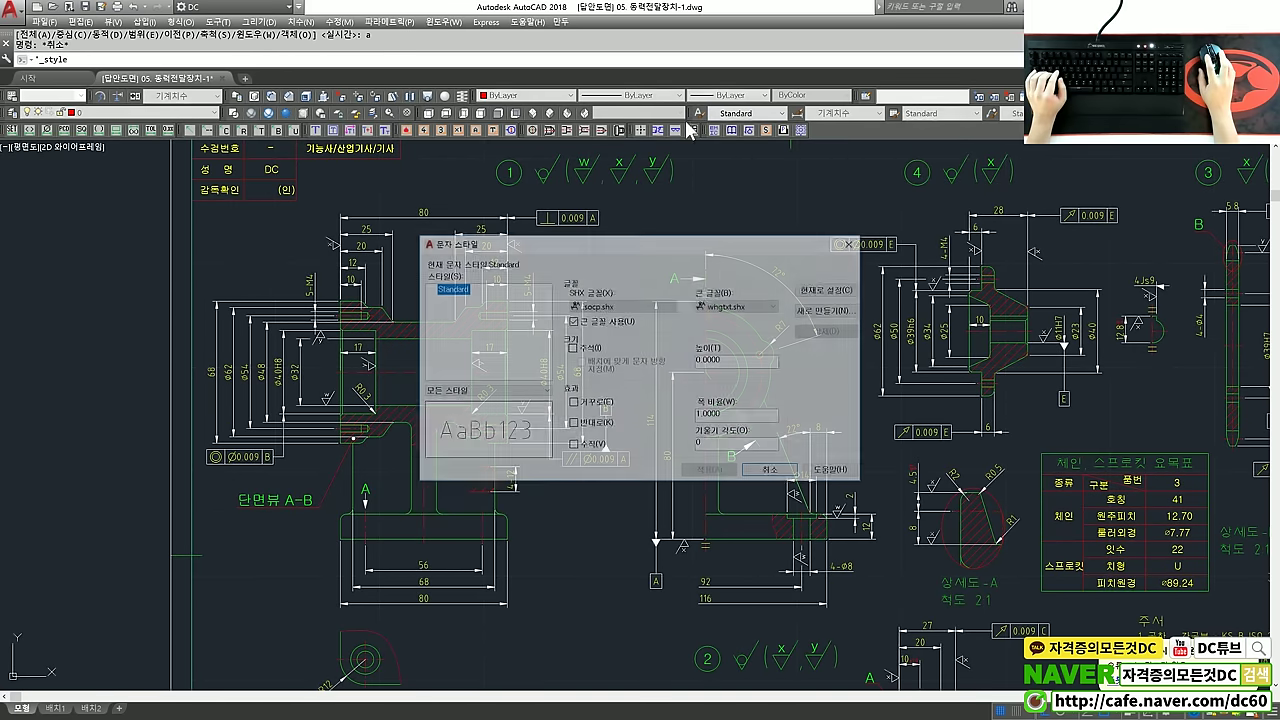
{"action": "scroll", "coordinate": [359, 184], "scroll_direction": "up", "scroll_amount": 2}
{"action": "scroll", "coordinate": [420, 210], "scroll_direction": "up", "scroll_amount": 2}
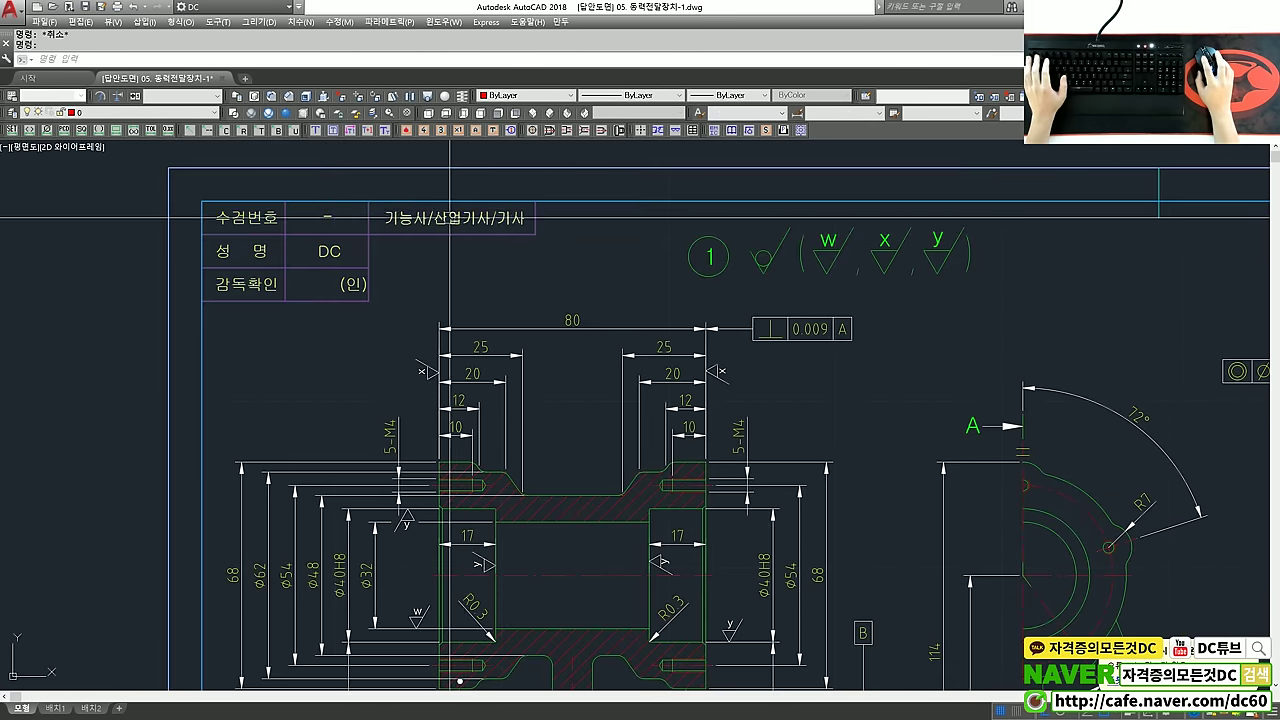
{"action": "scroll", "coordinate": [439, 221], "scroll_direction": "up", "scroll_amount": 2}
{"action": "scroll", "coordinate": [439, 221], "scroll_direction": "down", "scroll_amount": 2}
Step: Explode the title-block text with X (EXPLODE)
{"action": "type", "text": "x"}
{"action": "key", "text": "Return"}
{"action": "left_click", "coordinate": [462, 222]}
{"action": "key", "text": "Return"}
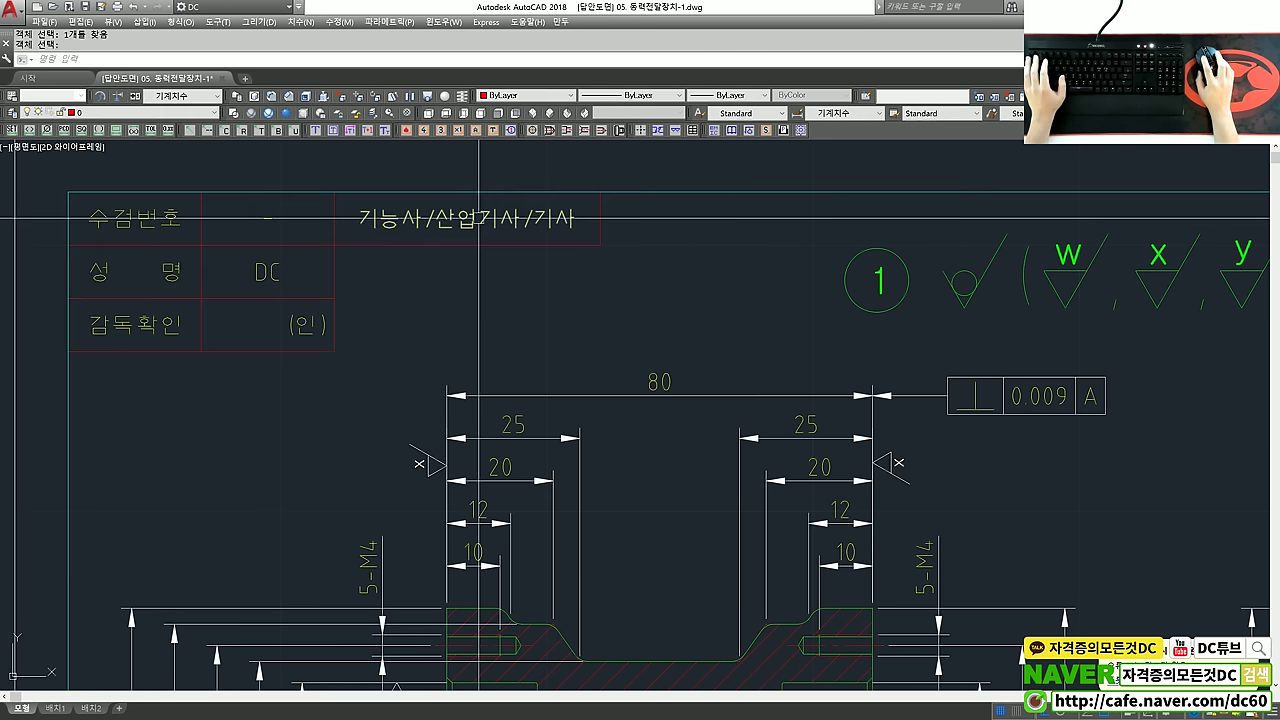
Step: Inspect the exploded title text, then bring up the Text Style dialog
{"action": "left_click", "coordinate": [478, 218]}
{"action": "key", "text": "Return"}
{"action": "key", "text": "Escape"}
{"action": "double_click", "coordinate": [495, 224]}
{"action": "key", "text": "Escape"}
{"action": "scroll", "coordinate": [535, 276], "scroll_direction": "down", "scroll_amount": 3}
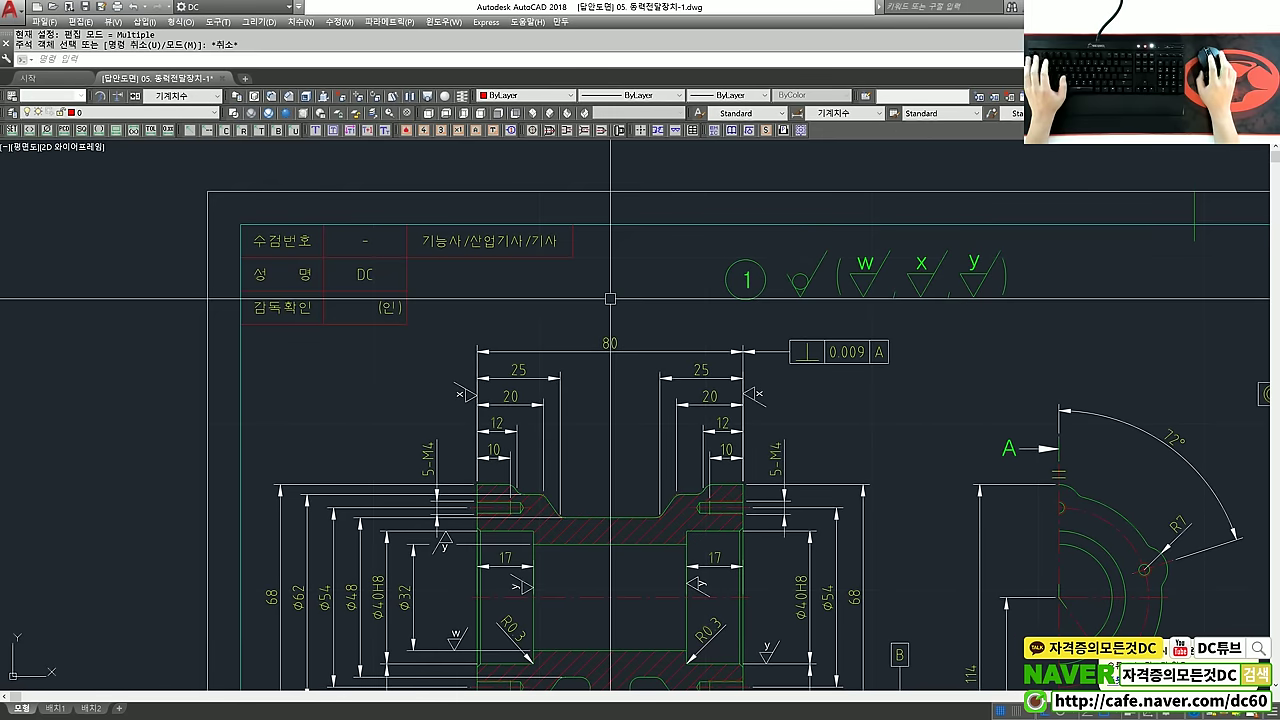
{"action": "left_click", "coordinate": [683, 131]}
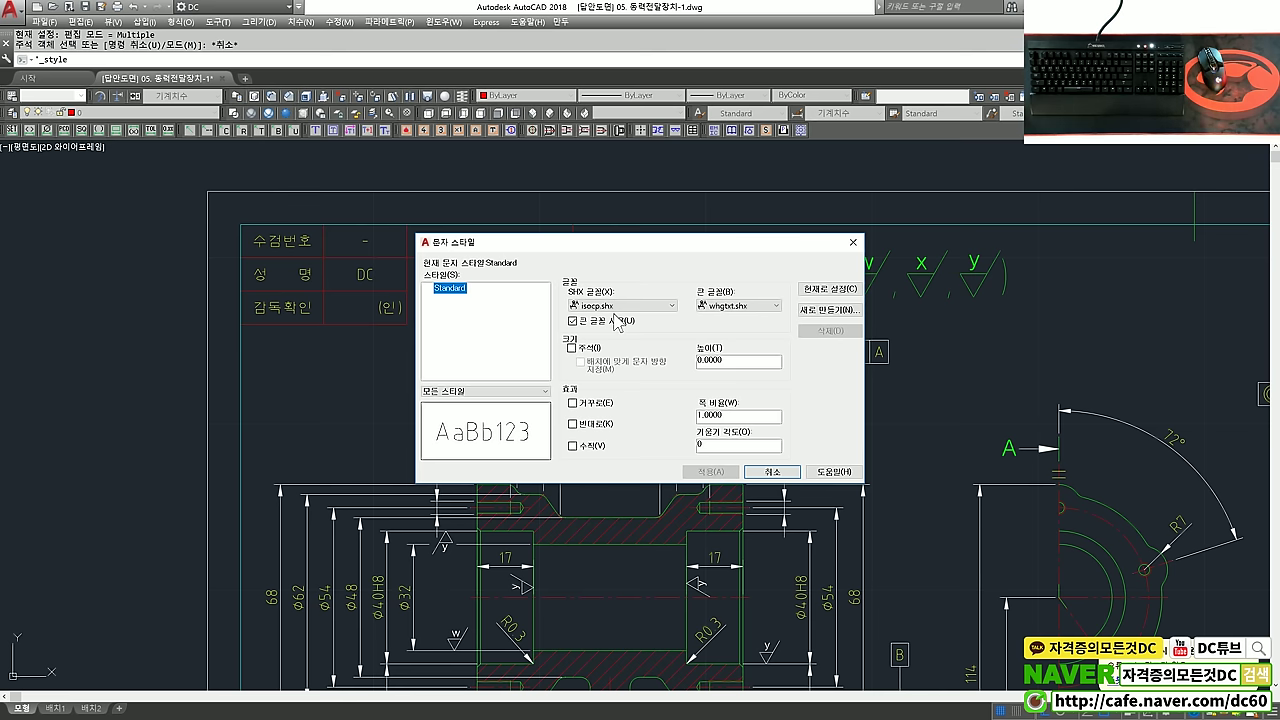
Step: Leave the Standard style's isocp.shx and whgtxt.shx fonts unchanged and zoom out to the full sheet
{"action": "key", "text": "Escape"}
{"action": "scroll", "coordinate": [704, 323], "scroll_direction": "down", "scroll_amount": 1}
{"action": "scroll", "coordinate": [704, 323], "scroll_direction": "down", "scroll_amount": 1}
{"action": "scroll", "coordinate": [704, 323], "scroll_direction": "down", "scroll_amount": 1}
{"action": "scroll", "coordinate": [690, 280], "scroll_direction": "down", "scroll_amount": 1}
{"action": "scroll", "coordinate": [680, 266], "scroll_direction": "up", "scroll_amount": 1}
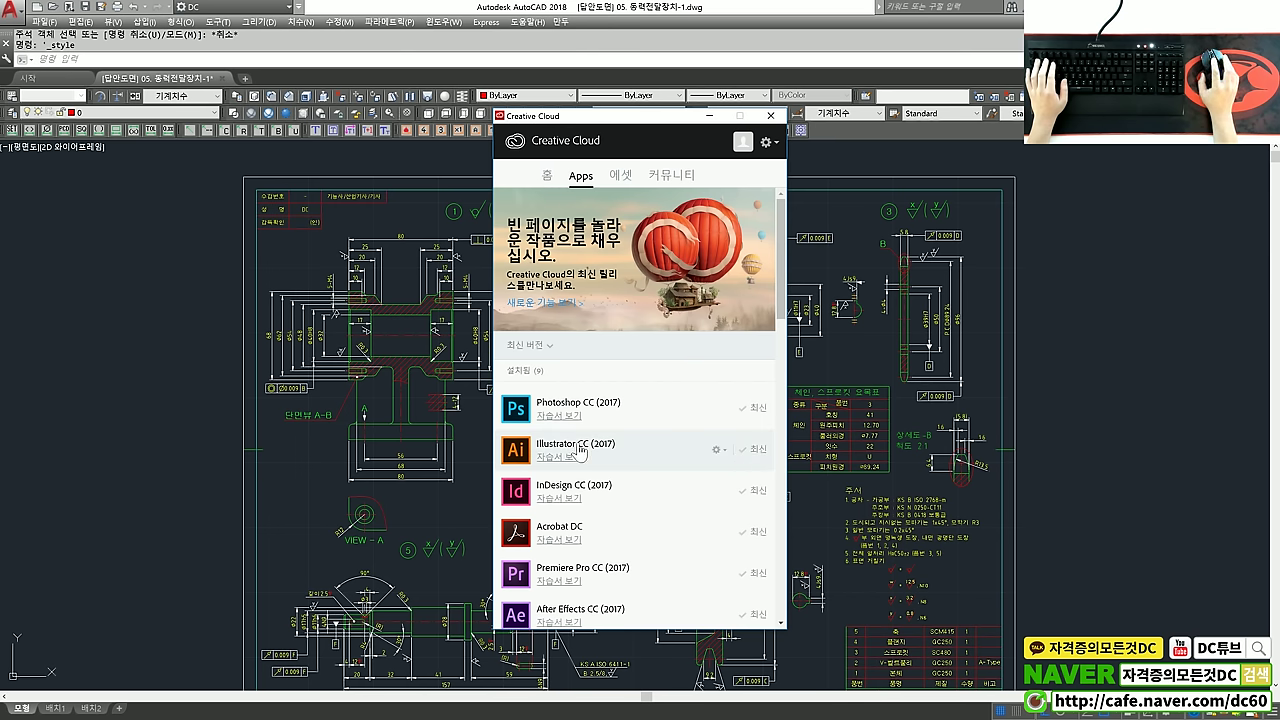
Step: Start Illustrator CC (2017) from the Creative Cloud Apps list
{"action": "left_click", "coordinate": [578, 447]}
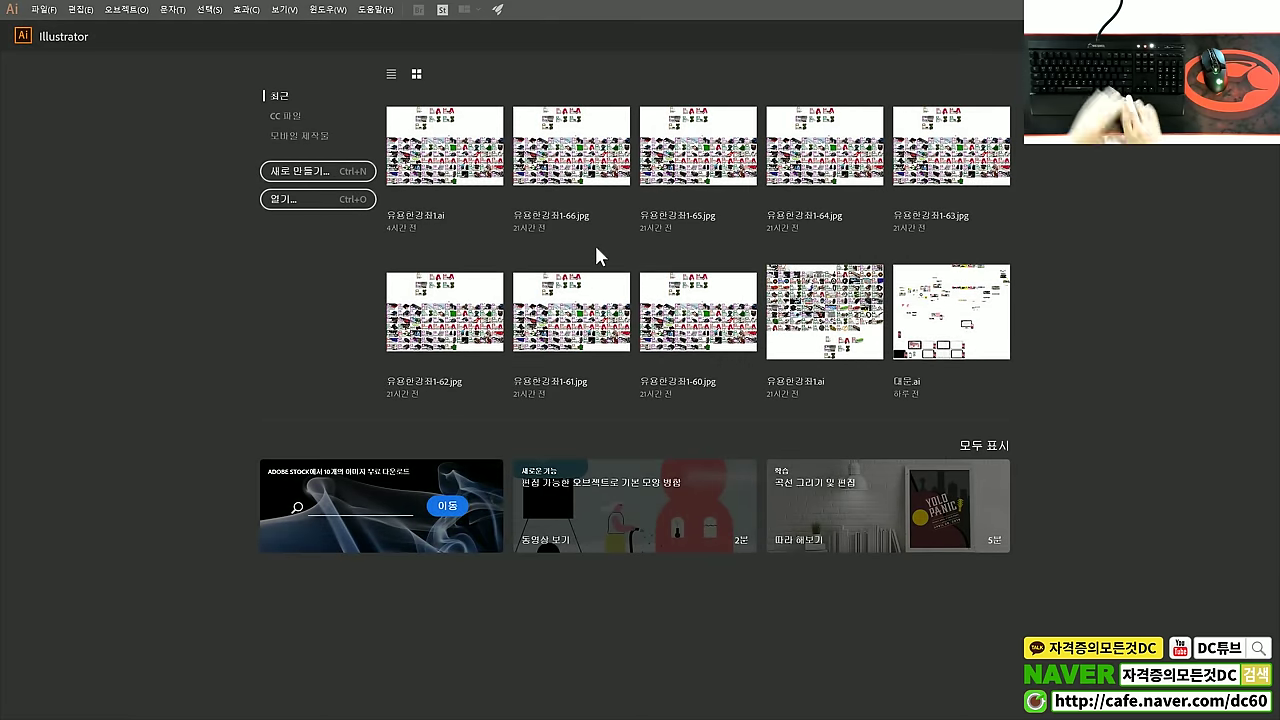
Step: Create a blank document from the Mobile iPhone 6/6s 750 x 1334 px preset
{"action": "left_click", "coordinate": [43, 10]}
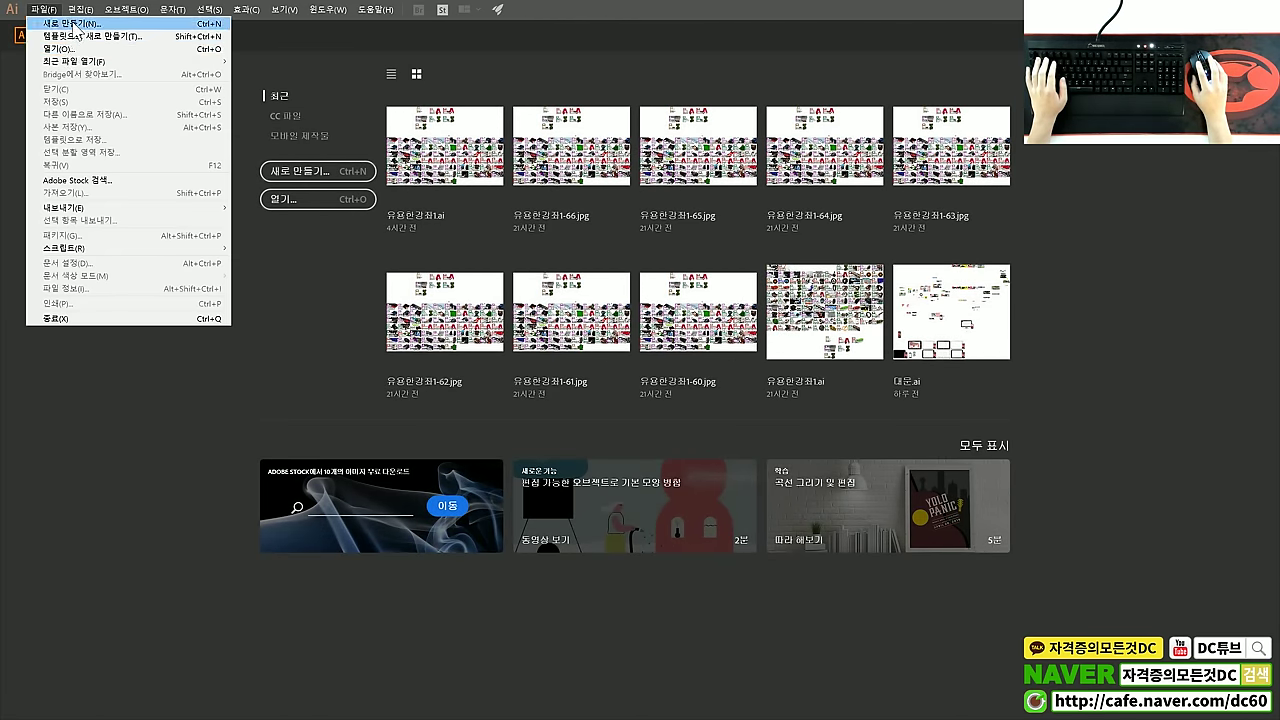
{"action": "left_click", "coordinate": [250, 120]}
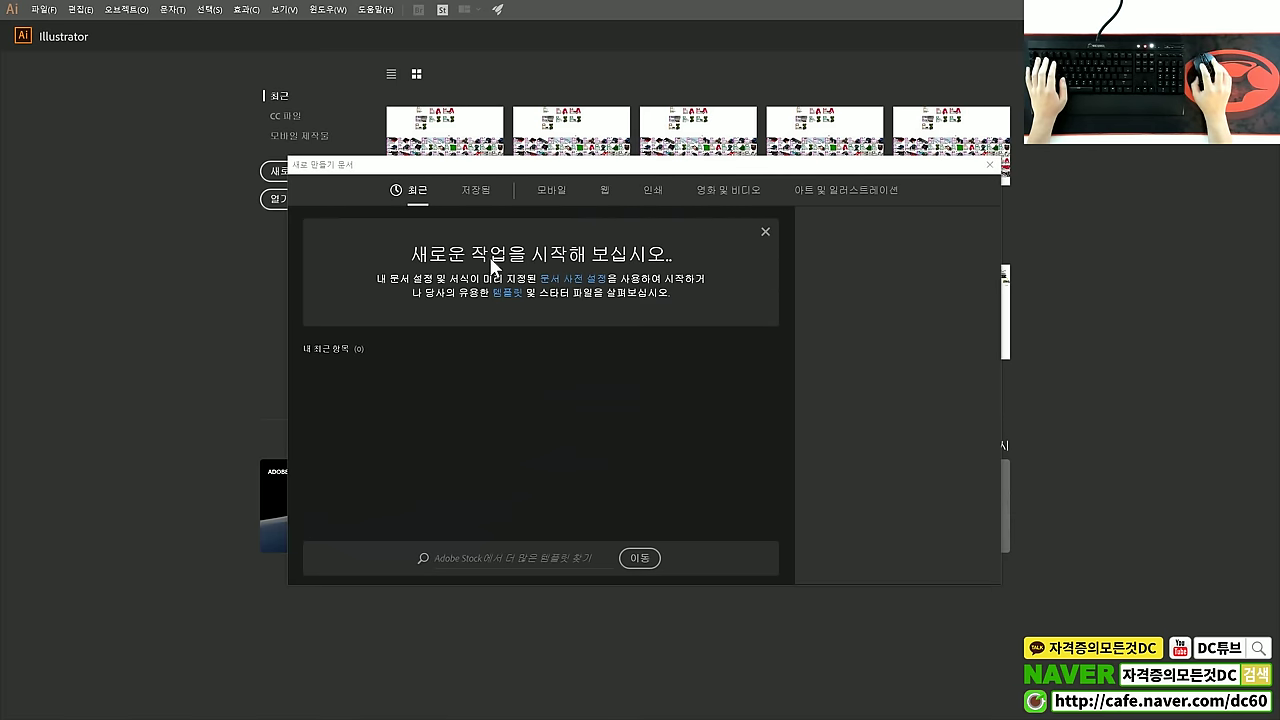
{"action": "left_click", "coordinate": [480, 192]}
{"action": "left_click", "coordinate": [551, 192]}
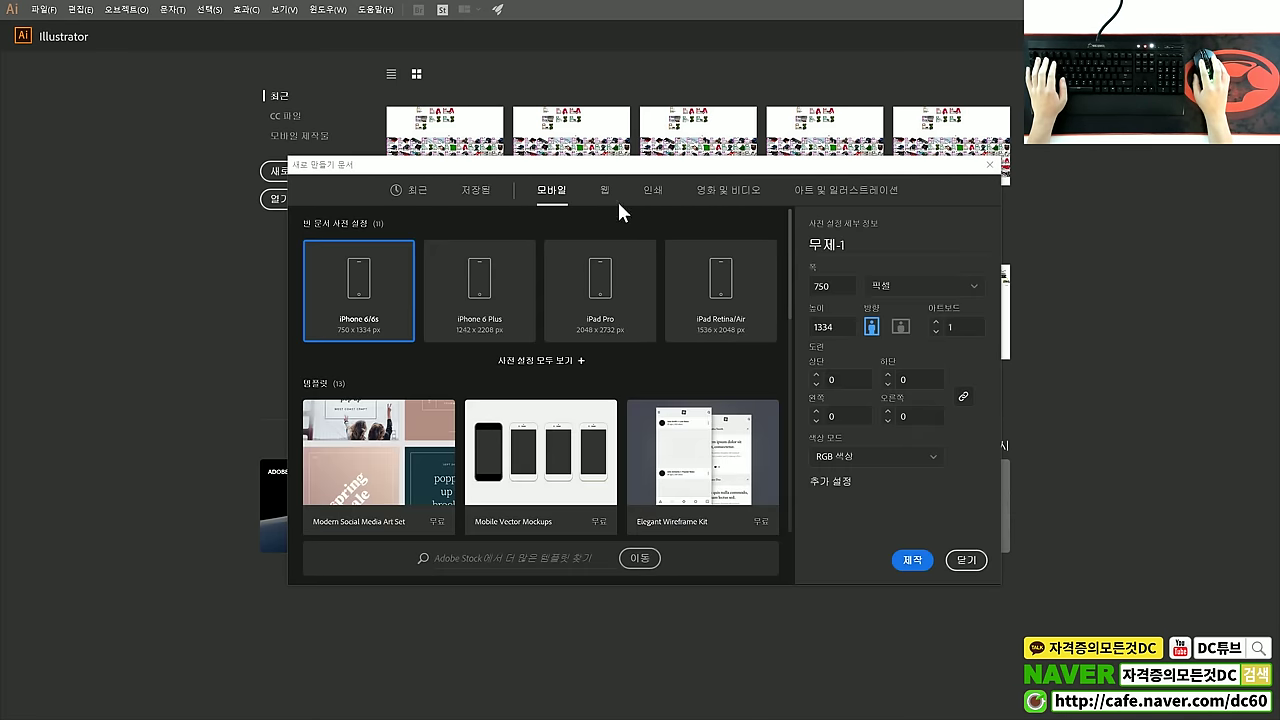
{"action": "left_click", "coordinate": [913, 559]}
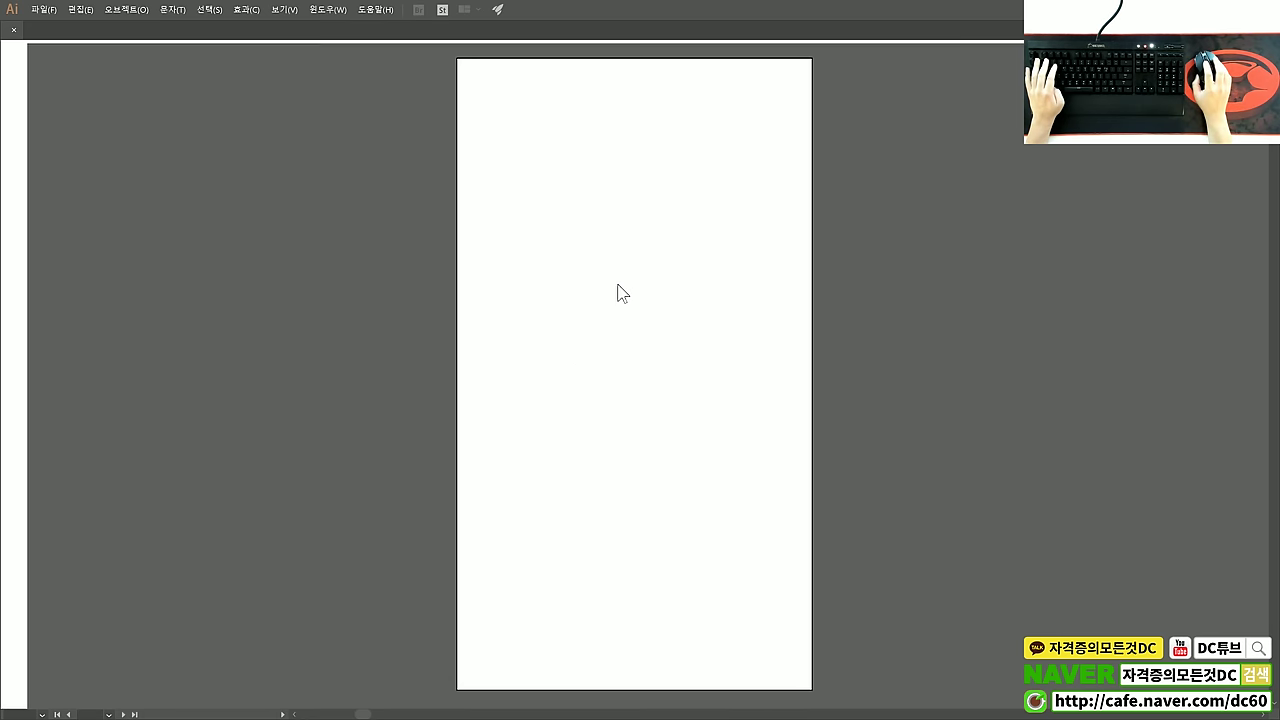
Step: Start a text object on the artboard and delete its placeholder text
{"action": "scroll", "coordinate": [633, 268], "scroll_direction": "up", "scroll_amount": 1, "text": "alt"}
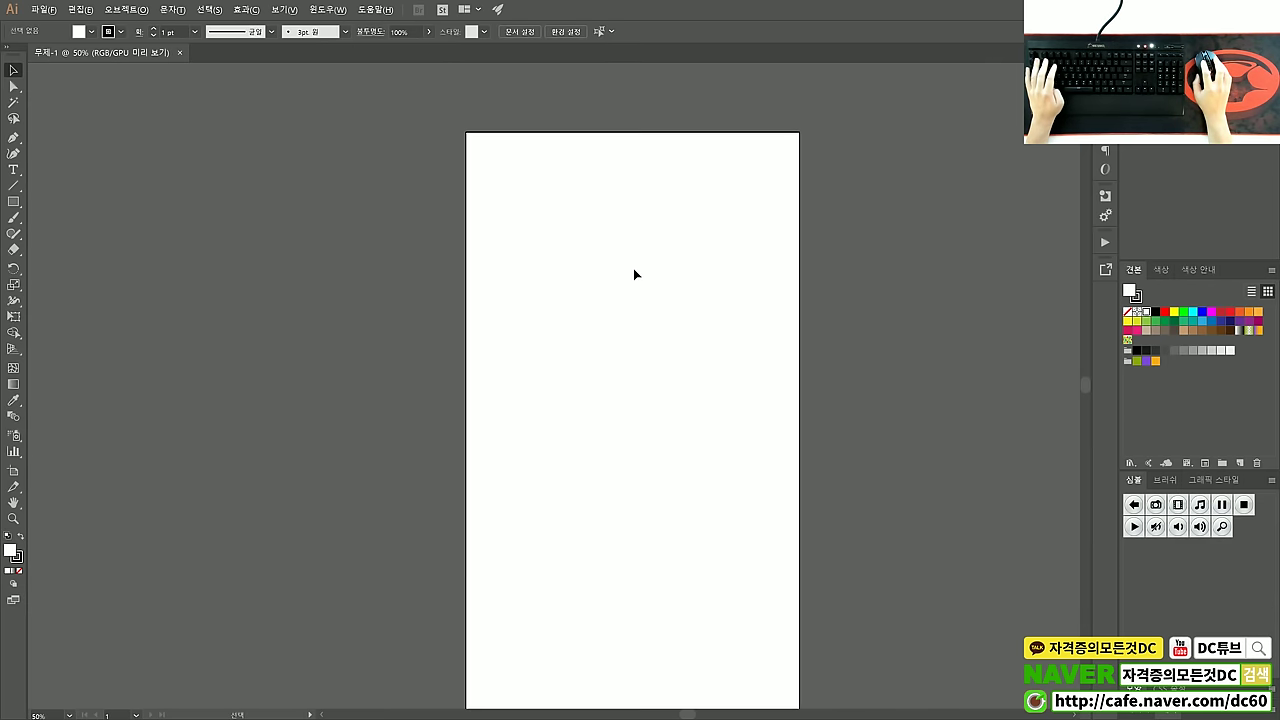
{"action": "key", "text": "t"}
{"action": "left_click", "coordinate": [606, 277]}
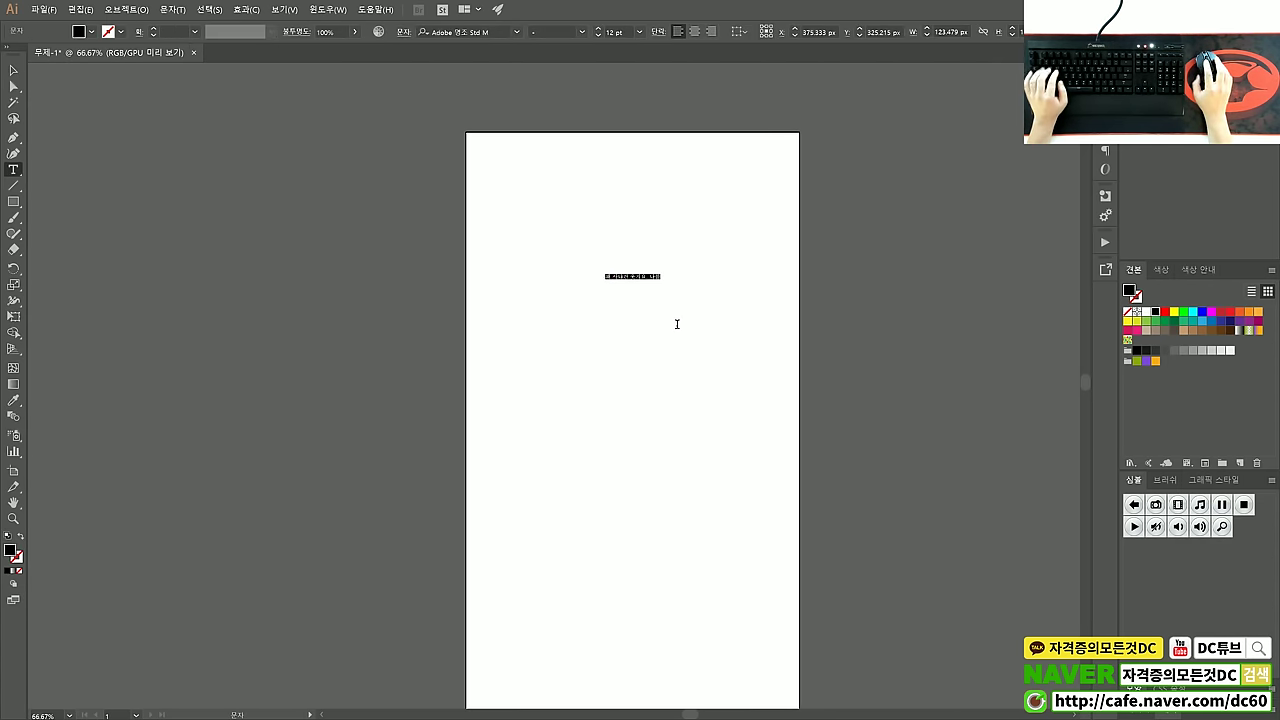
{"action": "key", "text": "BackSpace"}
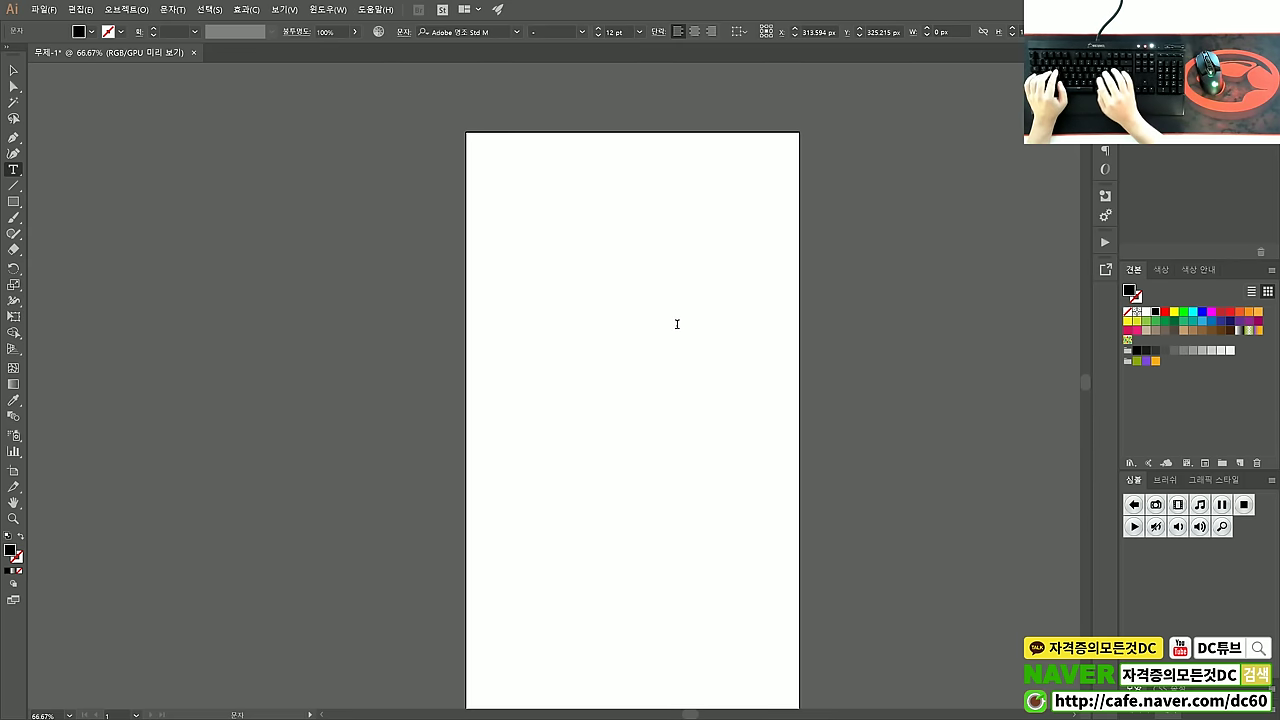
{"action": "key", "text": "Escape"}
{"action": "scroll", "coordinate": [634, 277], "scroll_direction": "up", "scroll_amount": 2, "text": "alt"}
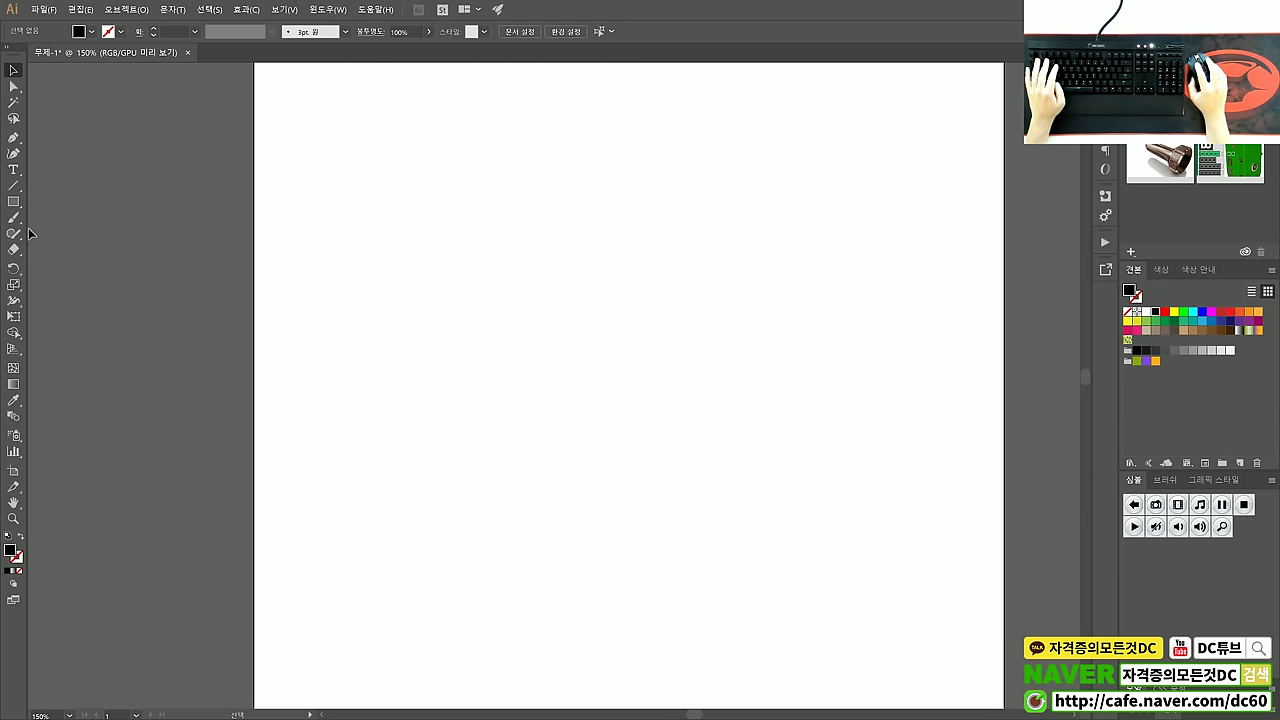
Step: Type '궁굴림체' as new text near the upper left and zoom in on it
{"action": "left_click", "coordinate": [9, 54]}
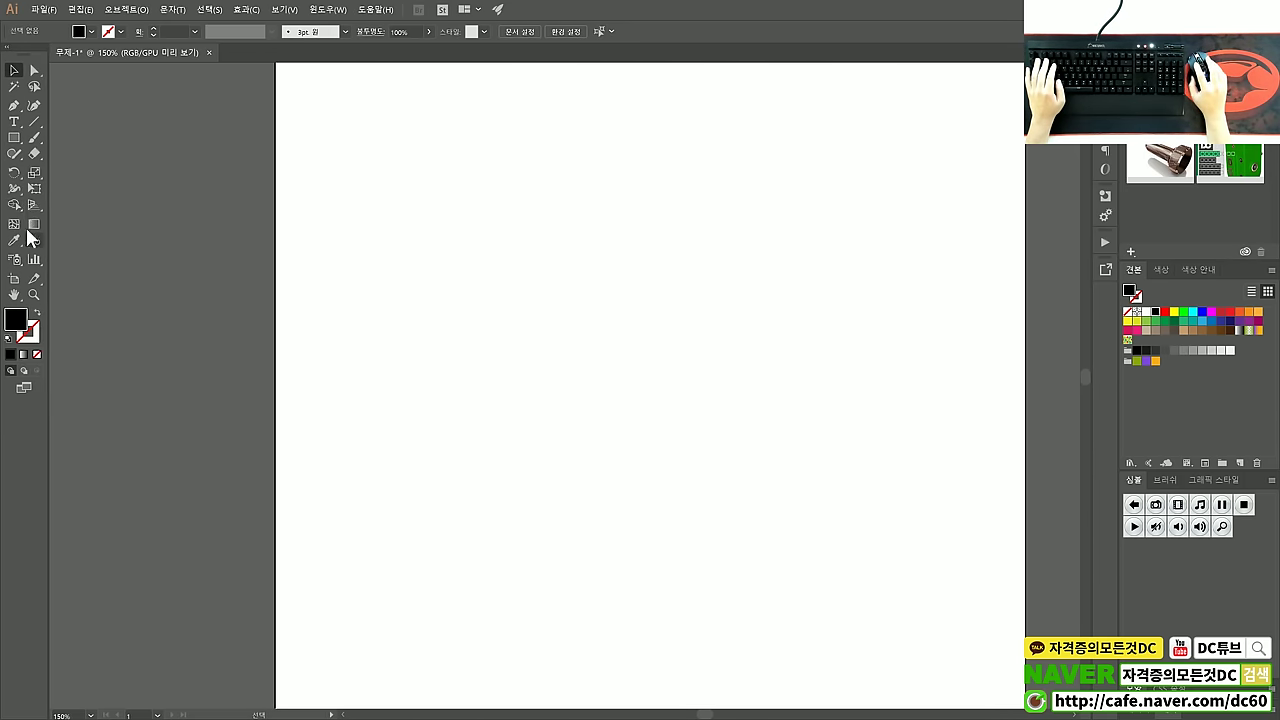
{"action": "left_click", "coordinate": [14, 121]}
{"action": "left_click", "coordinate": [409, 196]}
{"action": "type", "text": "궁"}
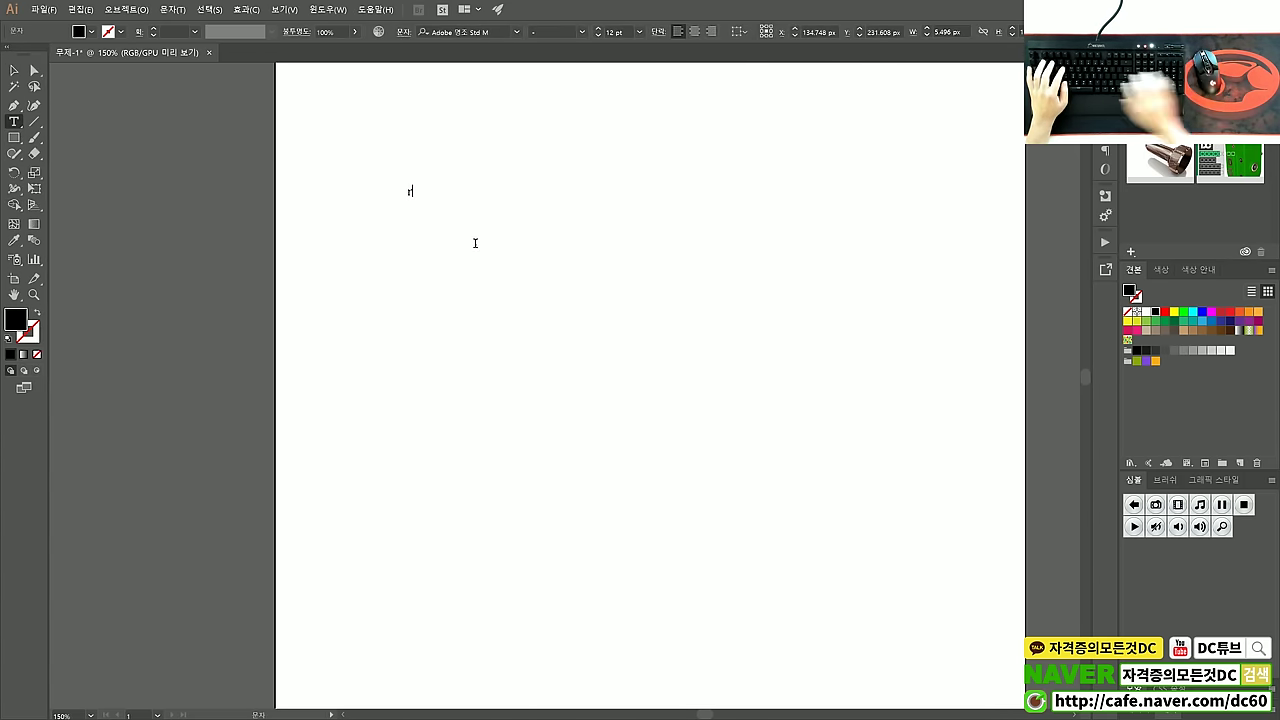
{"action": "type", "text": "굴림체"}
{"action": "key", "text": "Escape"}
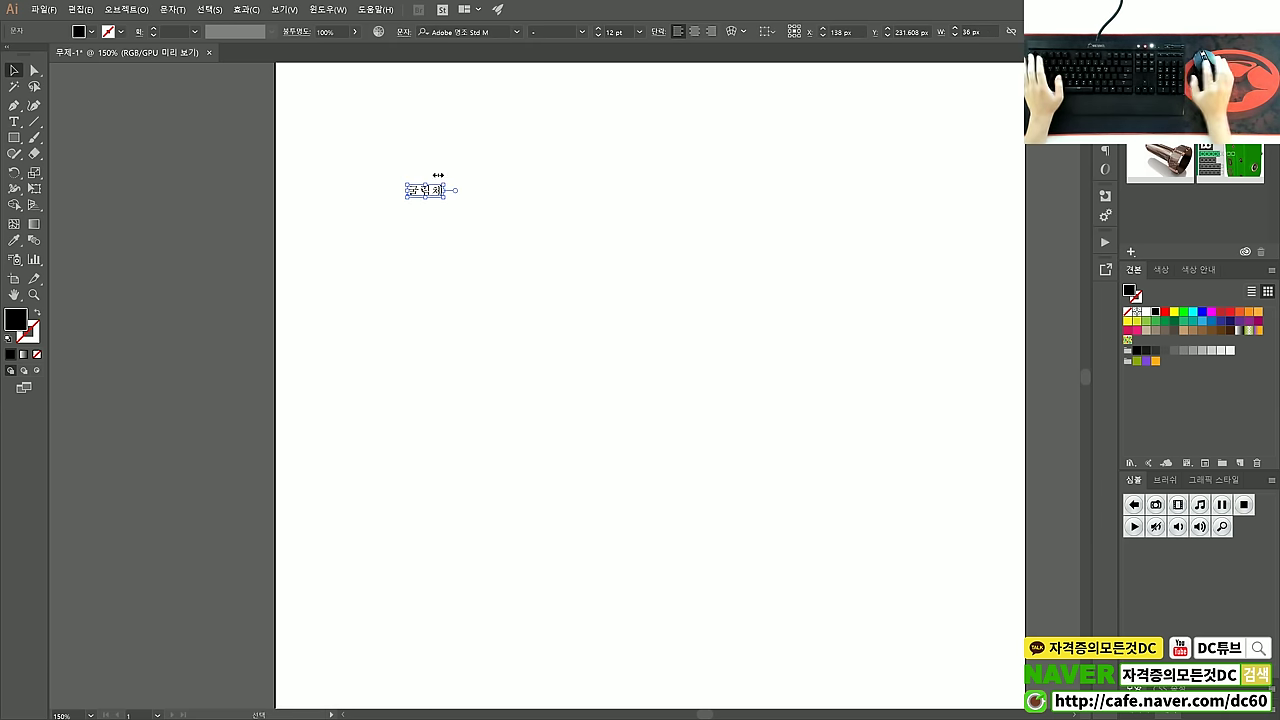
{"action": "key", "text": "ctrl+equal"}
{"action": "key", "text": "ctrl+equal"}
Step: Duplicate the 굴림체 text and position the upper and lower copies apart
{"action": "left_click_drag", "start_coordinate": [440, 255], "coordinate": [520, 177], "text": "alt"}
{"action": "left_click", "coordinate": [462, 268]}
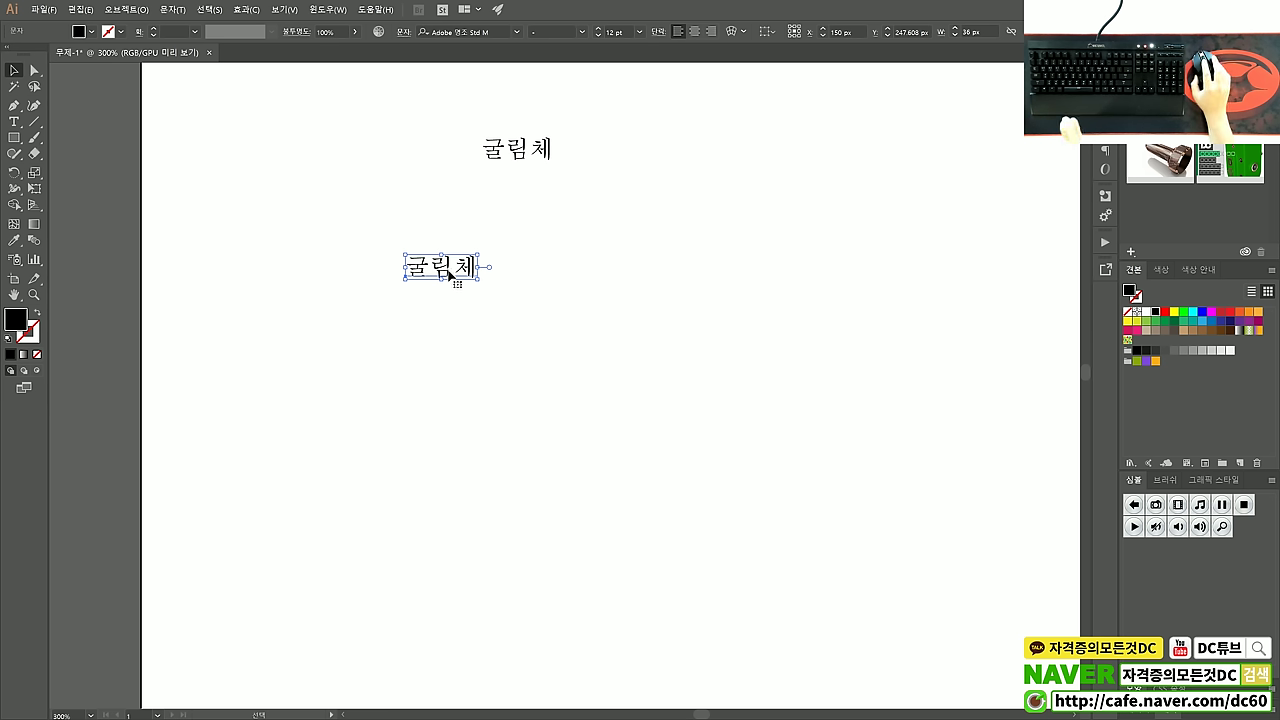
{"action": "left_click_drag", "start_coordinate": [448, 273], "coordinate": [435, 305]}
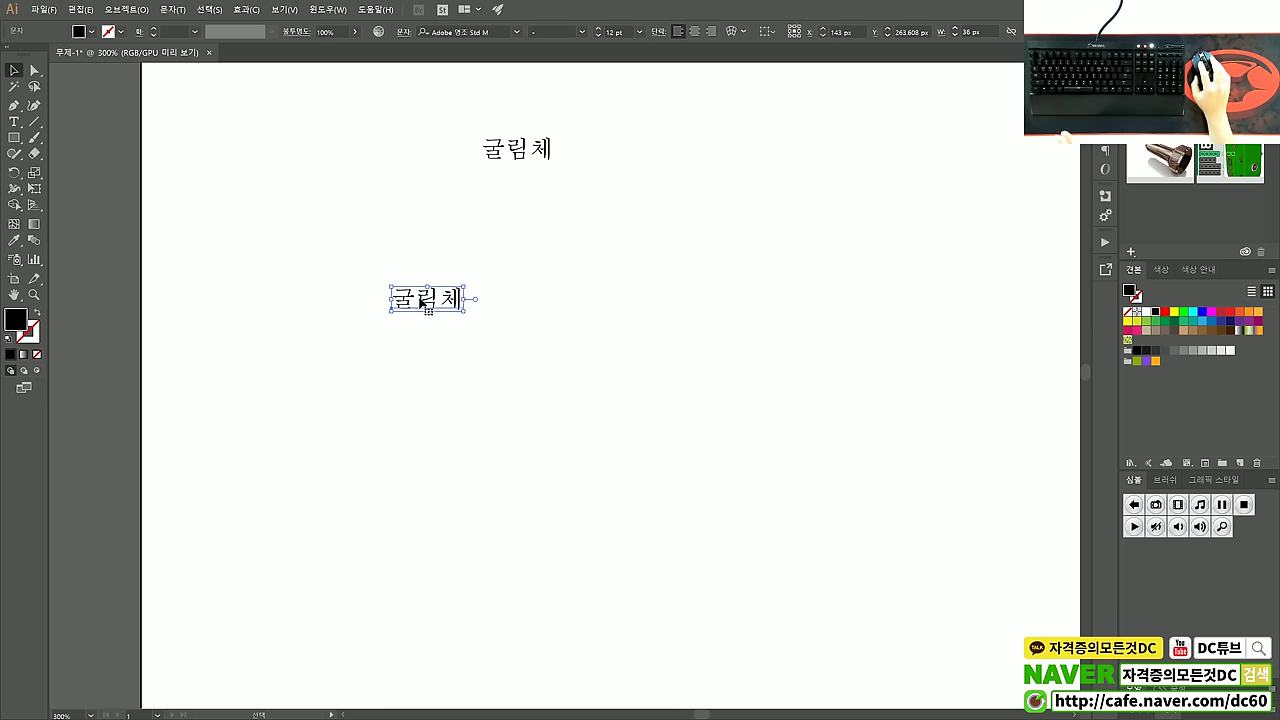
{"action": "key", "text": "t"}
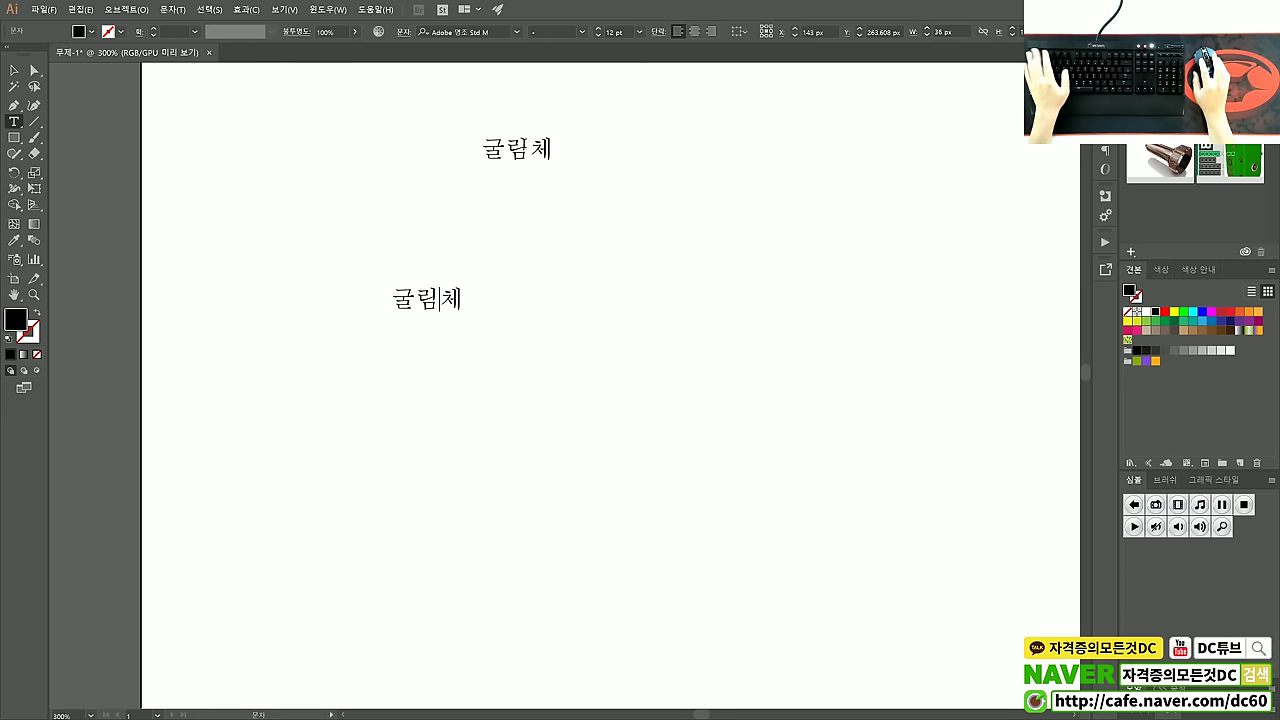
{"action": "key", "text": "v"}
{"action": "left_click_drag", "start_coordinate": [515, 148], "coordinate": [485, 173]}
Step: Convert the upper 굴림체 copy to outlines and enter the outlined group
{"action": "right_click", "coordinate": [453, 183]}
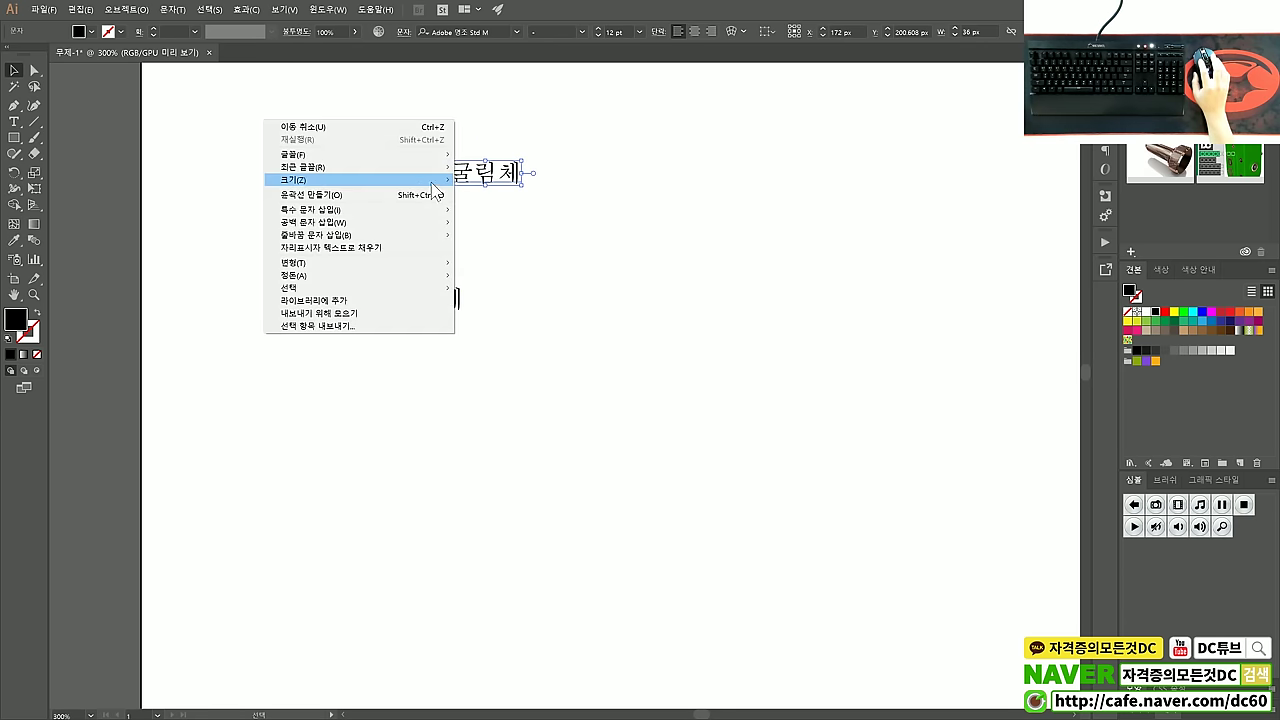
{"action": "left_click", "coordinate": [372, 196]}
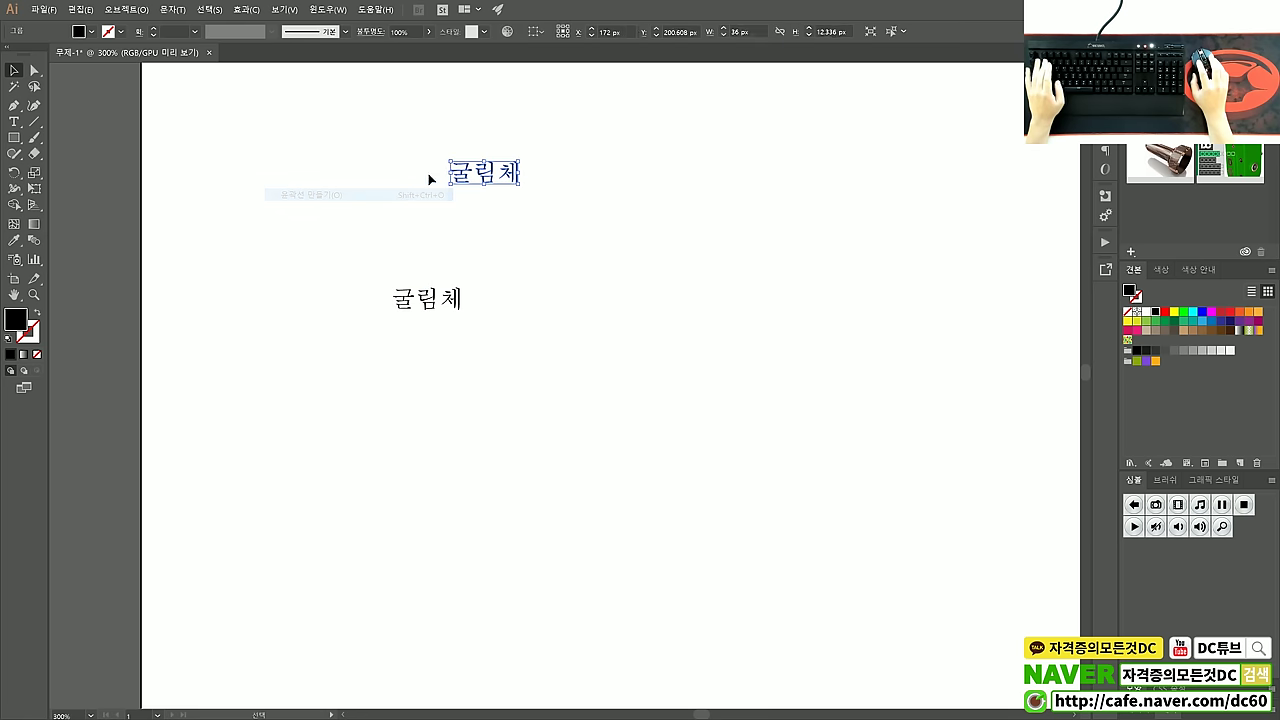
{"action": "scroll", "coordinate": [491, 168], "scroll_direction": "up", "scroll_amount": 2, "text": "alt"}
{"action": "left_click", "coordinate": [491, 220]}
{"action": "scroll", "coordinate": [495, 170], "scroll_direction": "up", "scroll_amount": 2, "text": "alt"}
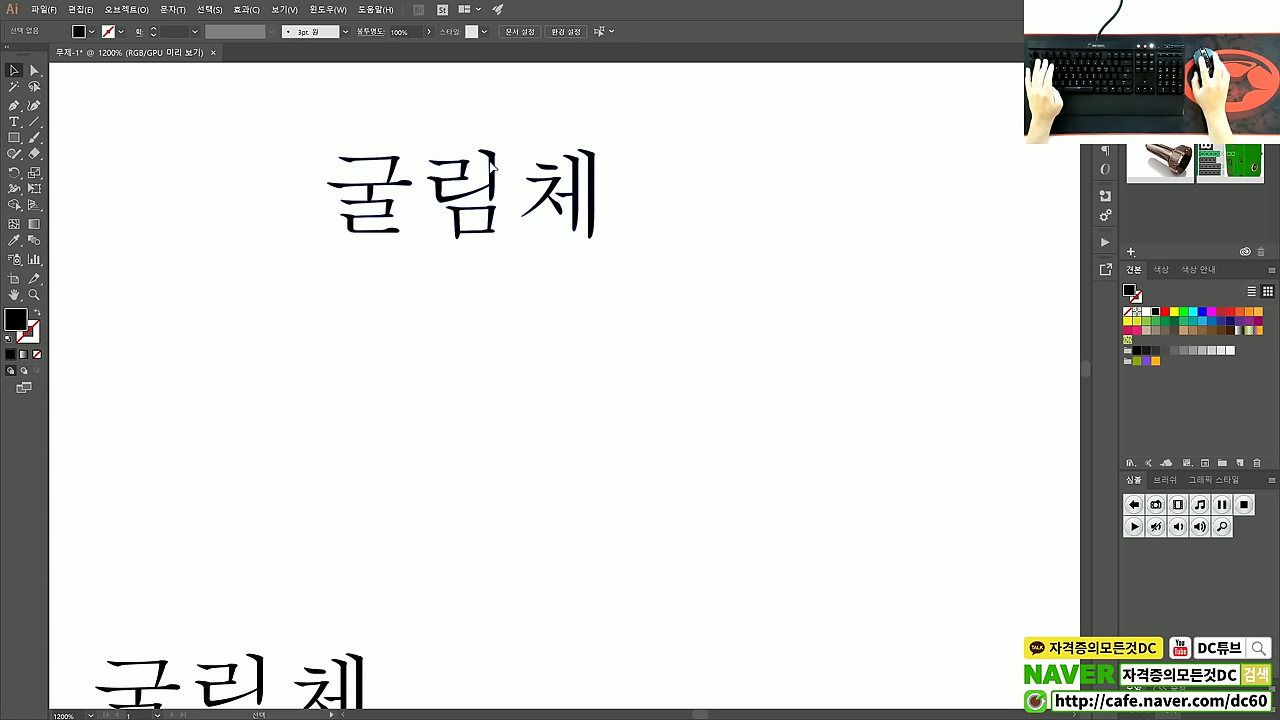
{"action": "left_click", "coordinate": [491, 168]}
{"action": "scroll", "coordinate": [491, 168], "scroll_direction": "up", "scroll_amount": 1, "text": "alt"}
{"action": "double_click", "coordinate": [491, 168]}
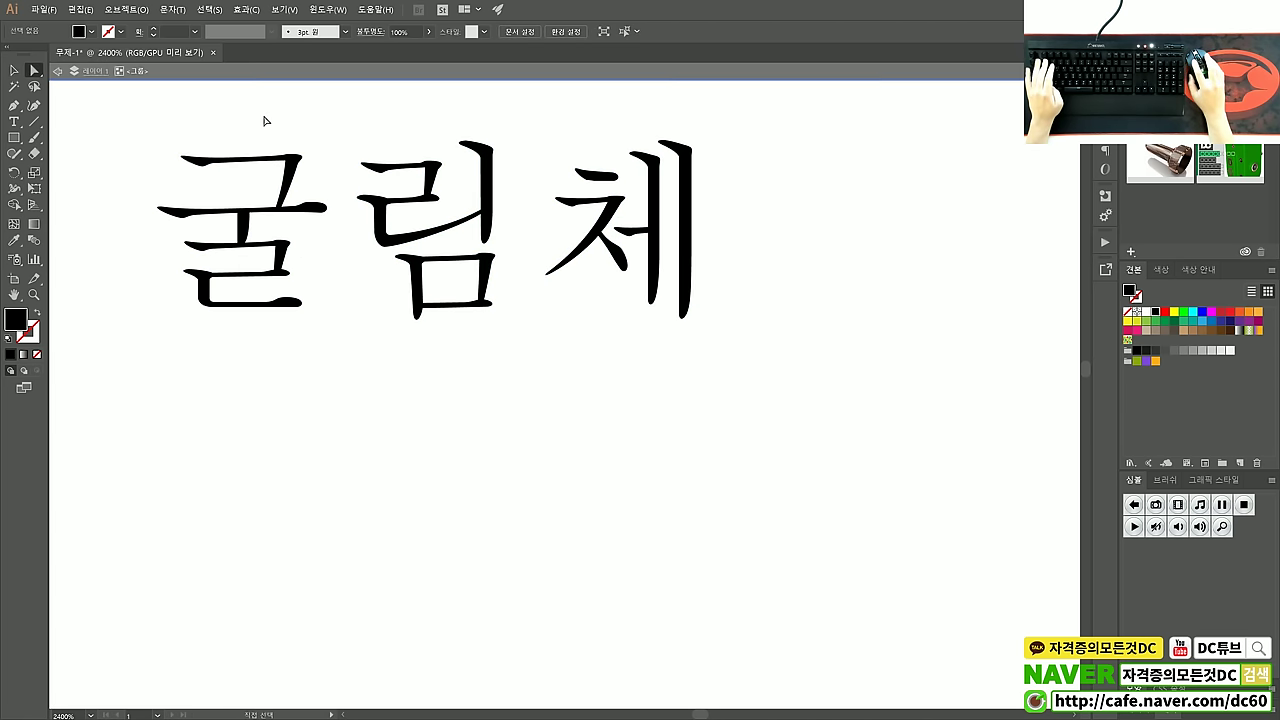
Step: Test-drag anchor points on the 림 glyph, undo it, and exit the group
{"action": "left_click", "coordinate": [492, 160]}
{"action": "left_click_drag", "start_coordinate": [495, 170], "coordinate": [538, 124]}
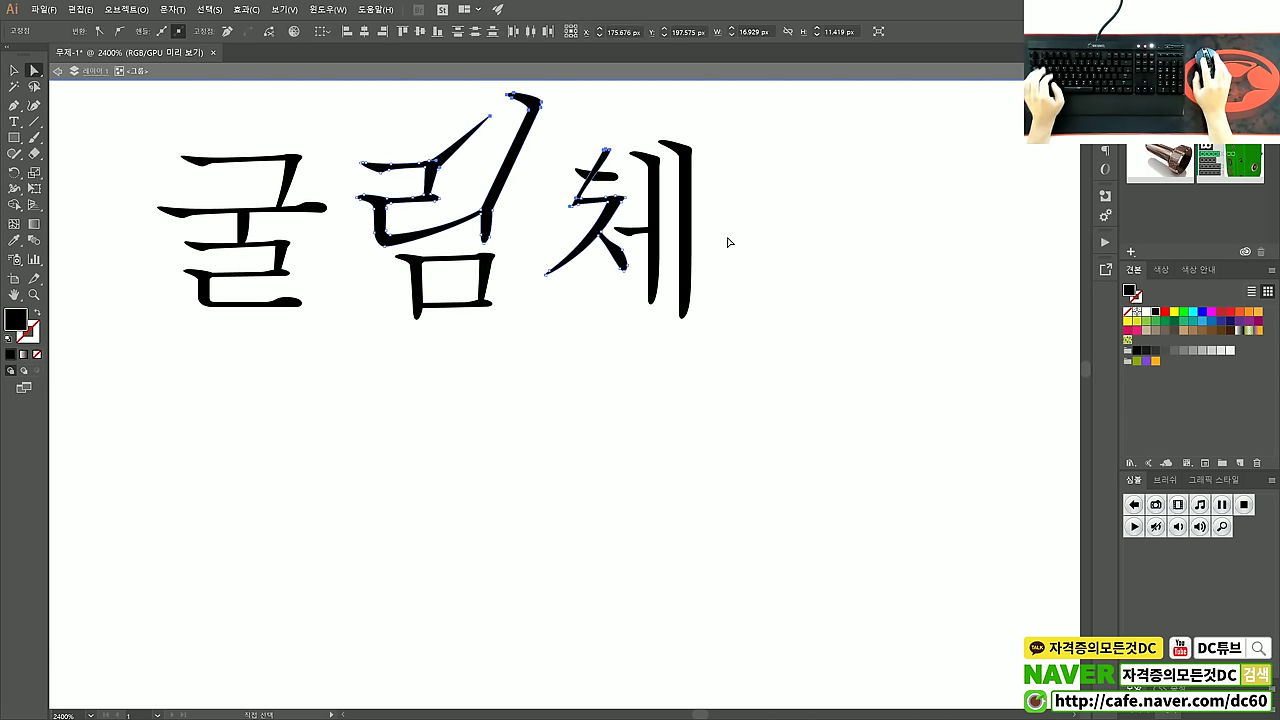
{"action": "key", "text": "ctrl+z"}
{"action": "key", "text": "Escape"}
{"action": "scroll", "coordinate": [503, 317], "scroll_direction": "down", "scroll_amount": 3, "text": "alt"}
{"action": "left_click", "coordinate": [15, 71]}
Step: Marquee-select the outlined glyphs, then alternately the lower and upper 굴림체 objects to compare
{"action": "left_click_drag", "start_coordinate": [609, 344], "coordinate": [337, 229]}
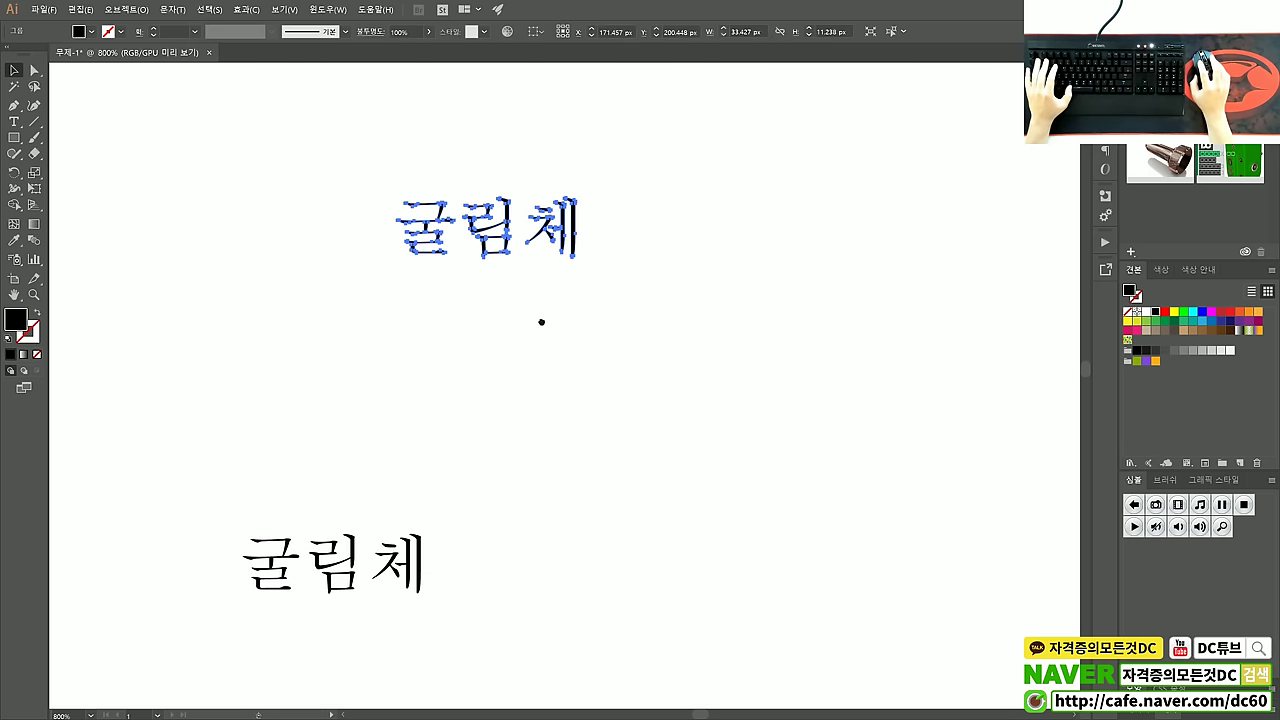
{"action": "left_click_drag", "start_coordinate": [349, 580], "coordinate": [451, 428]}
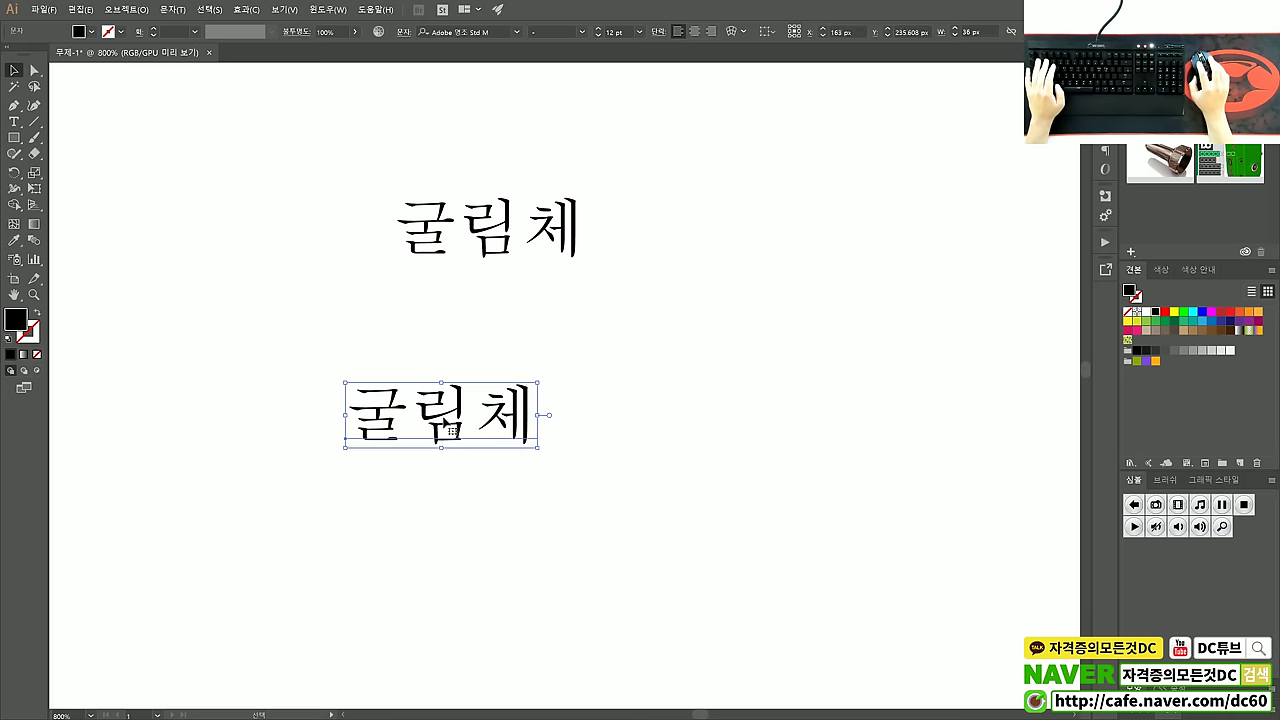
{"action": "left_click_drag", "start_coordinate": [560, 294], "coordinate": [391, 186]}
{"action": "left_click_drag", "start_coordinate": [652, 452], "coordinate": [300, 326]}
{"action": "left_click_drag", "start_coordinate": [676, 342], "coordinate": [330, 184]}
{"action": "left_click_drag", "start_coordinate": [675, 451], "coordinate": [222, 324]}
{"action": "left_click_drag", "start_coordinate": [616, 457], "coordinate": [250, 334]}
{"action": "left_click_drag", "start_coordinate": [674, 480], "coordinate": [104, 297]}
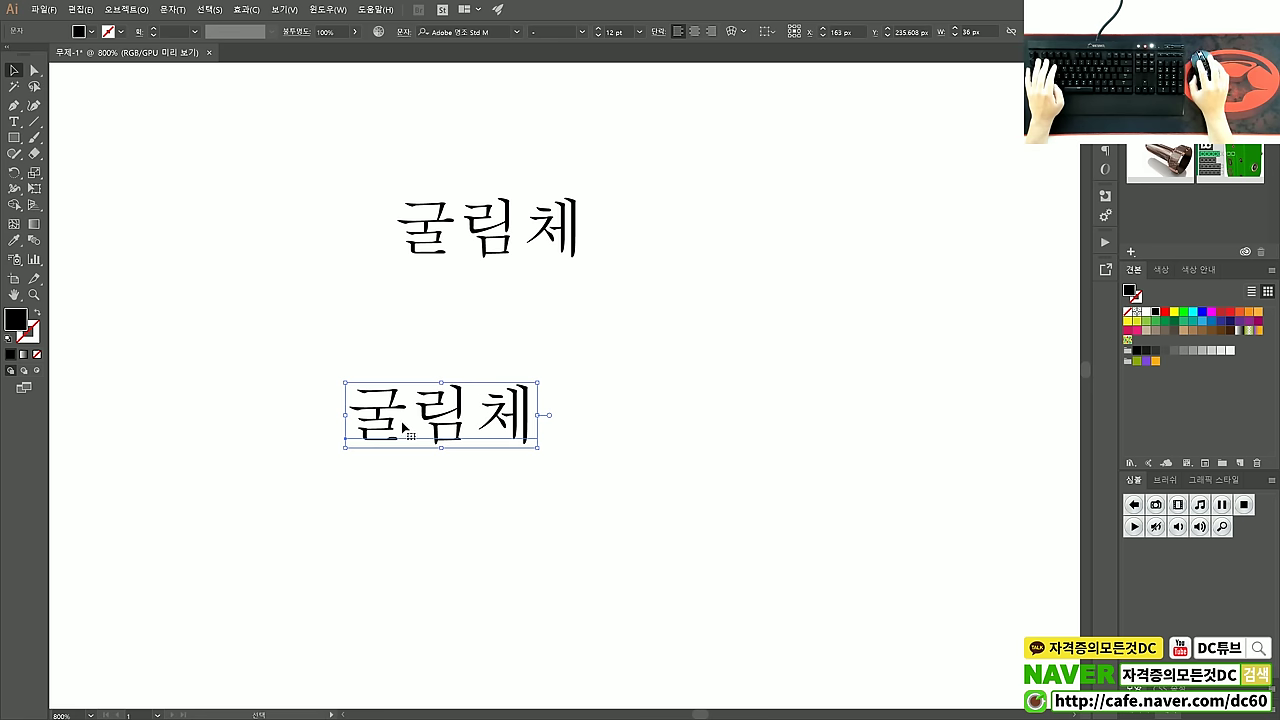
{"action": "left_click_drag", "start_coordinate": [655, 315], "coordinate": [304, 186]}
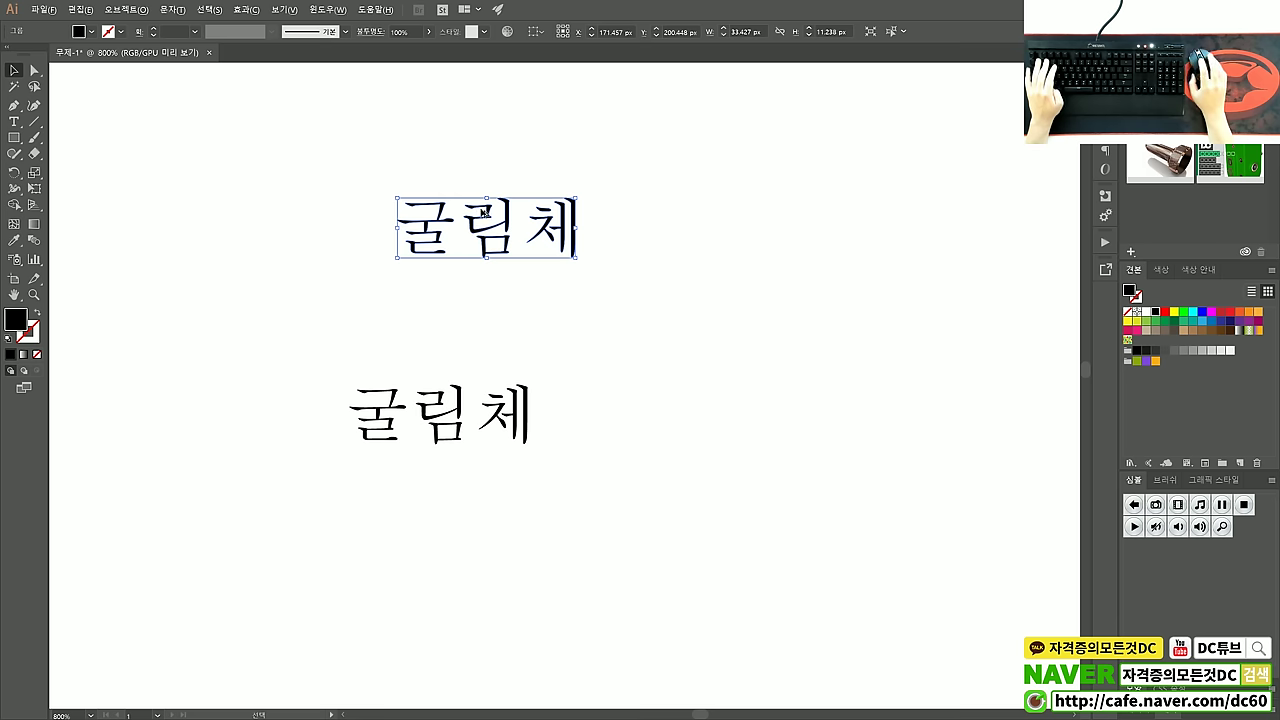
{"action": "scroll", "coordinate": [483, 212], "scroll_direction": "up", "scroll_amount": 2, "text": "alt"}
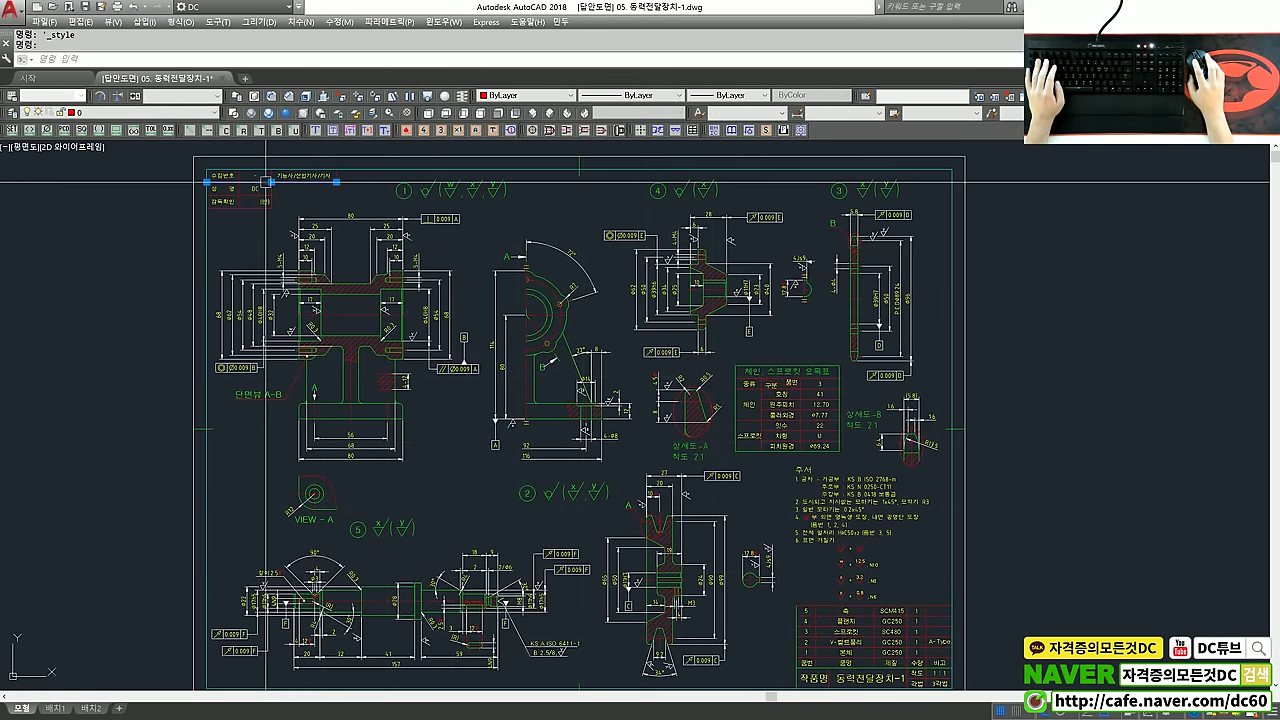
{"action": "scroll", "coordinate": [272, 171], "scroll_direction": "up", "scroll_amount": 8}
{"action": "key", "text": "Escape"}
{"action": "left_click", "coordinate": [369, 200]}
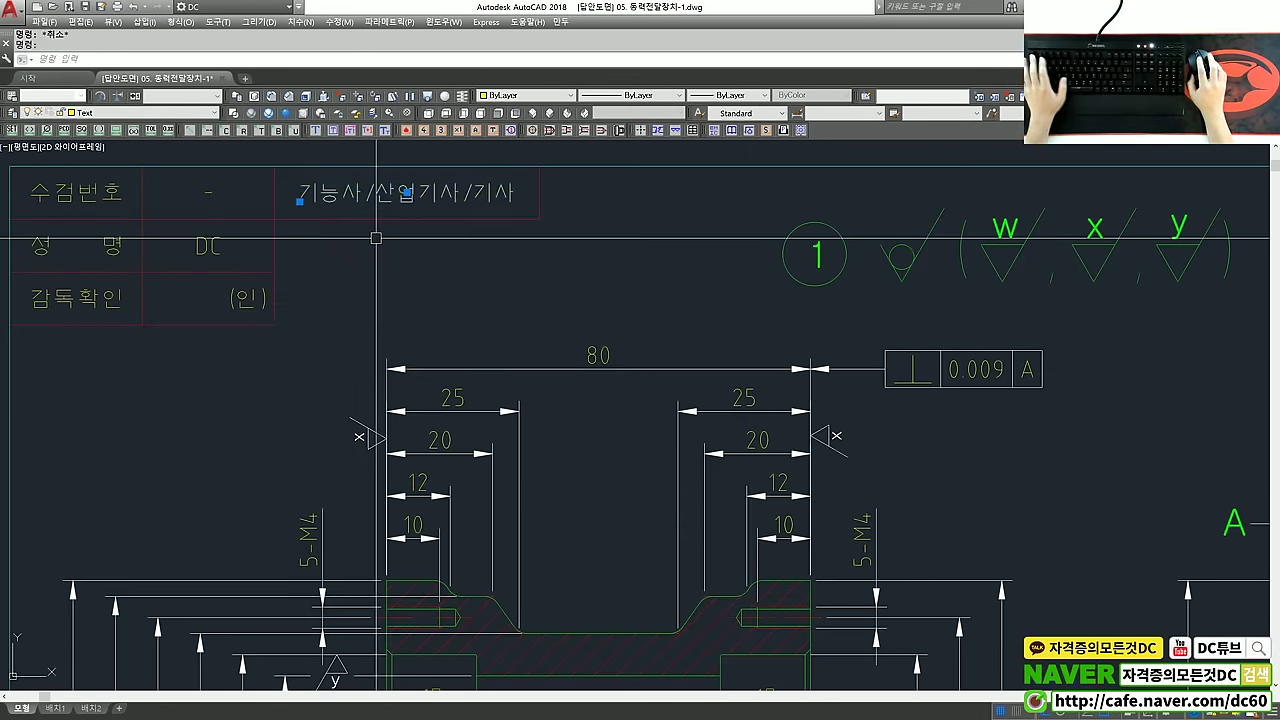
{"action": "key", "text": "Escape"}
{"action": "scroll", "coordinate": [375, 238], "scroll_direction": "down", "scroll_amount": 10}
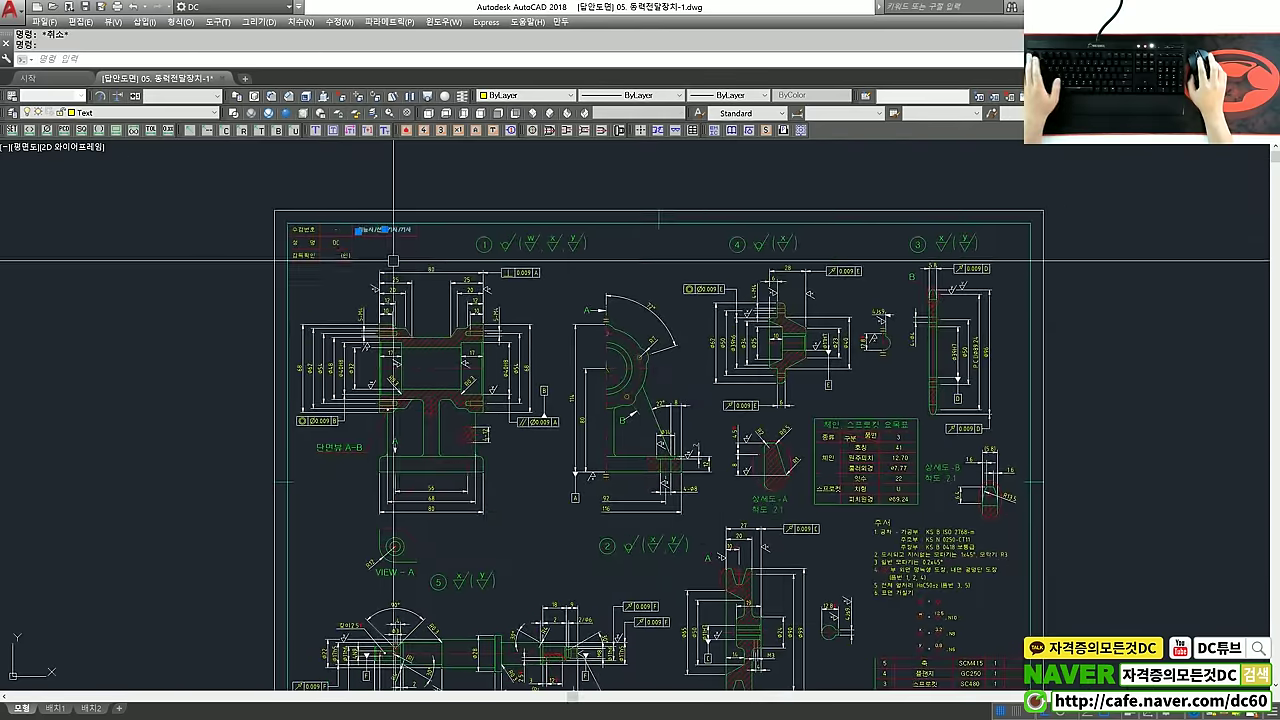
{"action": "scroll", "coordinate": [375, 238], "scroll_direction": "down", "scroll_amount": 2}
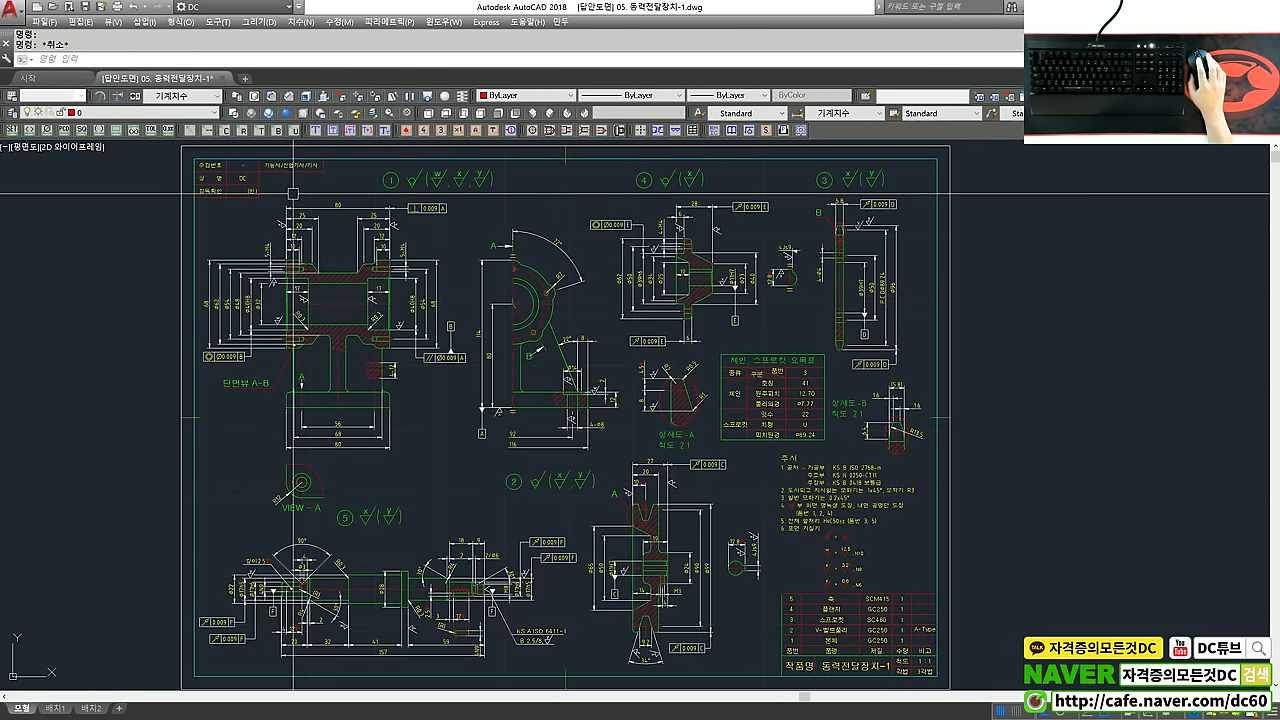
Step: Turn off Use Big Font, set the Standard style's font to 굴림, and apply
{"action": "left_click", "coordinate": [698, 115]}
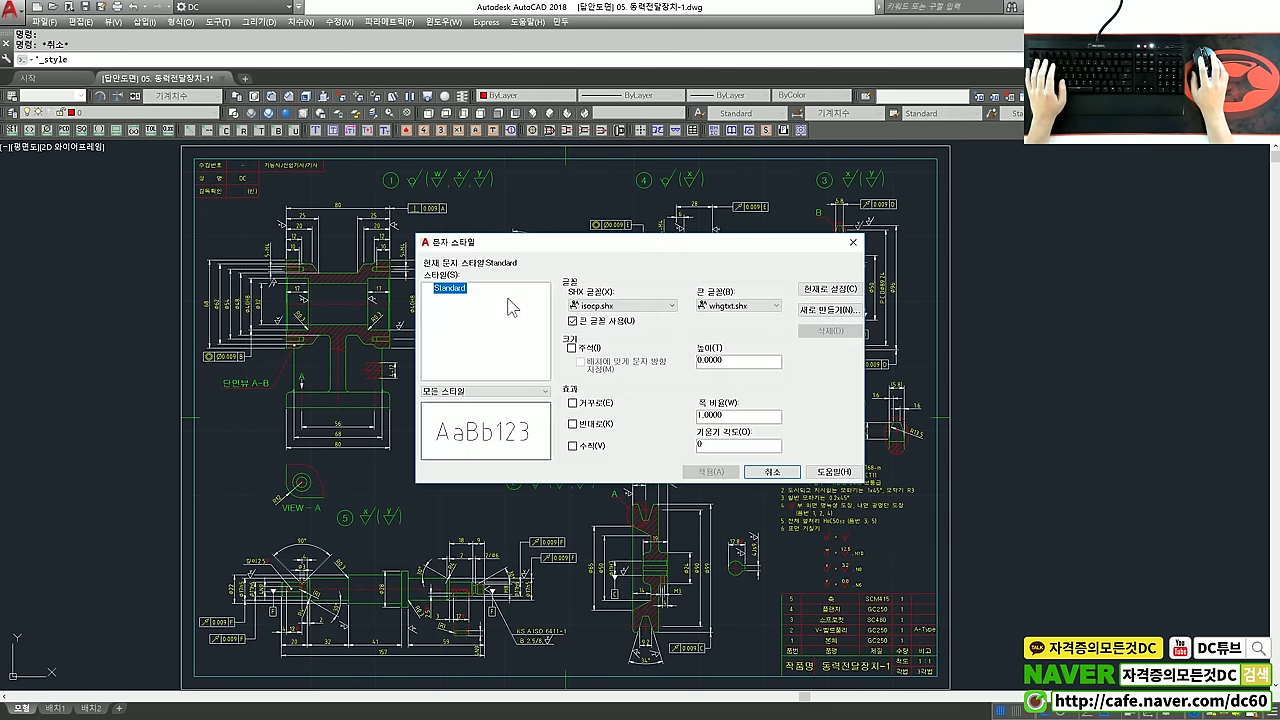
{"action": "left_click", "coordinate": [606, 306]}
{"action": "left_click", "coordinate": [606, 316]}
{"action": "left_click", "coordinate": [582, 321]}
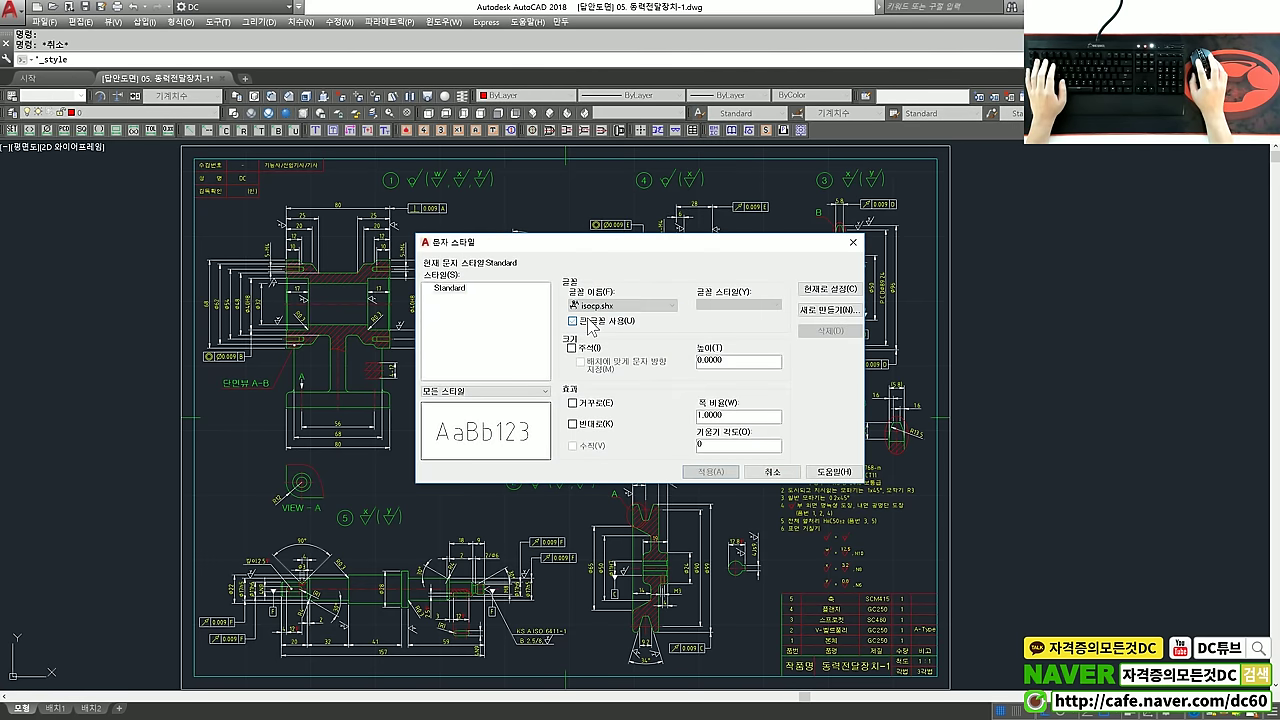
{"action": "left_click", "coordinate": [600, 306]}
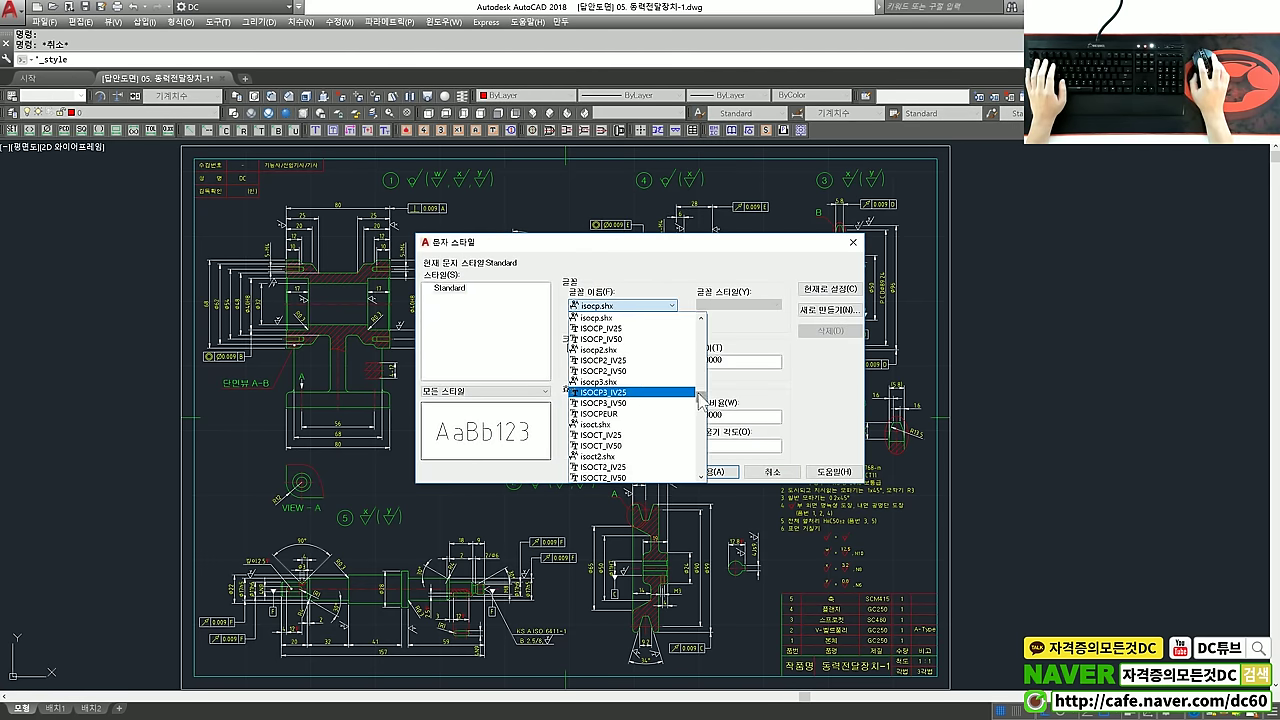
{"action": "left_click_drag", "start_coordinate": [699, 397], "coordinate": [699, 430]}
{"action": "scroll", "coordinate": [699, 430], "scroll_direction": "down", "scroll_amount": 3}
{"action": "scroll", "coordinate": [699, 435], "scroll_direction": "down", "scroll_amount": 3}
{"action": "scroll", "coordinate": [699, 432], "scroll_direction": "down", "scroll_amount": 4}
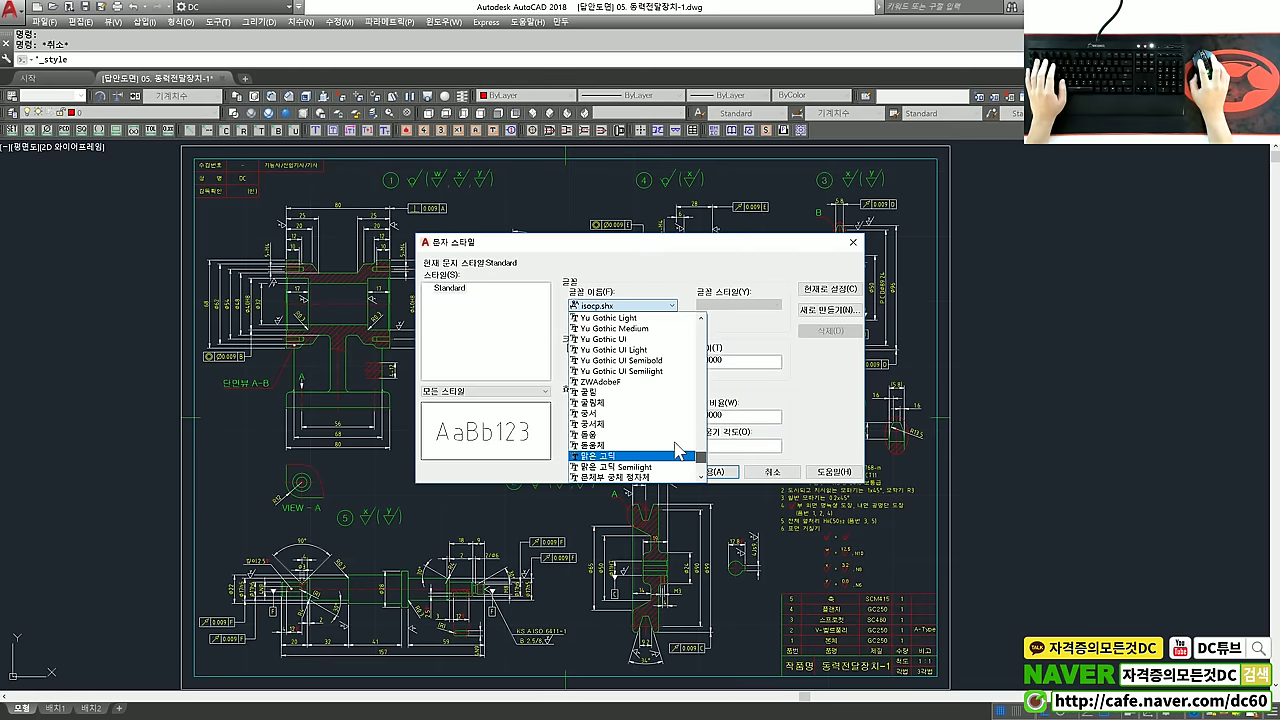
{"action": "left_click", "coordinate": [616, 397]}
{"action": "left_click", "coordinate": [708, 472]}
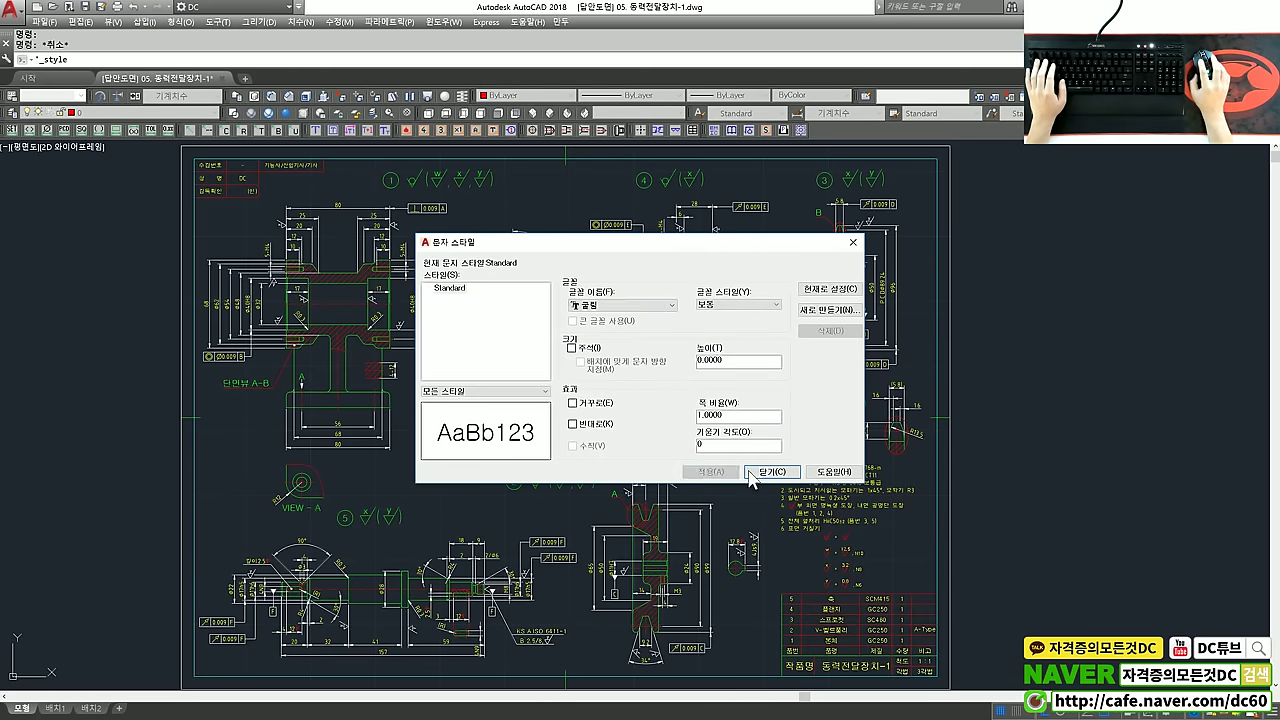
{"action": "left_click", "coordinate": [765, 473]}
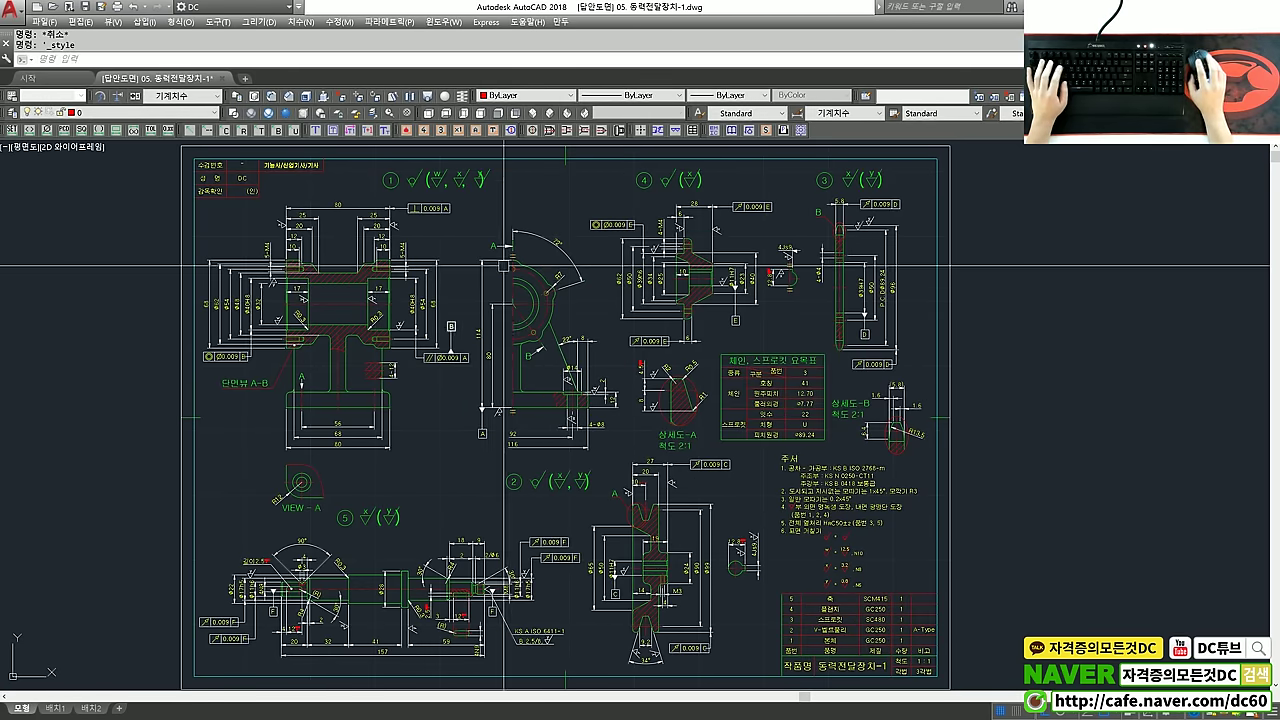
Step: Zoom around the drawing to review the text now shown in 굴림
{"action": "scroll", "coordinate": [713, 438], "scroll_direction": "up", "scroll_amount": 2}
{"action": "scroll", "coordinate": [713, 438], "scroll_direction": "up", "scroll_amount": 3}
{"action": "scroll", "coordinate": [713, 438], "scroll_direction": "up", "scroll_amount": 2}
{"action": "scroll", "coordinate": [713, 438], "scroll_direction": "down", "scroll_amount": 2}
{"action": "scroll", "coordinate": [566, 407], "scroll_direction": "down", "scroll_amount": 5}
{"action": "scroll", "coordinate": [566, 407], "scroll_direction": "up", "scroll_amount": 1}
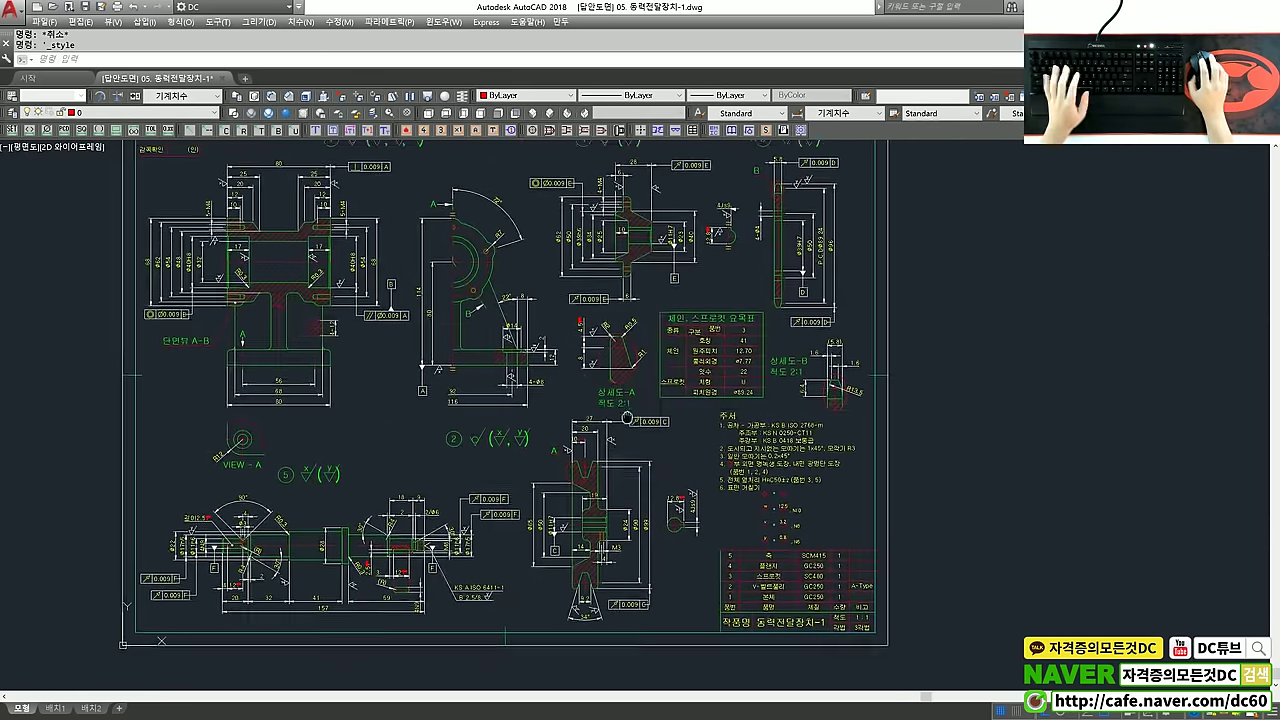
{"action": "scroll", "coordinate": [566, 407], "scroll_direction": "down", "scroll_amount": 1}
{"action": "scroll", "coordinate": [566, 407], "scroll_direction": "down", "scroll_amount": 1}
{"action": "scroll", "coordinate": [600, 300], "scroll_direction": "up", "scroll_amount": 3}
{"action": "scroll", "coordinate": [677, 266], "scroll_direction": "up", "scroll_amount": 2}
{"action": "left_click", "coordinate": [680, 277]}
{"action": "double_click", "coordinate": [668, 292]}
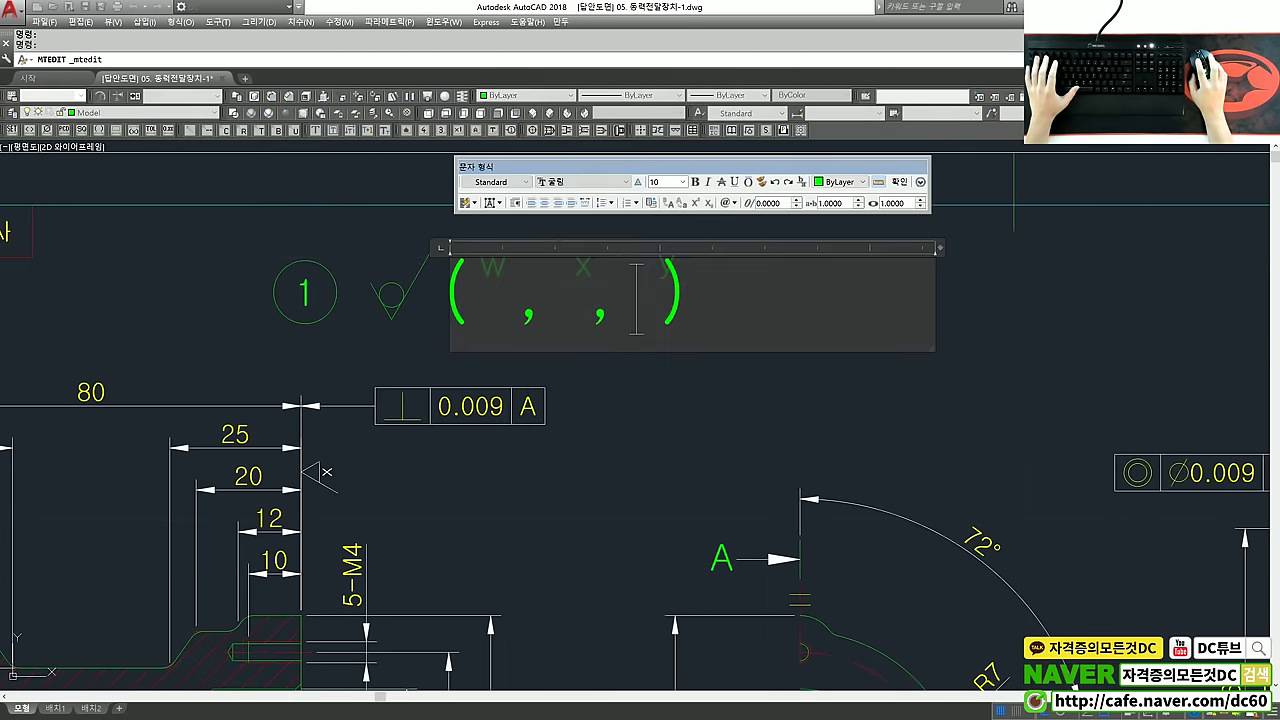
{"action": "key", "text": "Escape"}
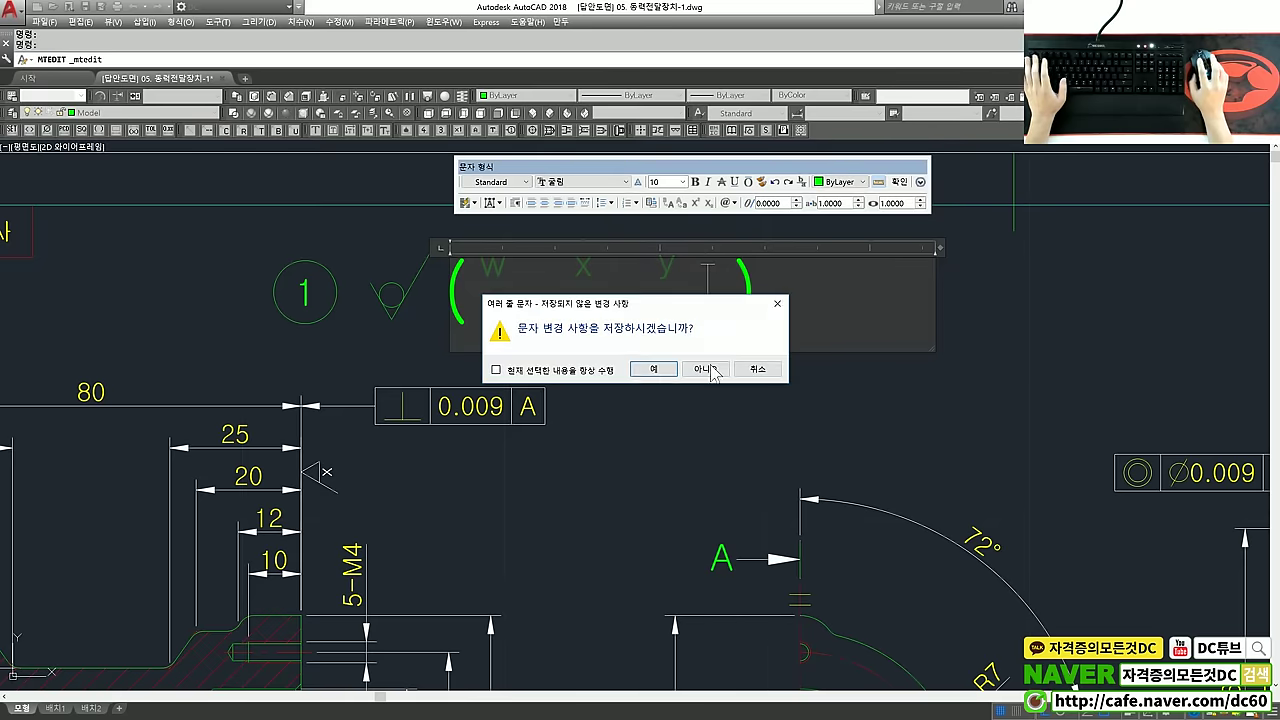
{"action": "left_click", "coordinate": [669, 372]}
{"action": "scroll", "coordinate": [605, 331], "scroll_direction": "down", "scroll_amount": 5}
{"action": "scroll", "coordinate": [605, 331], "scroll_direction": "up", "scroll_amount": 2}
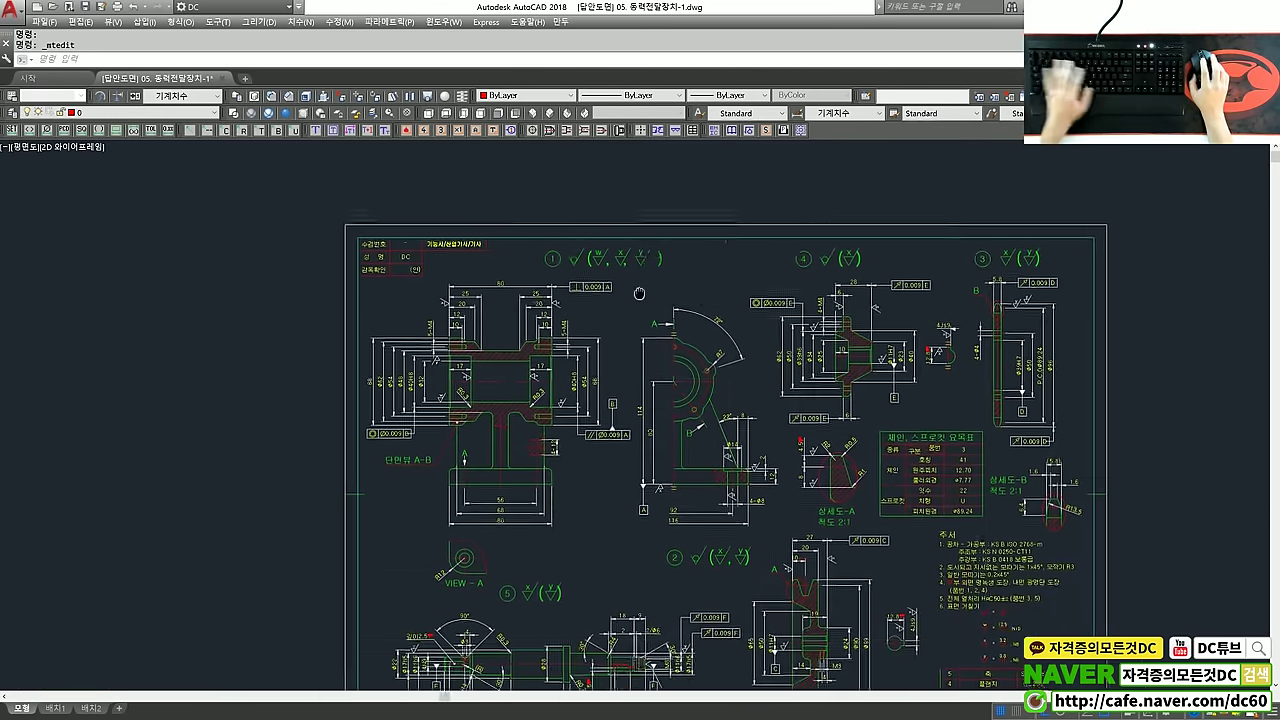
{"action": "type", "text": "p"}
{"action": "key", "text": "Escape"}
{"action": "middle_click_drag", "start_coordinate": [605, 331], "coordinate": [535, 270]}
{"action": "type", "text": "p"}
{"action": "key", "text": "Return"}
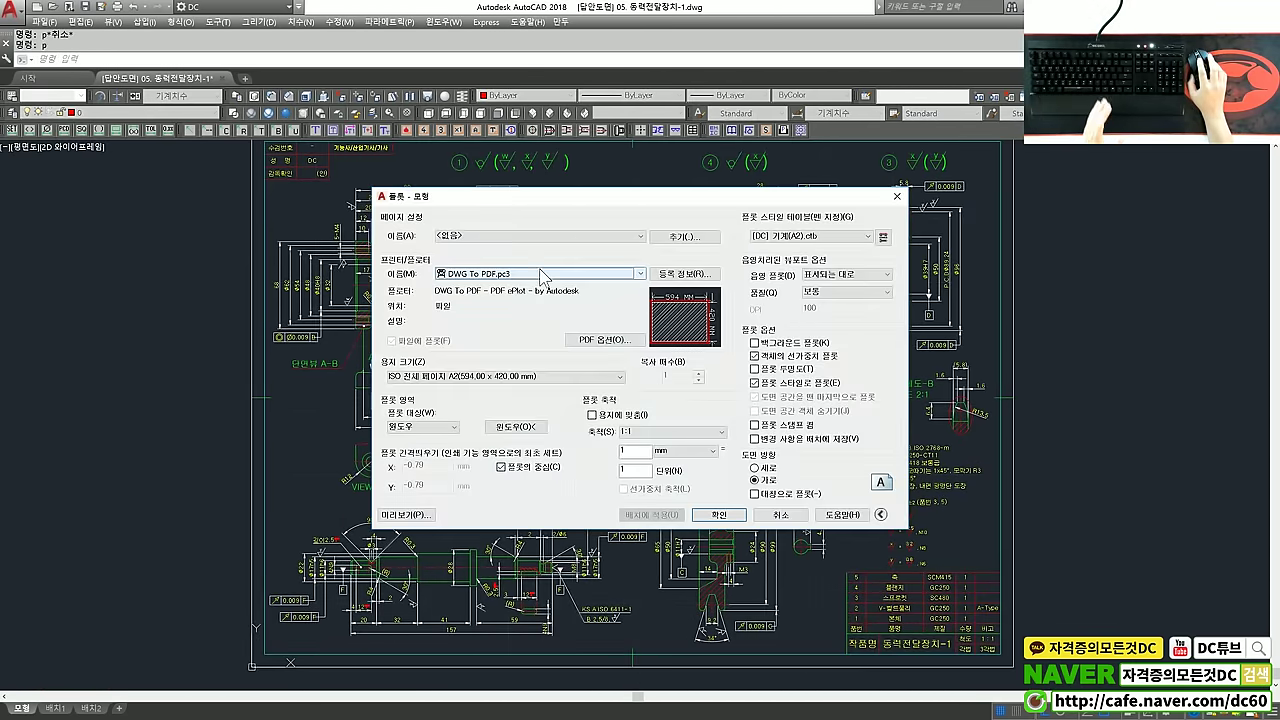
Step: Plot to the Samsung M2070 with Fit to paper, apply to layout, and preview
{"action": "left_click_drag", "start_coordinate": [549, 201], "coordinate": [650, 201]}
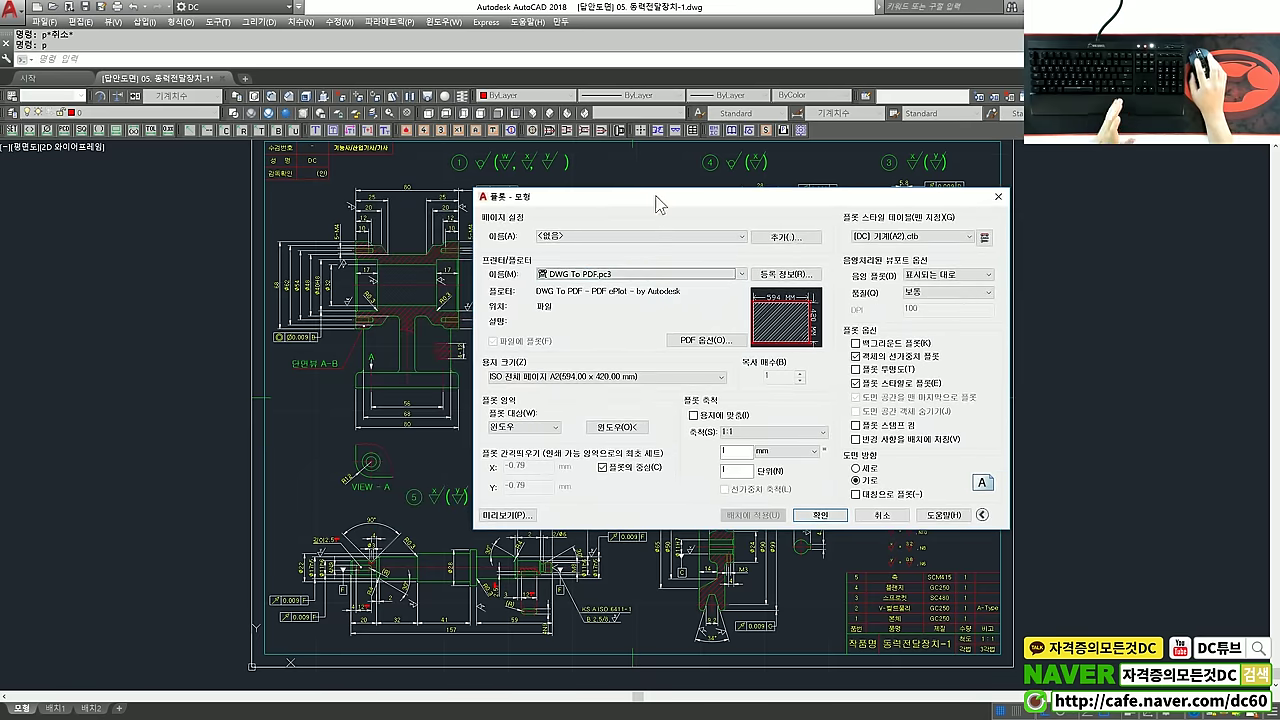
{"action": "left_click", "coordinate": [597, 274]}
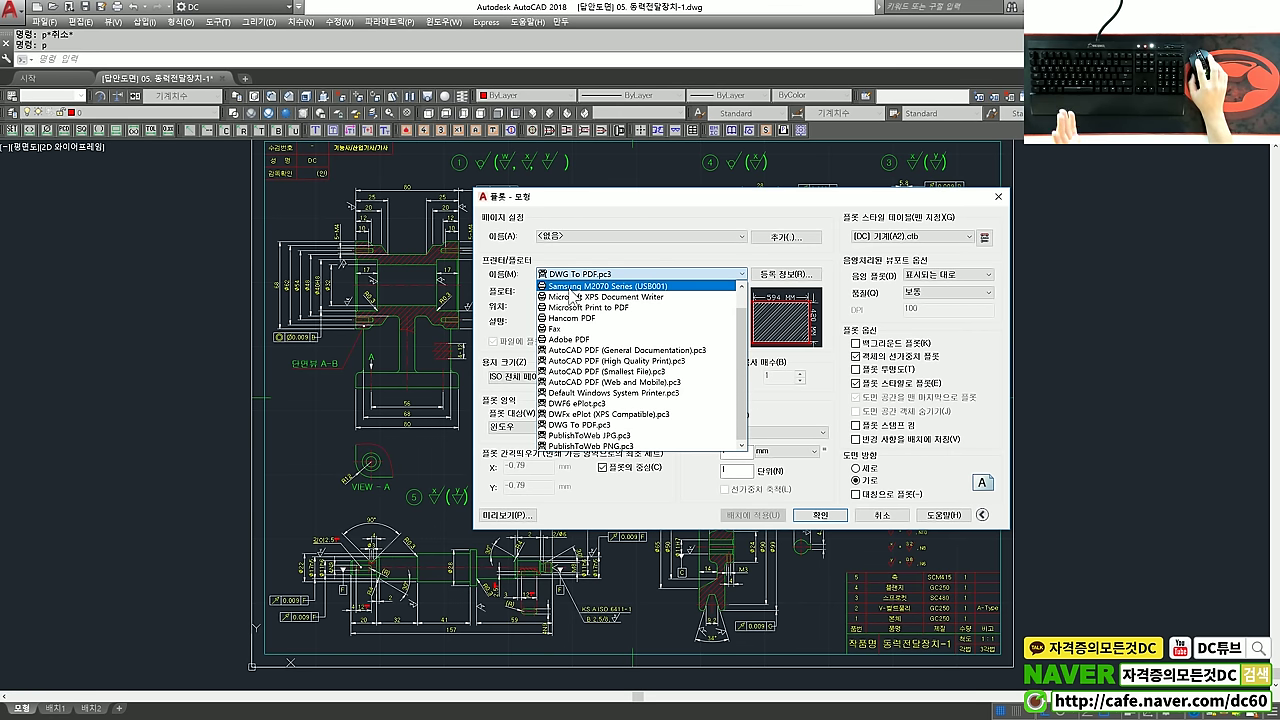
{"action": "left_click", "coordinate": [572, 288]}
{"action": "left_click", "coordinate": [775, 405]}
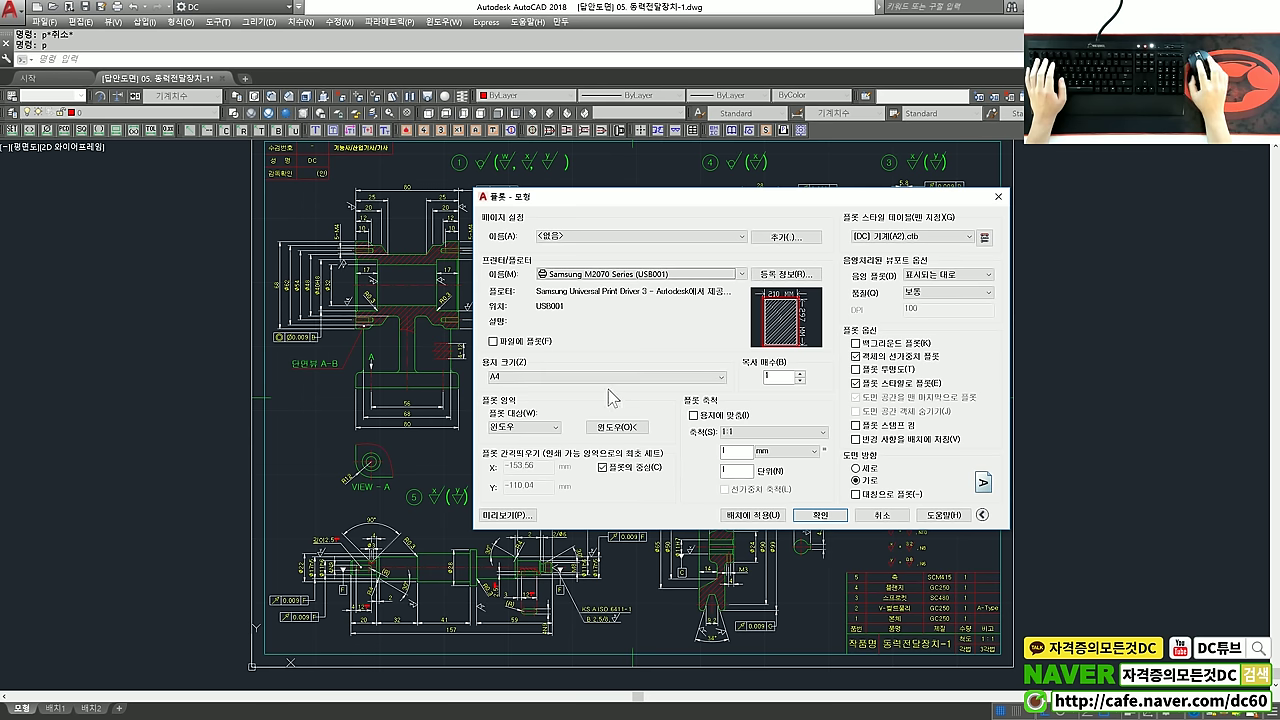
{"action": "left_click", "coordinate": [758, 516]}
{"action": "left_click", "coordinate": [693, 414]}
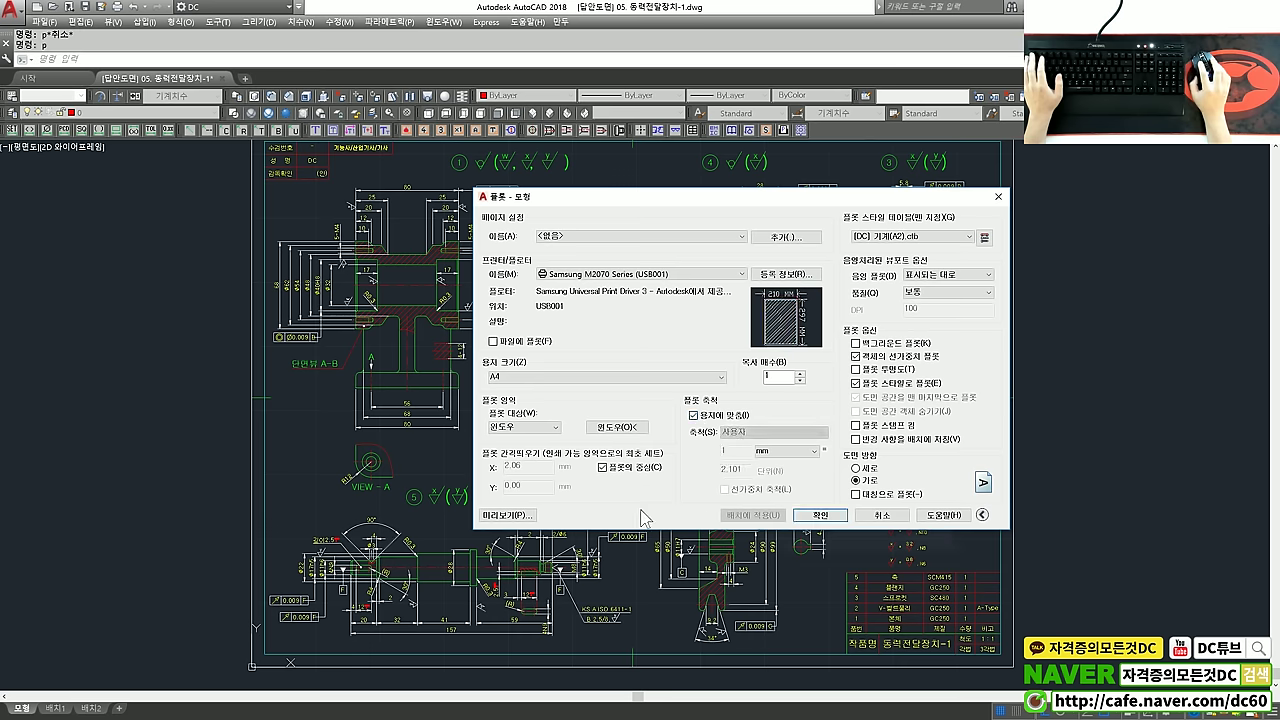
{"action": "left_click", "coordinate": [525, 515]}
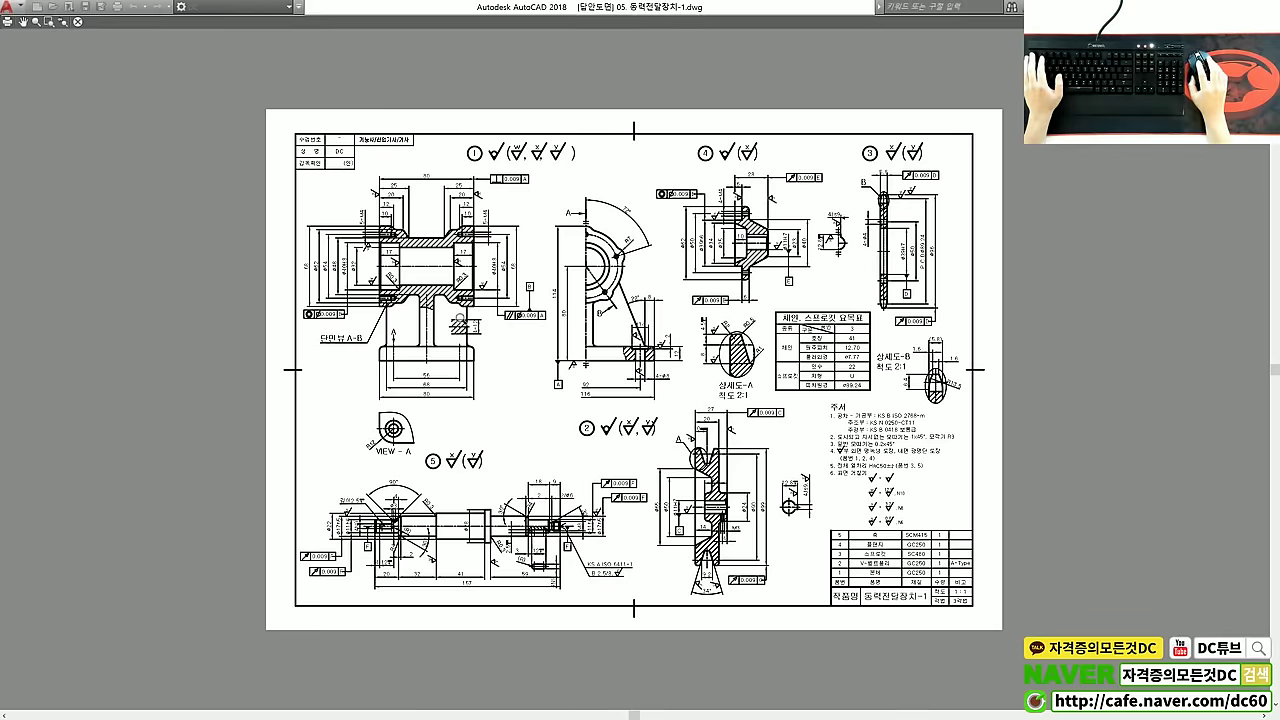
Step: Close the preview and assign the [DC] 기계(A3).ctb plot style table to all layouts
{"action": "key", "text": "Escape"}
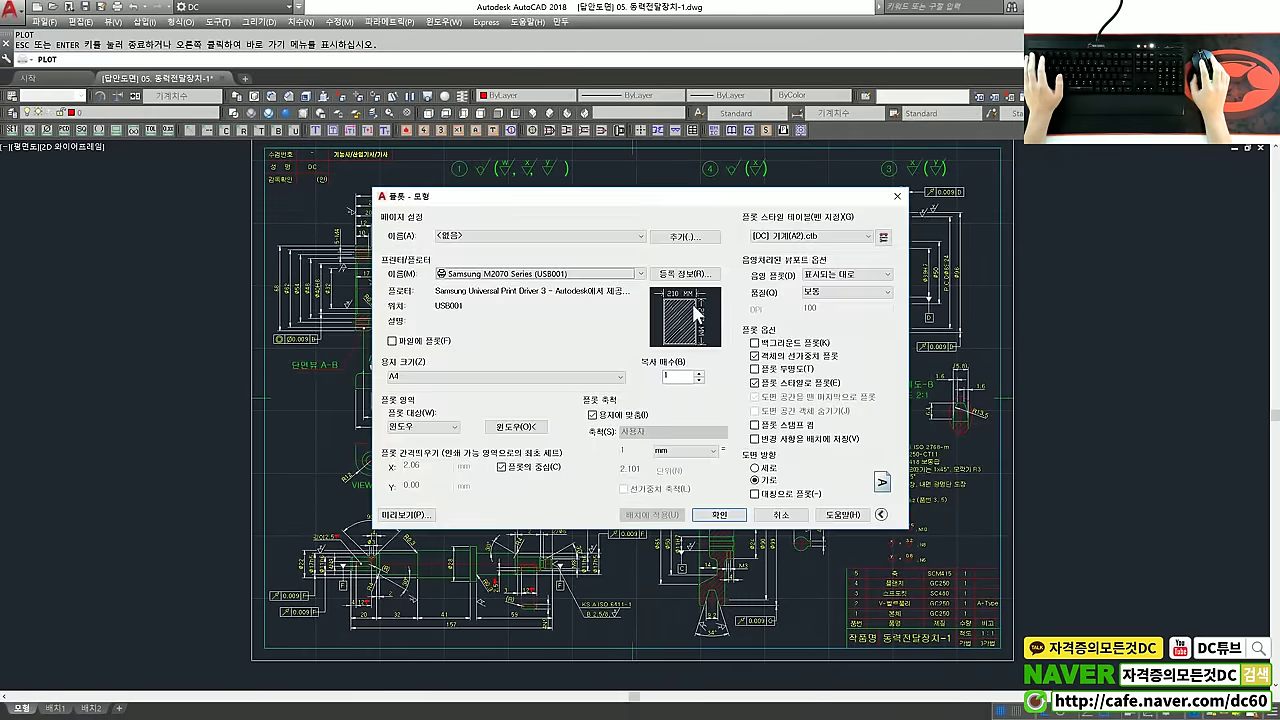
{"action": "left_click", "coordinate": [800, 236]}
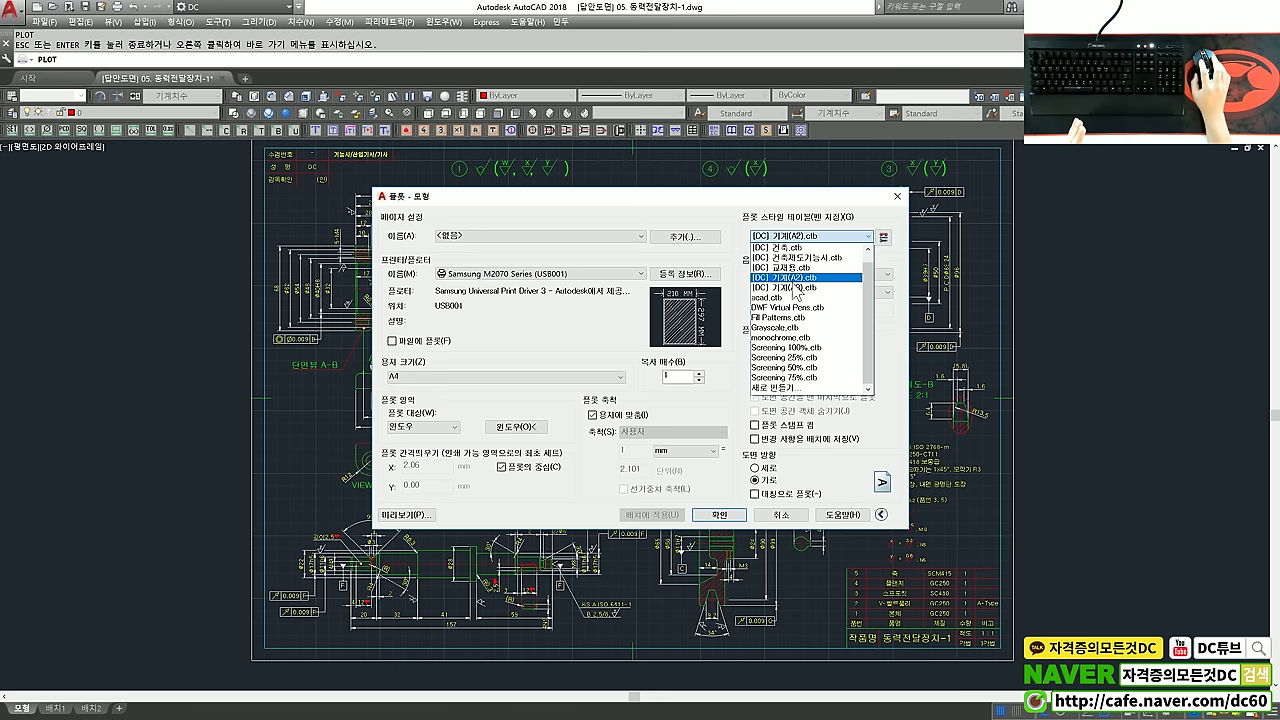
{"action": "left_click", "coordinate": [792, 286]}
{"action": "left_click", "coordinate": [651, 399]}
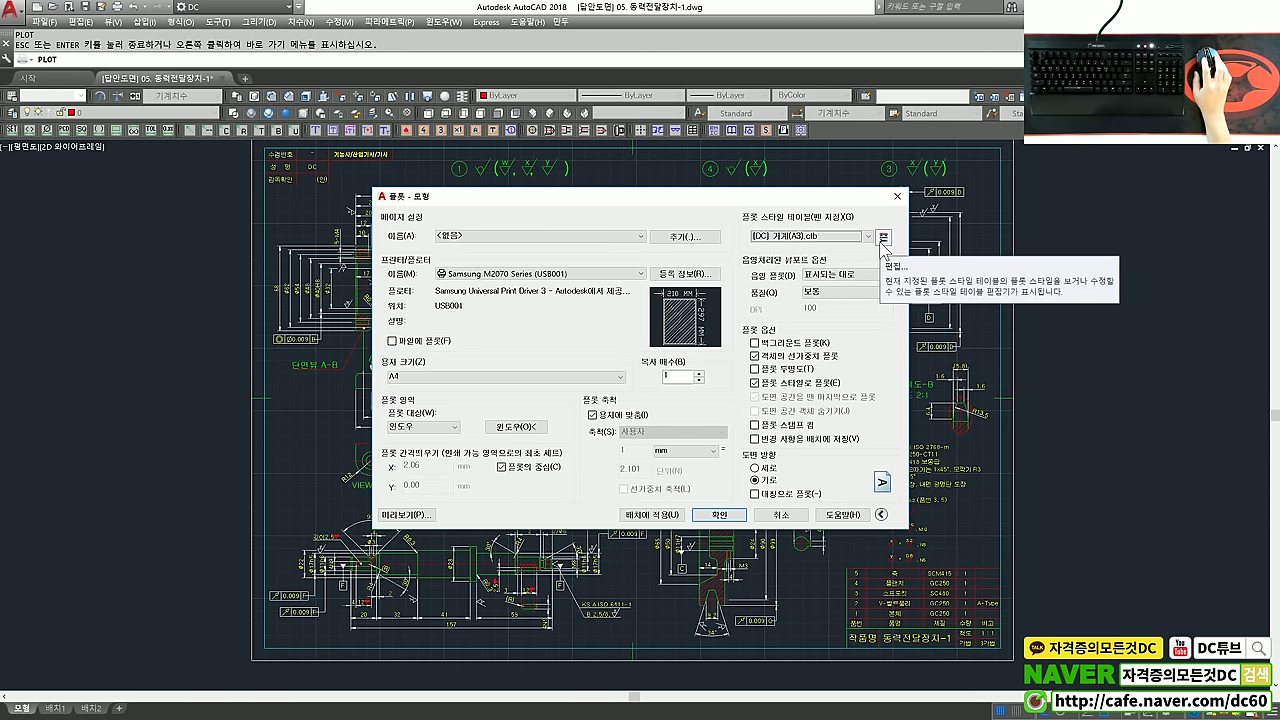
Step: Review colour 1 and 2 settings in the plot style table, then send the plot
{"action": "left_click", "coordinate": [882, 238]}
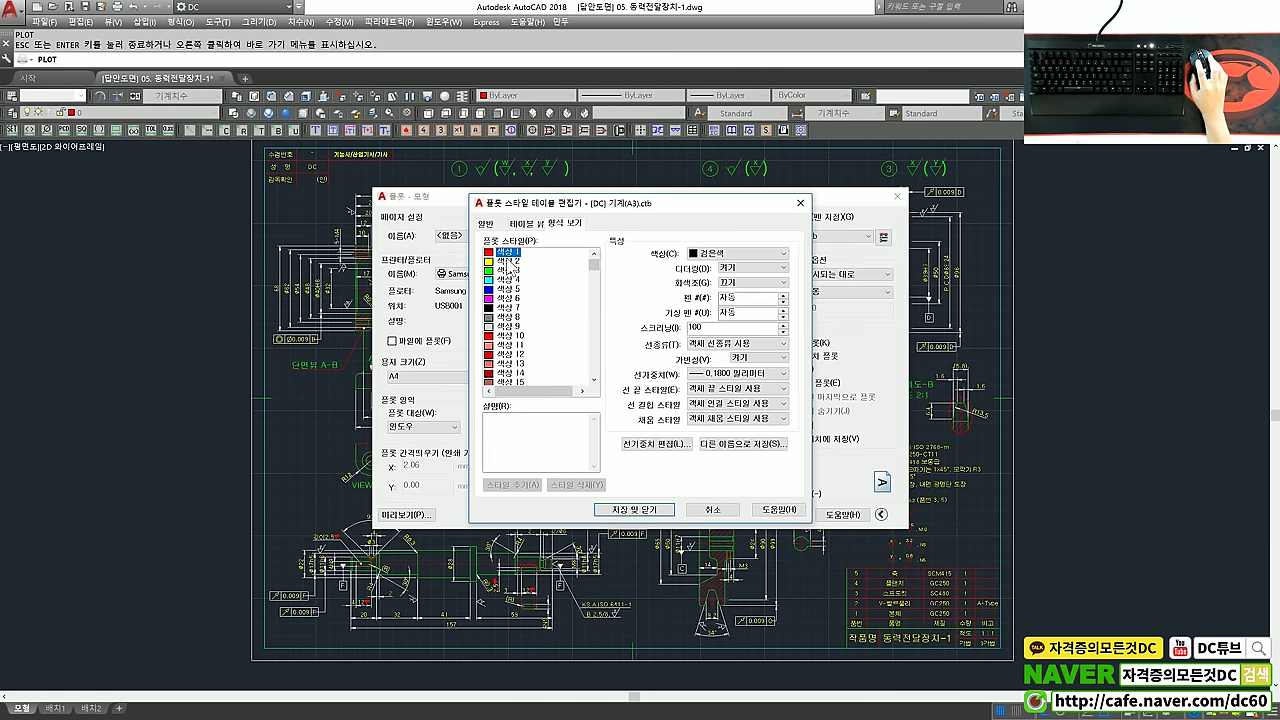
{"action": "left_click", "coordinate": [503, 261]}
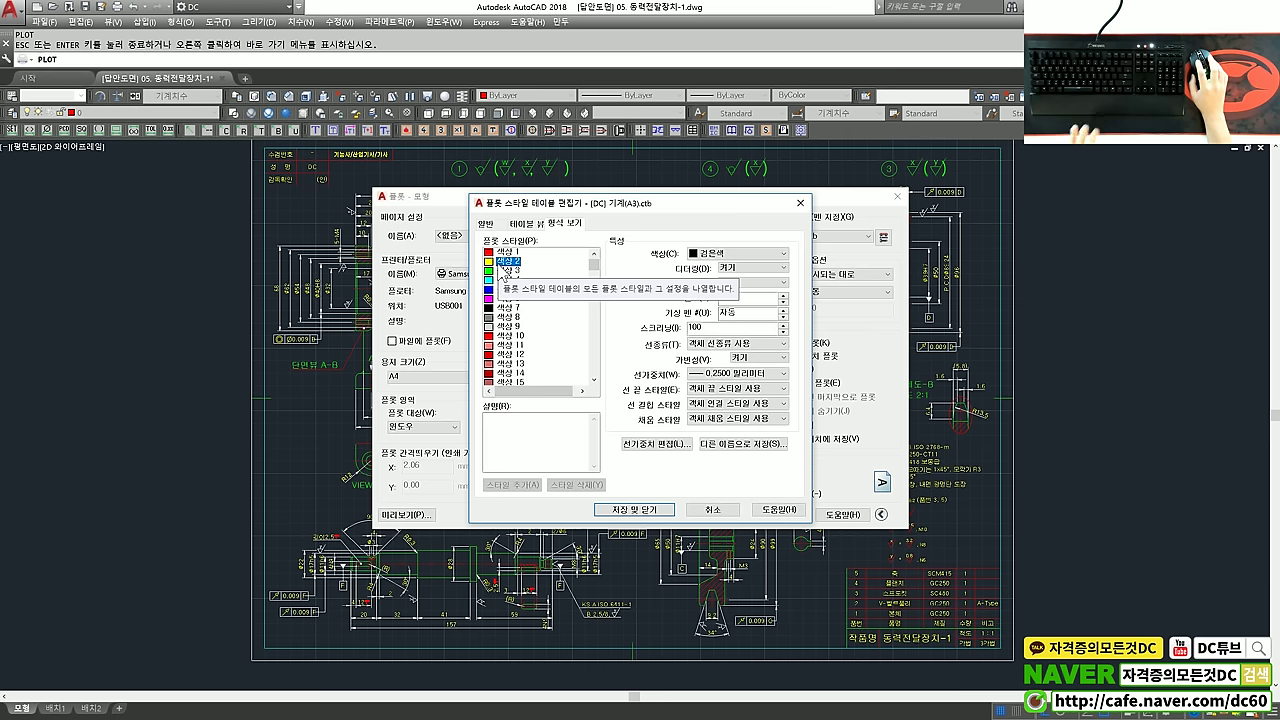
{"action": "left_click", "coordinate": [504, 253]}
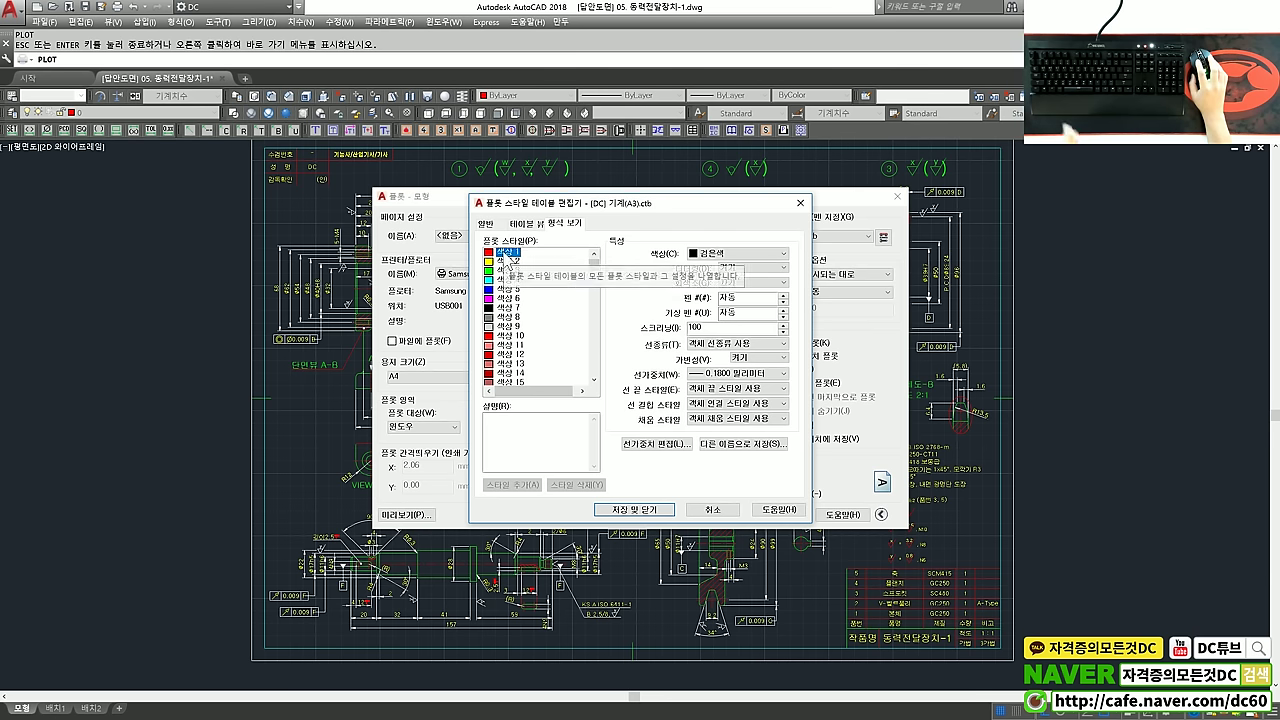
{"action": "key", "text": "Return"}
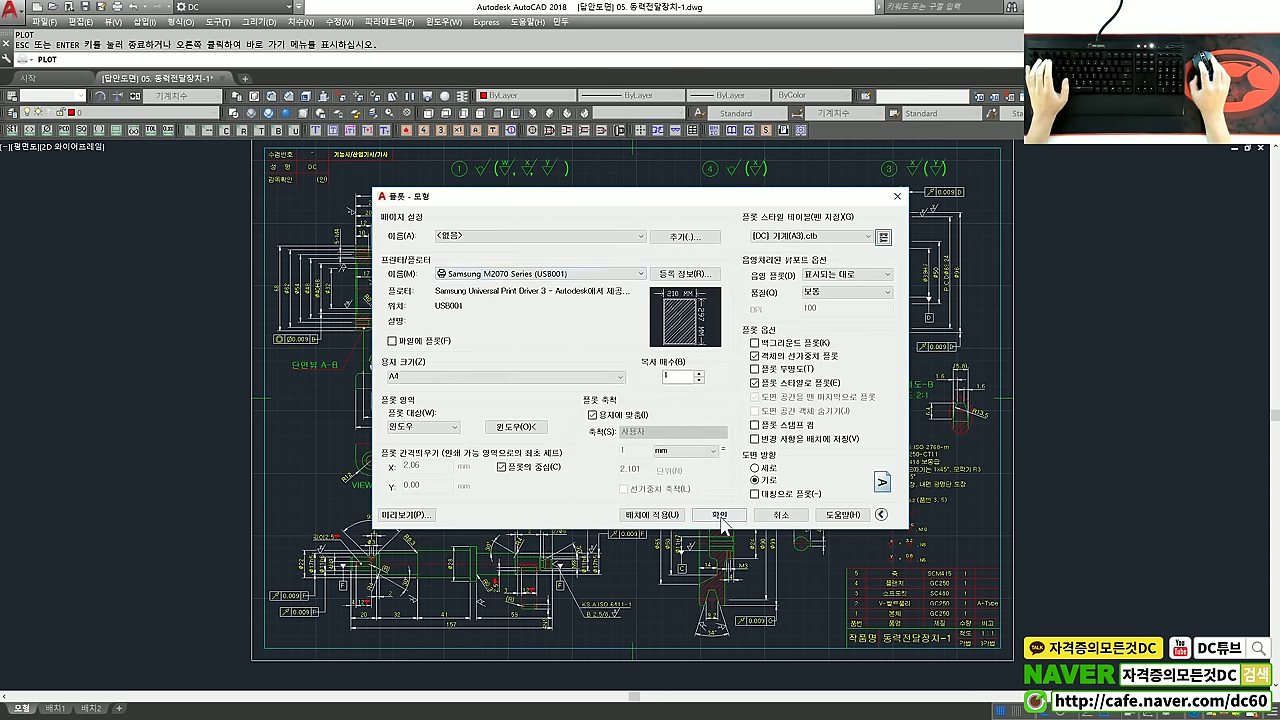
{"action": "left_click", "coordinate": [720, 517]}
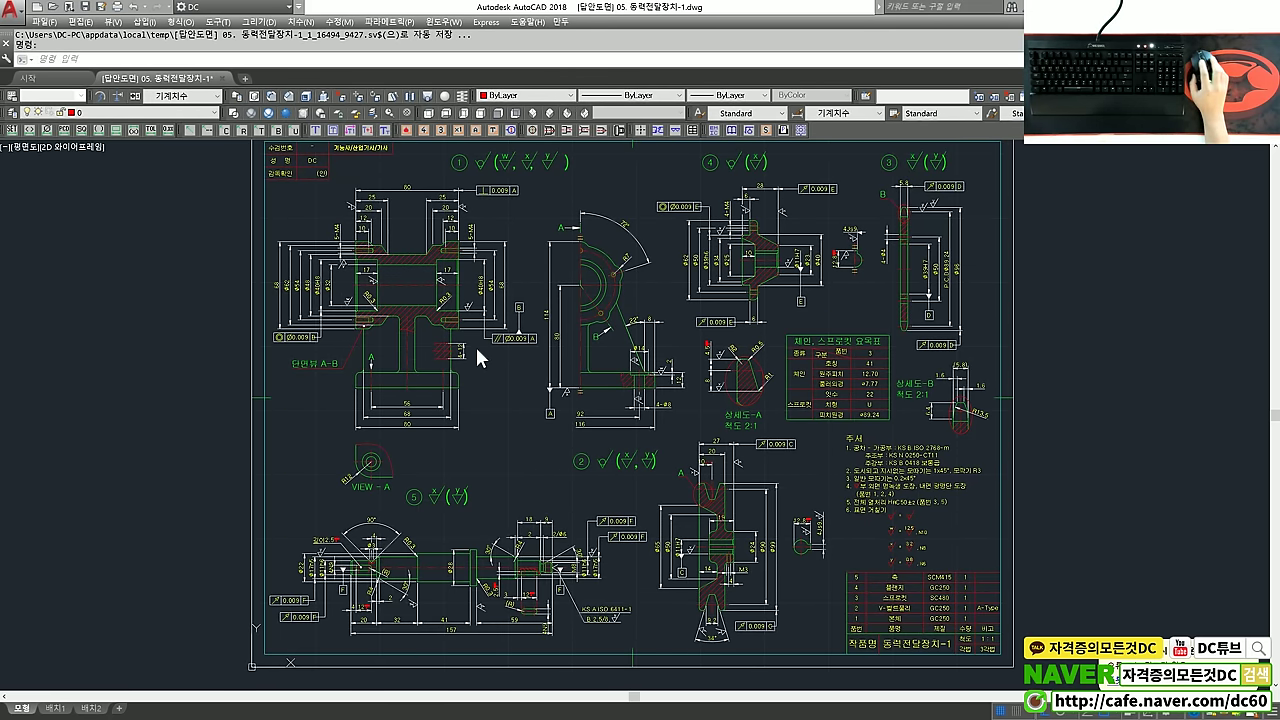
Step: Pan around the 05. 동력전달장치-1.dwg sheet after printing
{"action": "middle_click_drag", "start_coordinate": [478, 341], "coordinate": [504, 371]}
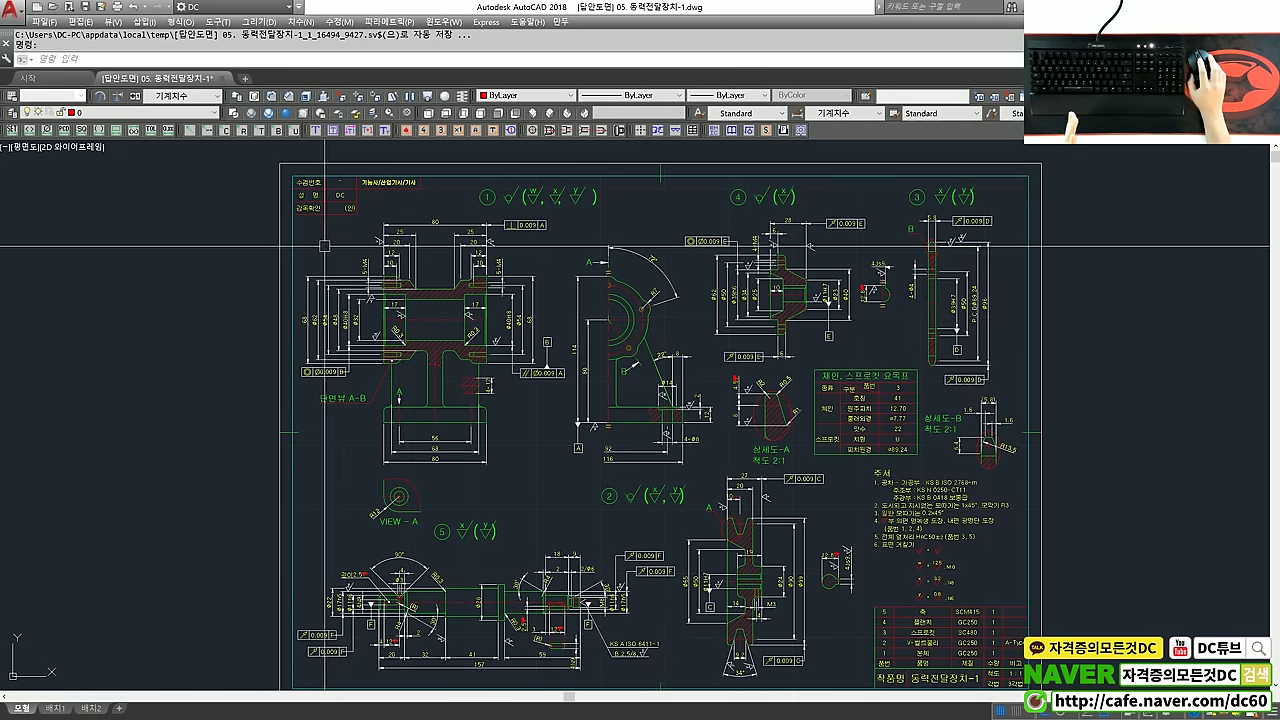
{"action": "middle_click_drag", "start_coordinate": [471, 338], "coordinate": [405, 304]}
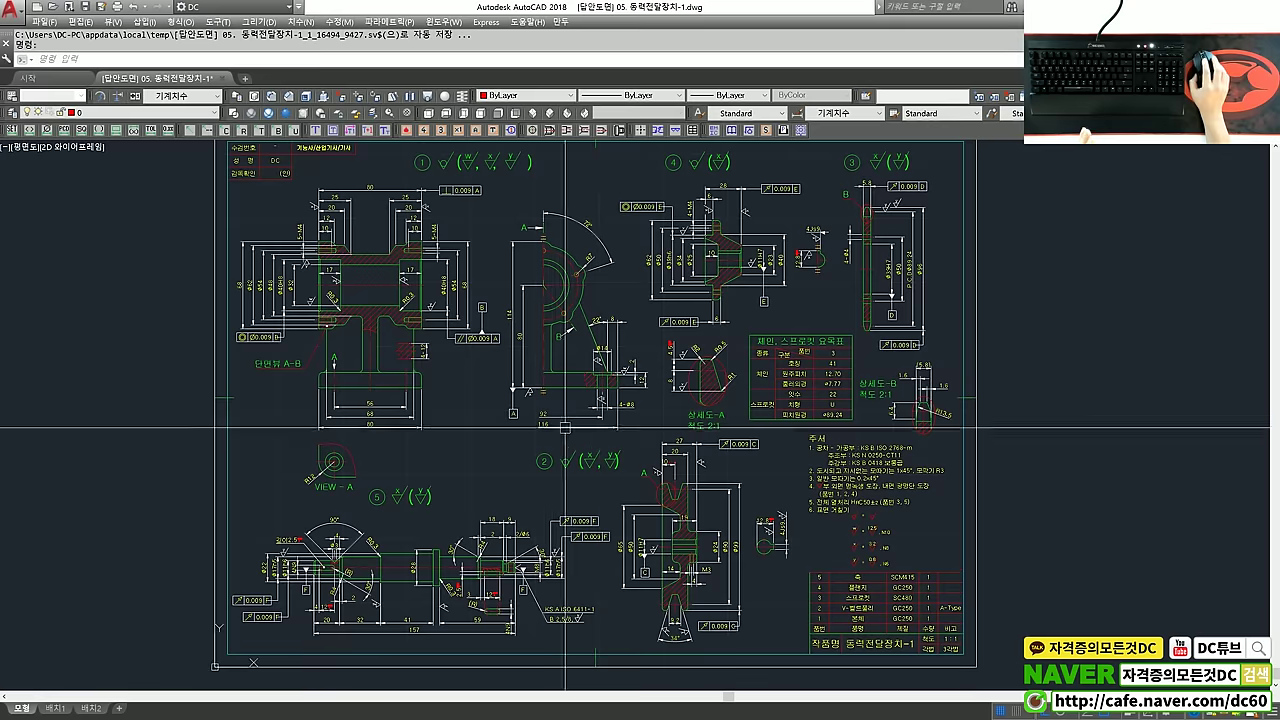
{"action": "middle_click_drag", "start_coordinate": [609, 380], "coordinate": [623, 415]}
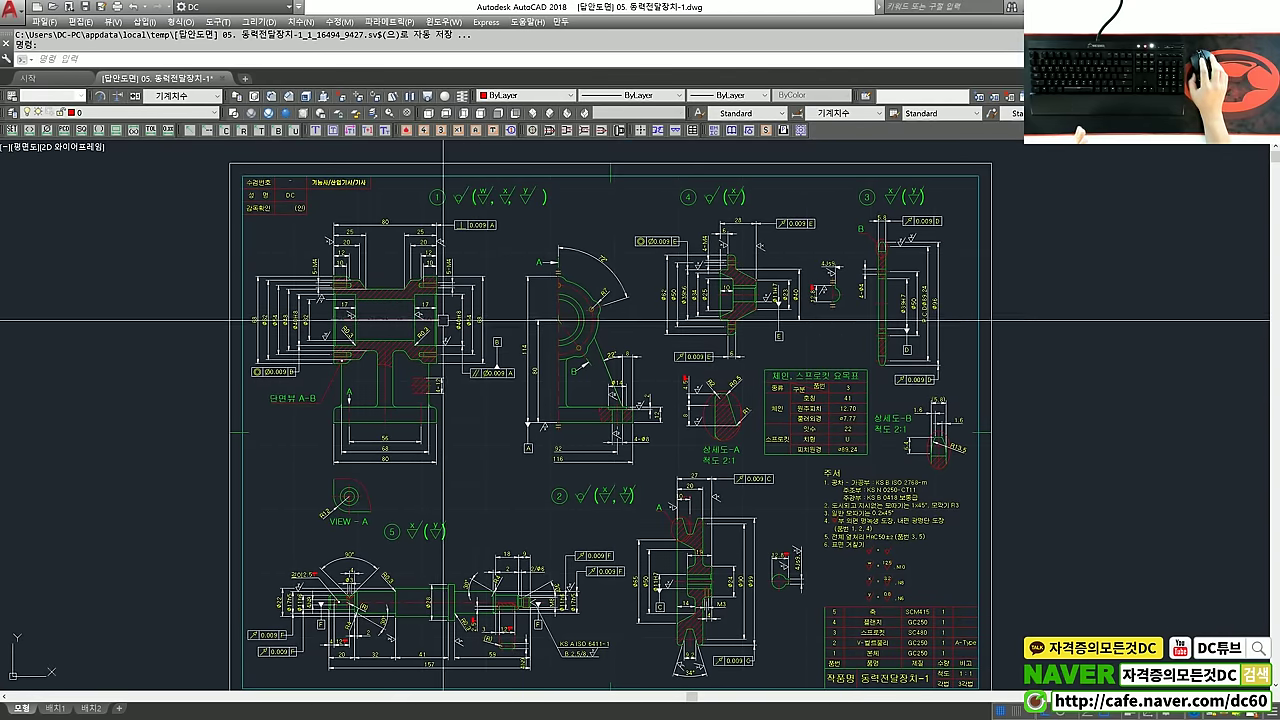
Step: Start PLOT with P and select DWG To PDF.pc3 as the output device
{"action": "type", "text": "p"}
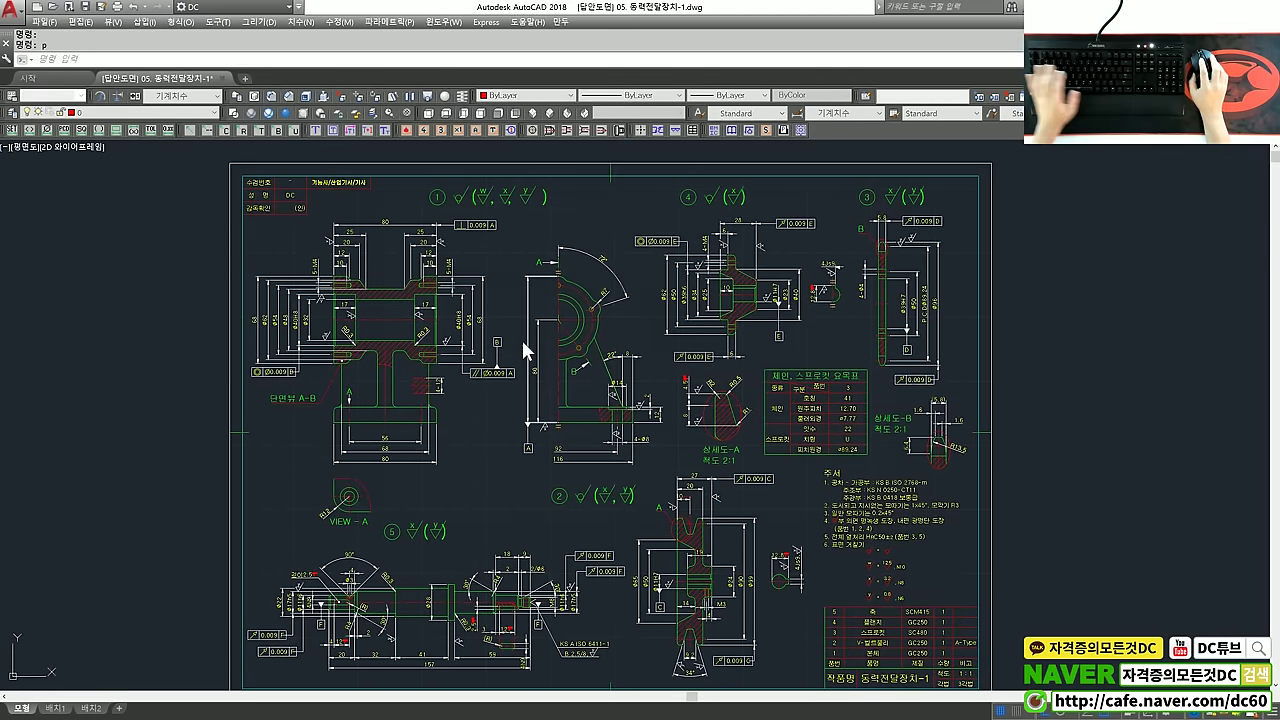
{"action": "key", "text": "Return"}
{"action": "left_click", "coordinate": [495, 275]}
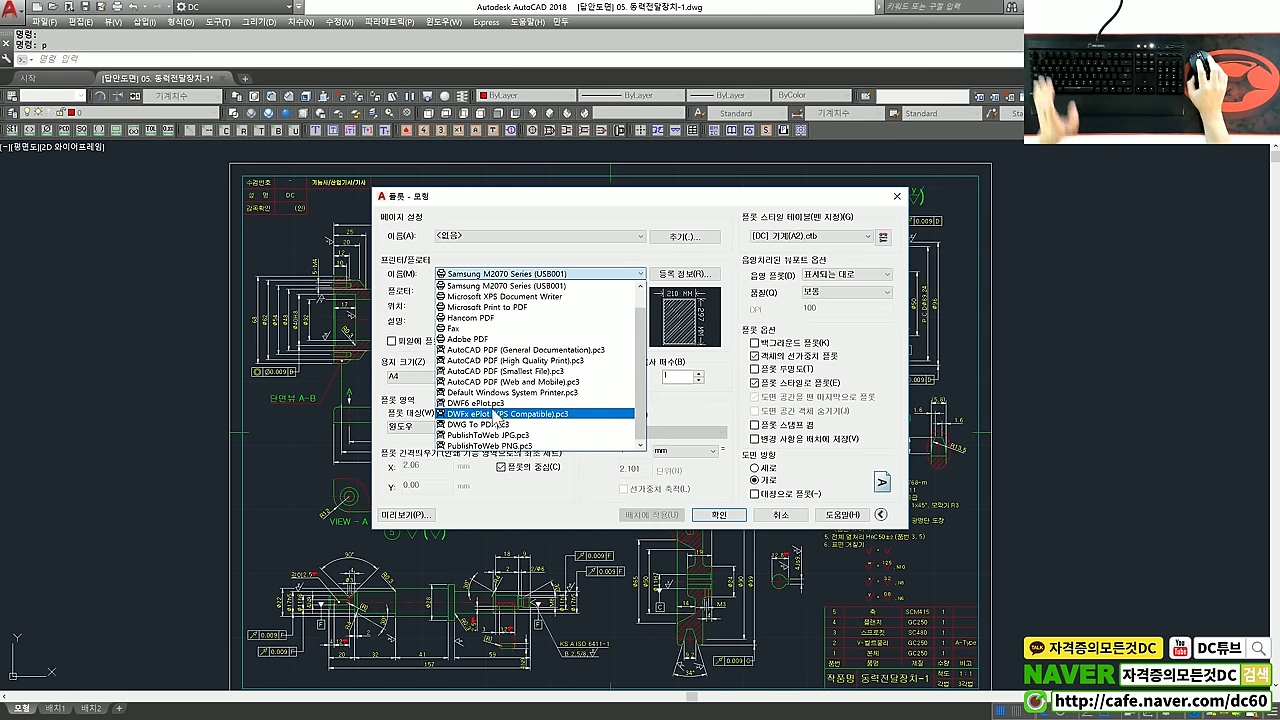
{"action": "left_click", "coordinate": [484, 403]}
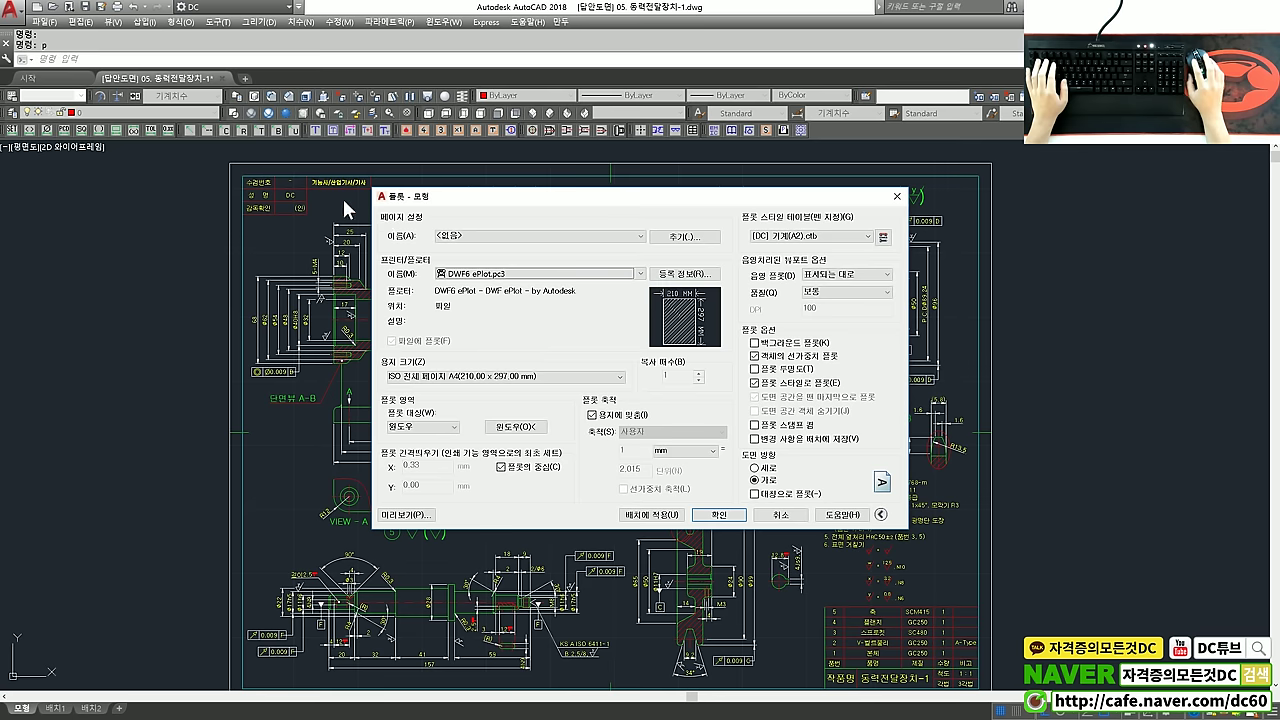
{"action": "left_click", "coordinate": [440, 272]}
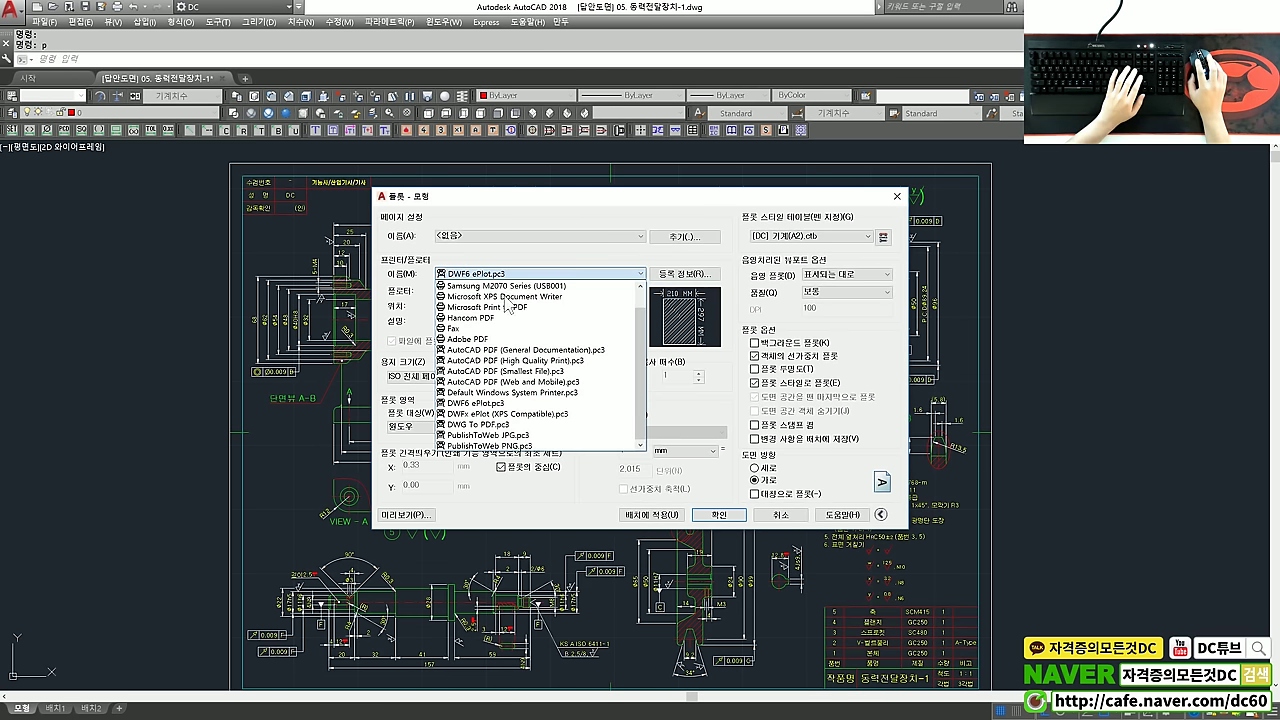
{"action": "left_click", "coordinate": [490, 424]}
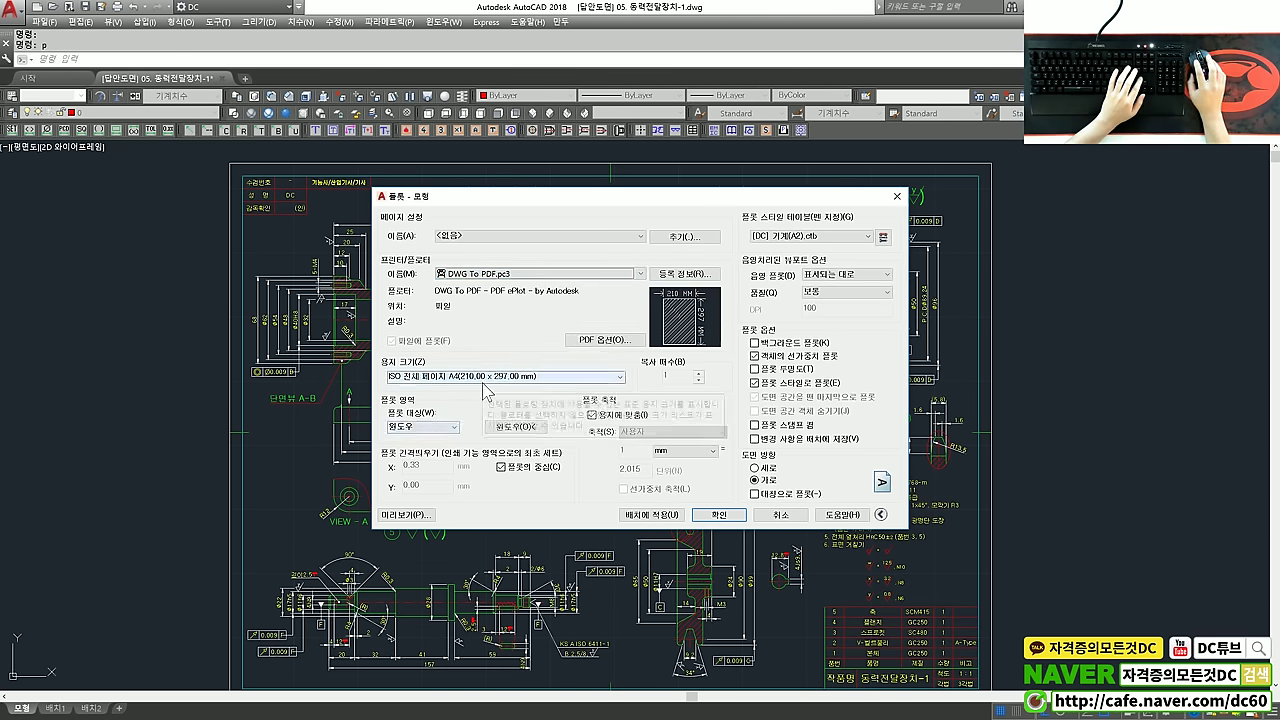
Step: Use ISO A2 594 x 420 mm paper at 1:1 without Fit to paper, applied to layout
{"action": "left_click", "coordinate": [505, 377]}
{"action": "scroll", "coordinate": [566, 401], "scroll_direction": "down", "scroll_amount": 4}
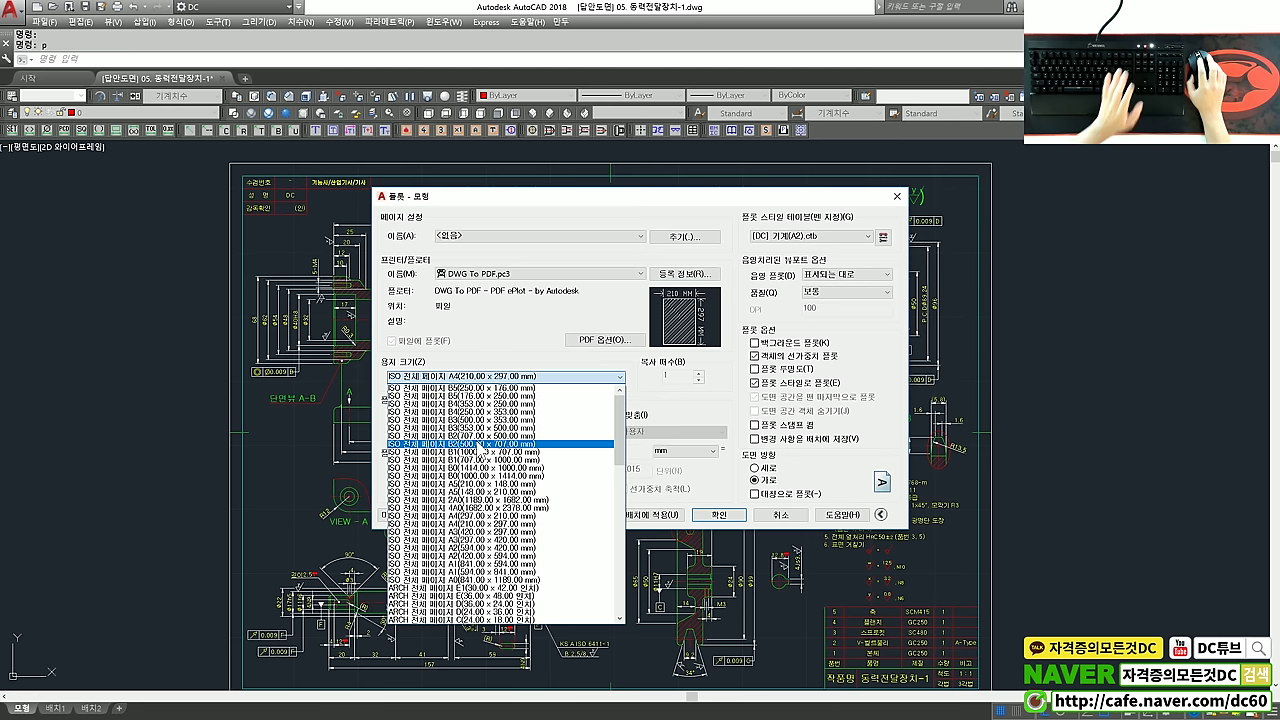
{"action": "scroll", "coordinate": [481, 447], "scroll_direction": "down", "scroll_amount": 1}
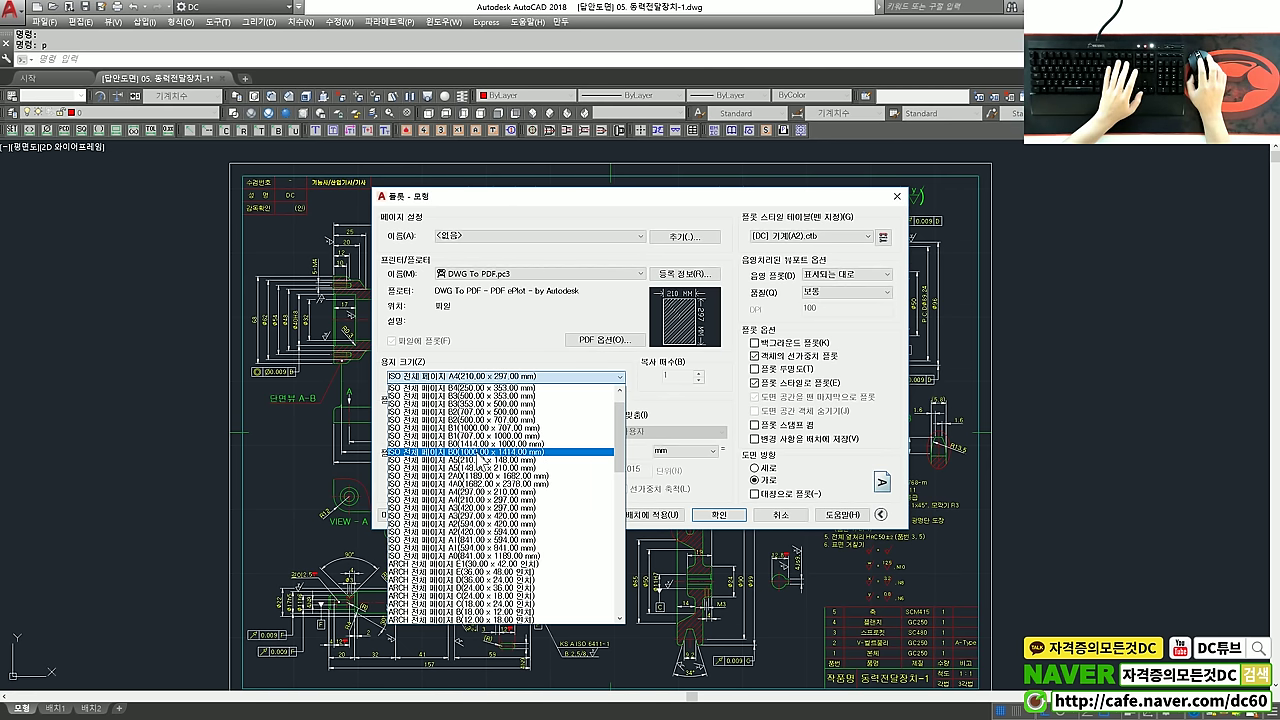
{"action": "left_click", "coordinate": [478, 524]}
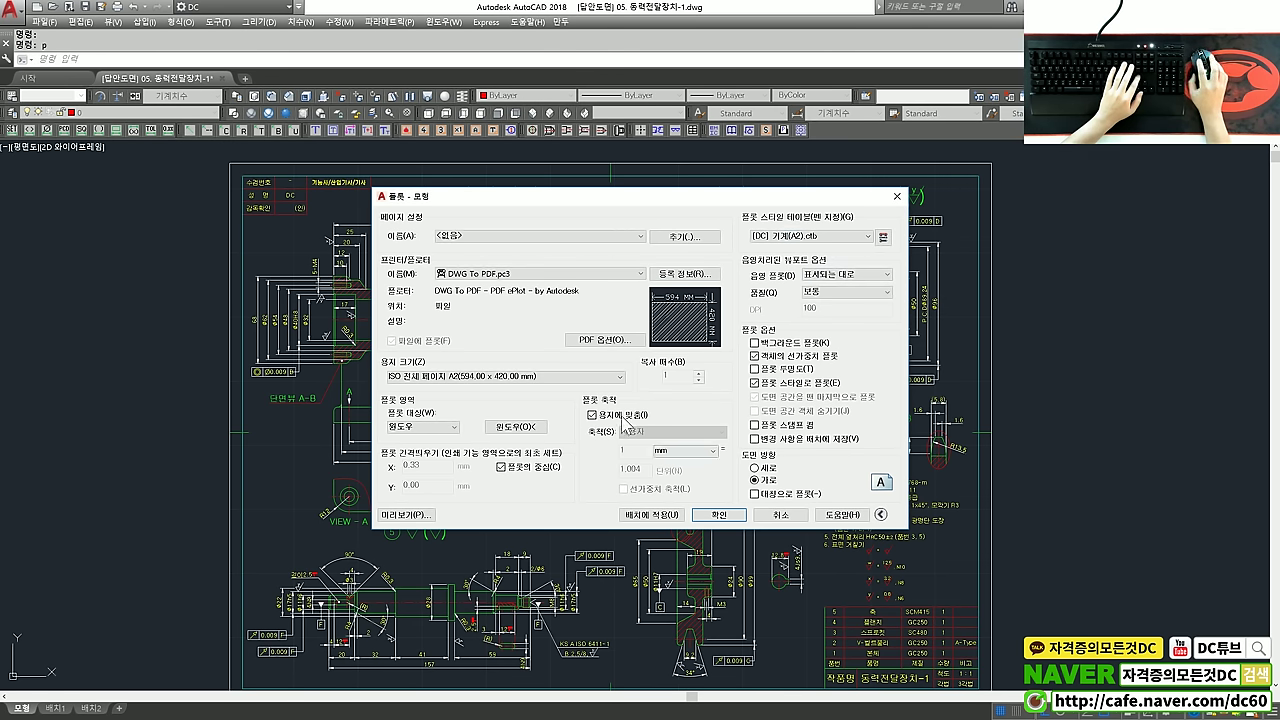
{"action": "left_click", "coordinate": [622, 419]}
{"action": "left_click", "coordinate": [660, 431]}
{"action": "left_click", "coordinate": [640, 447]}
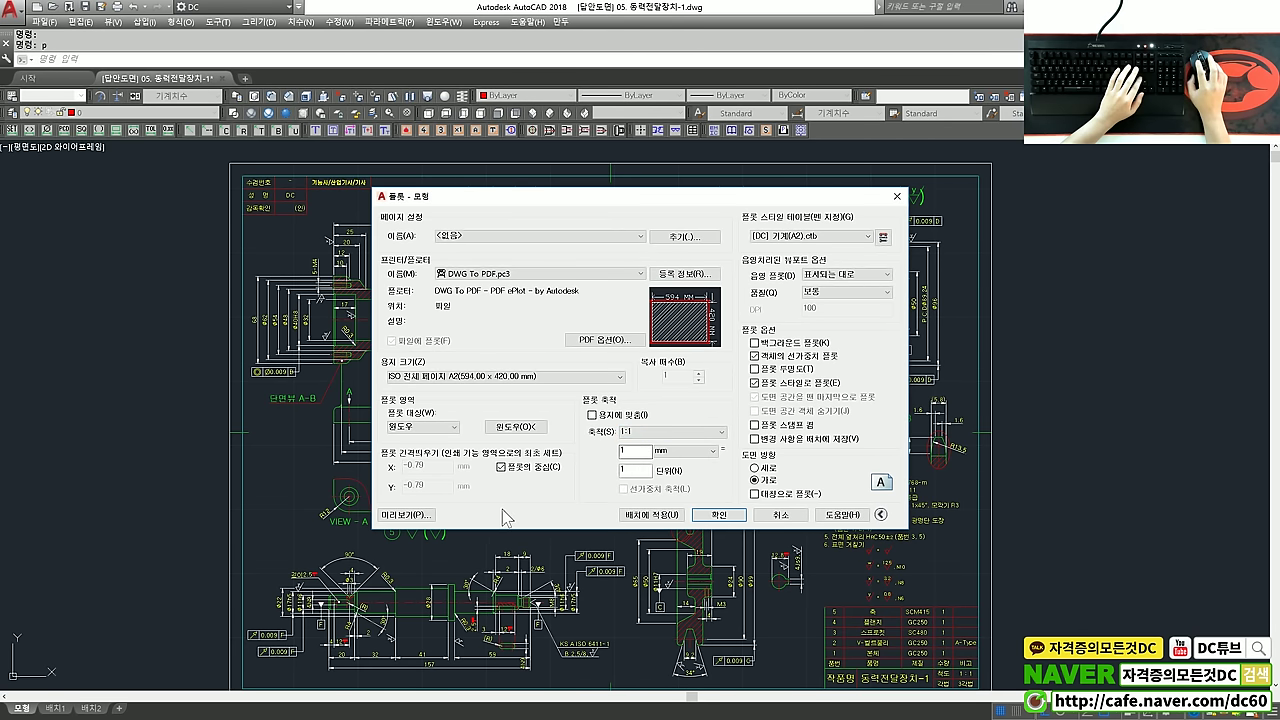
{"action": "left_click", "coordinate": [645, 516]}
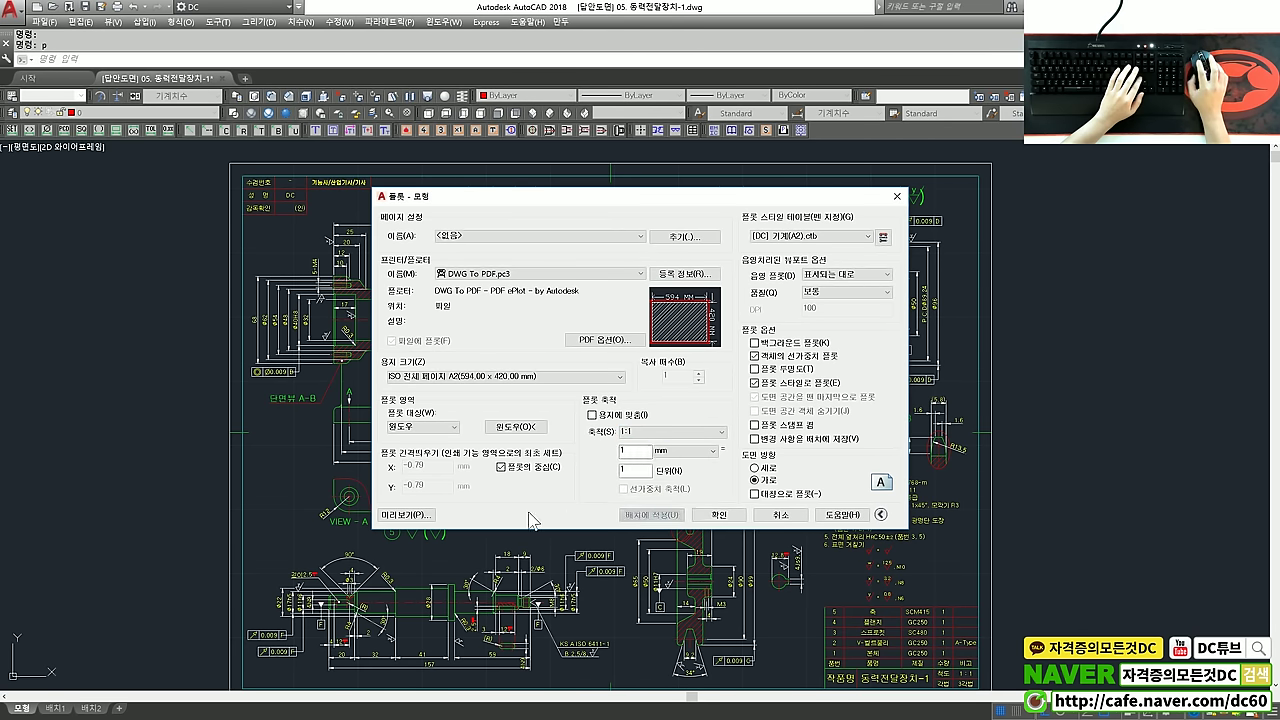
{"action": "left_click", "coordinate": [710, 516]}
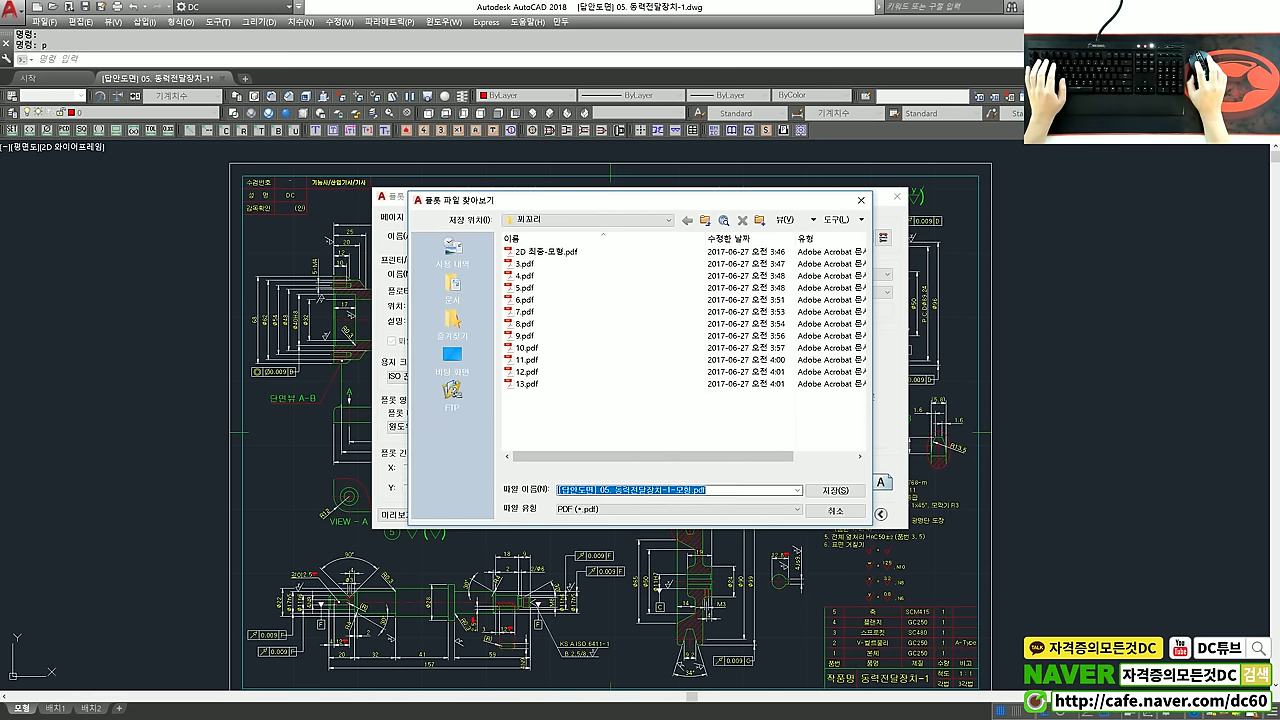
Step: Save the plotted PDF named with 14, and close 2D 최종-모형.pdf in Acrobat
{"action": "type", "text": "14"}
{"action": "left_click", "coordinate": [828, 490]}
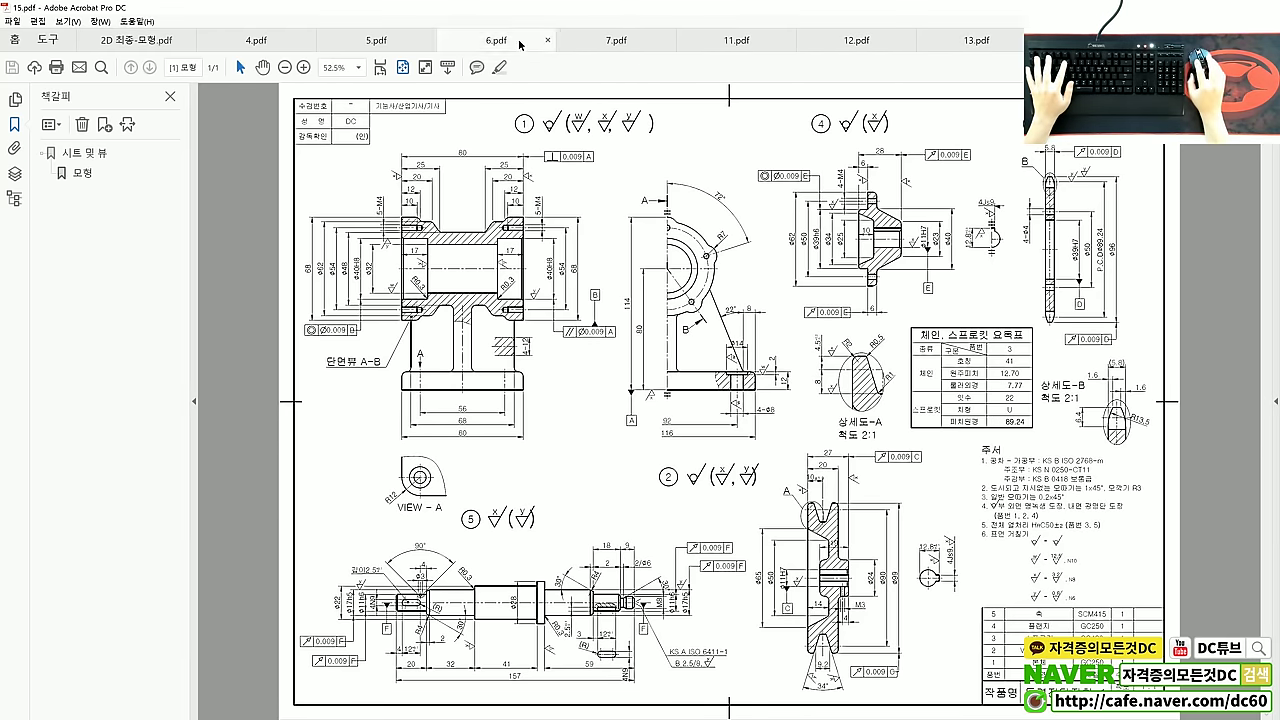
{"action": "left_click", "coordinate": [188, 41]}
Step: Close the other open PDF documents so only 15.pdf remains
{"action": "left_click", "coordinate": [188, 41]}
{"action": "left_click", "coordinate": [188, 41]}
{"action": "left_click", "coordinate": [188, 41]}
{"action": "left_click", "coordinate": [188, 41]}
{"action": "left_click", "coordinate": [188, 41]}
{"action": "left_click", "coordinate": [188, 41]}
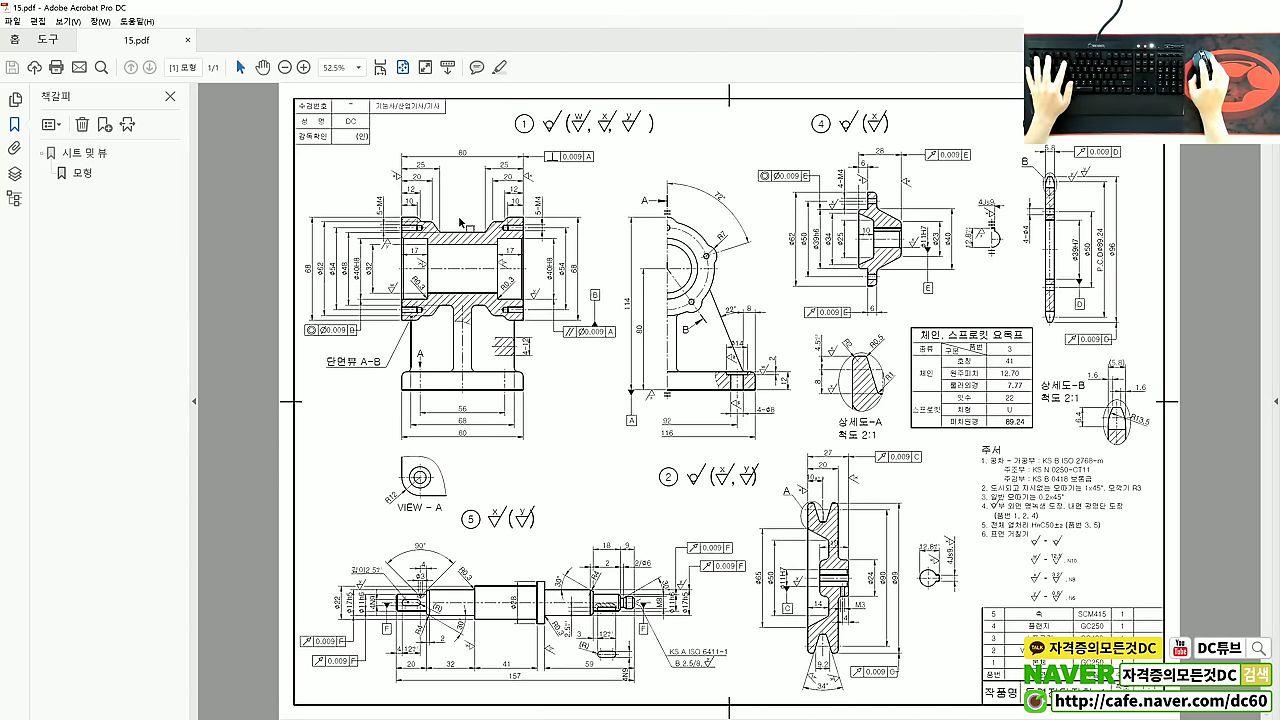
Step: Bring up the Print dialog for 15.pdf, sending it to the Samsung M2070 at 48%
{"action": "scroll", "coordinate": [437, 90], "scroll_direction": "up", "scroll_amount": 4, "text": "ctrl"}
{"action": "scroll", "coordinate": [457, 163], "scroll_direction": "down", "scroll_amount": 1, "text": "ctrl"}
{"action": "scroll", "coordinate": [457, 163], "scroll_direction": "down", "scroll_amount": 1, "text": "ctrl"}
{"action": "scroll", "coordinate": [457, 163], "scroll_direction": "down", "scroll_amount": 2, "text": "ctrl"}
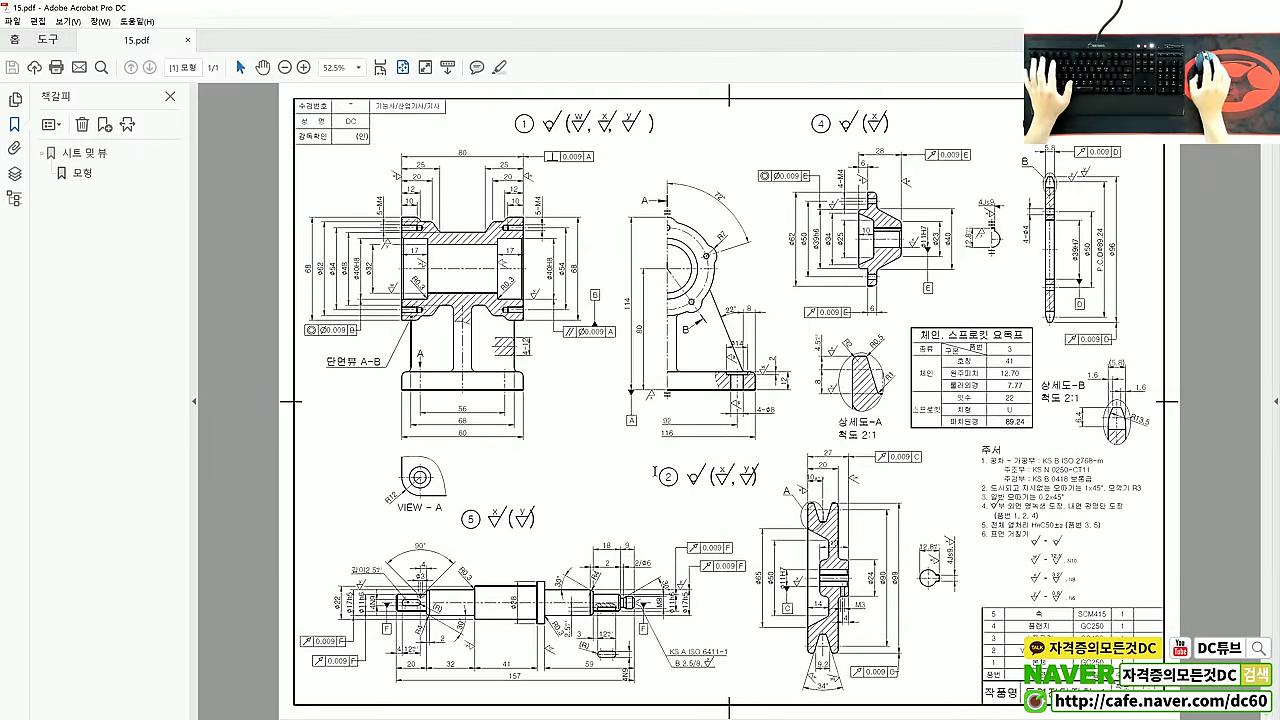
{"action": "left_click", "coordinate": [60, 68]}
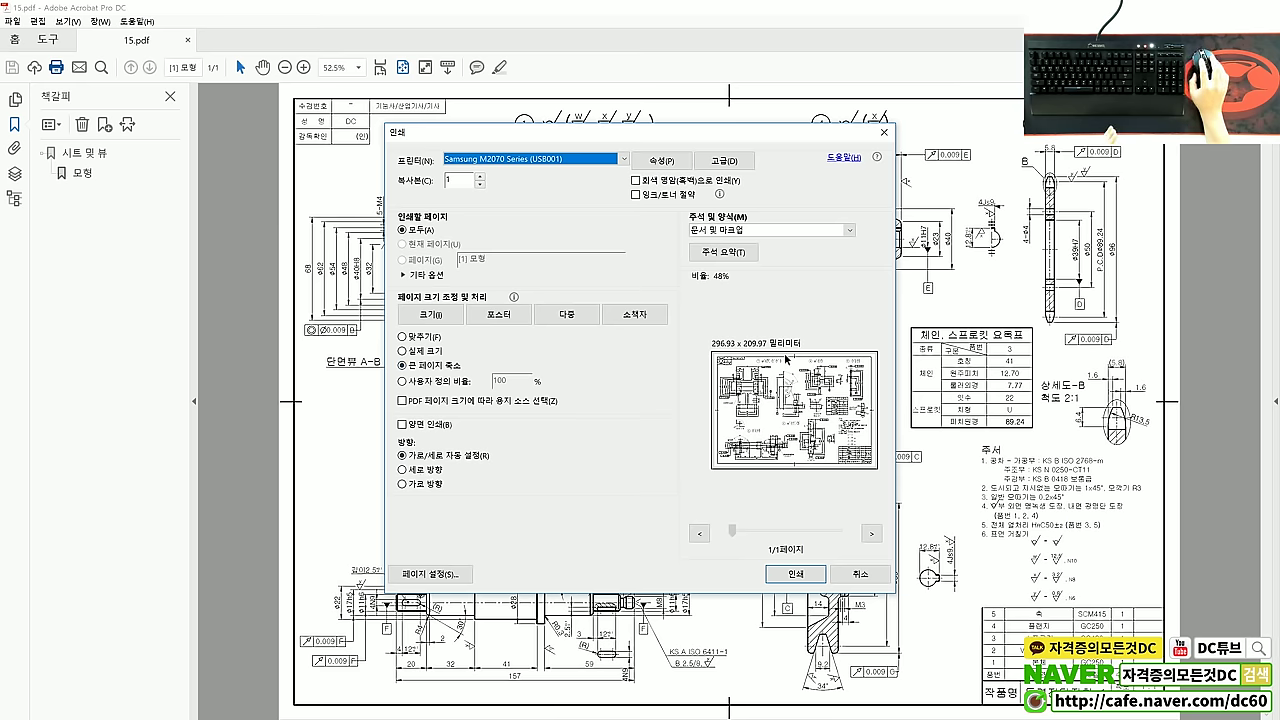
Step: Try printing 15.pdf and dismiss the cannot-print and no-pages-selected errors
{"action": "left_click", "coordinate": [798, 578]}
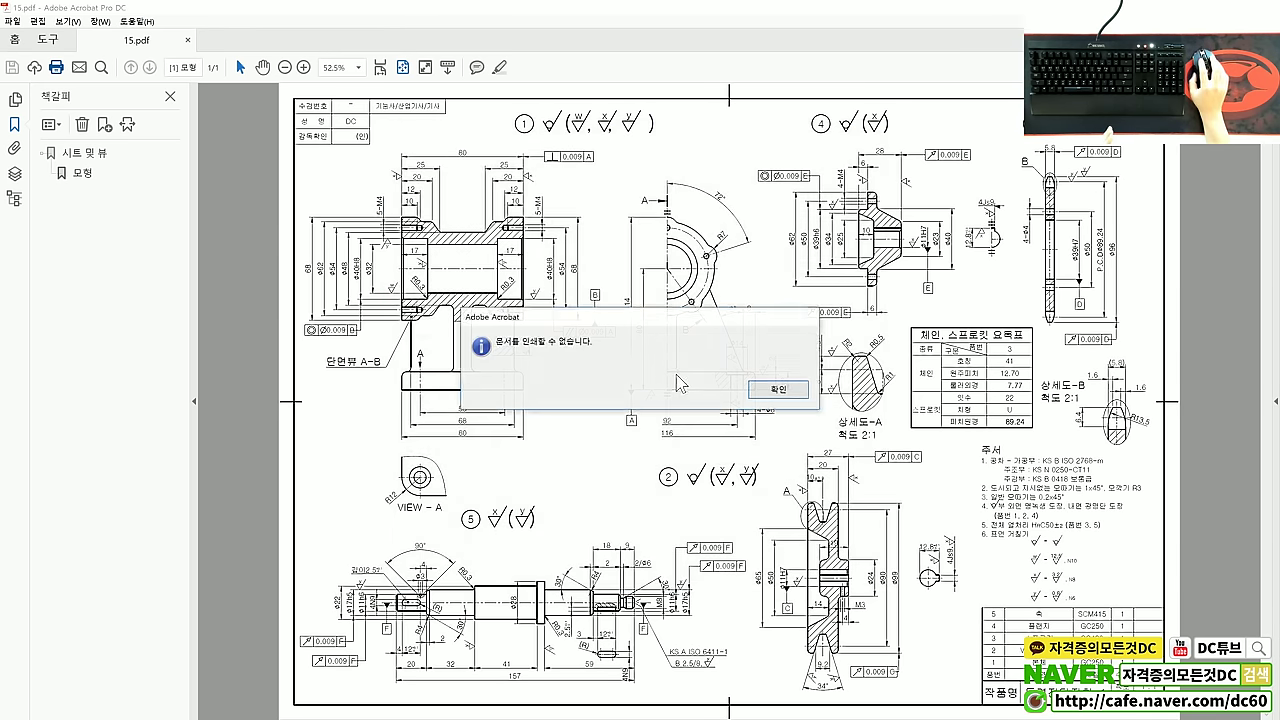
{"action": "left_click", "coordinate": [776, 392]}
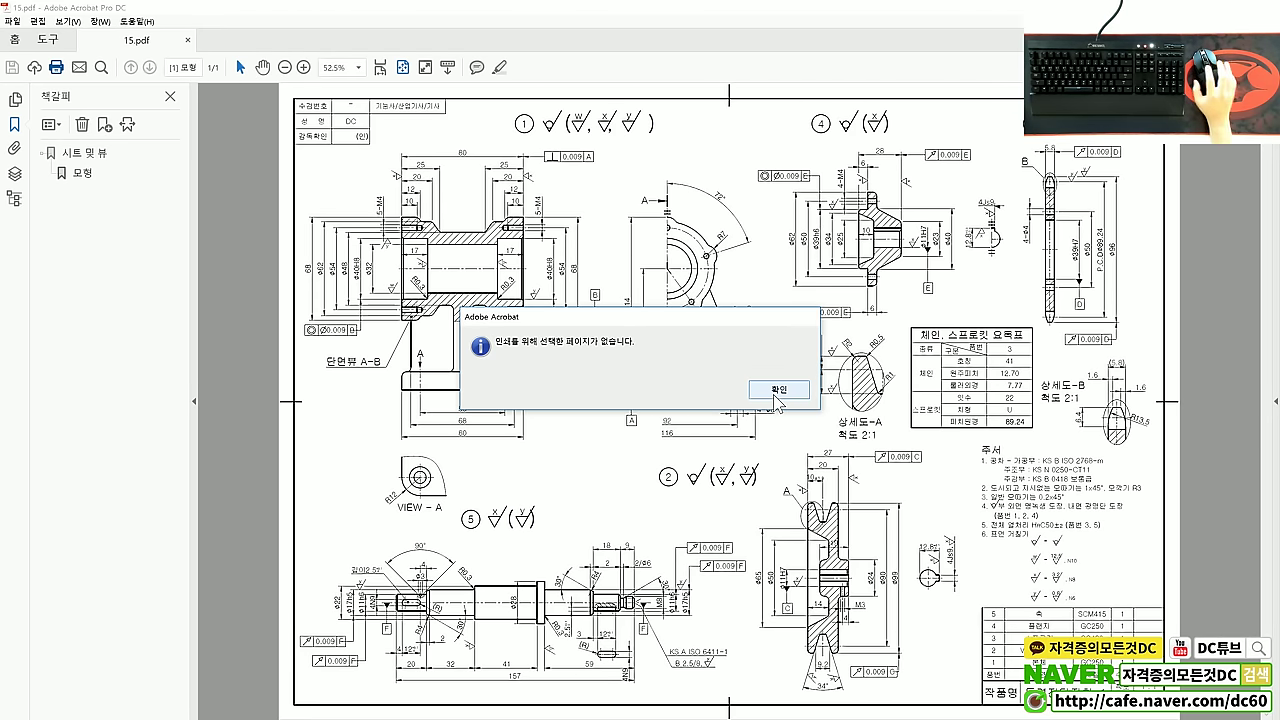
{"action": "left_click", "coordinate": [776, 392]}
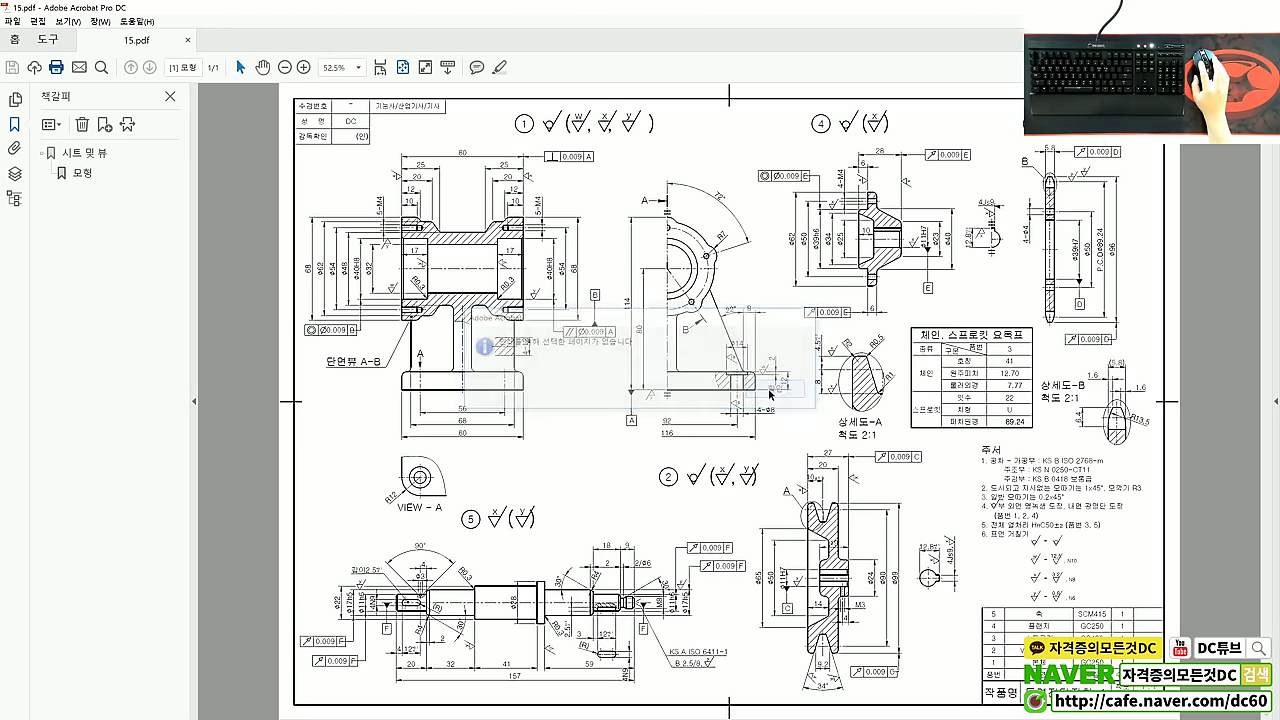
{"action": "left_click", "coordinate": [779, 390]}
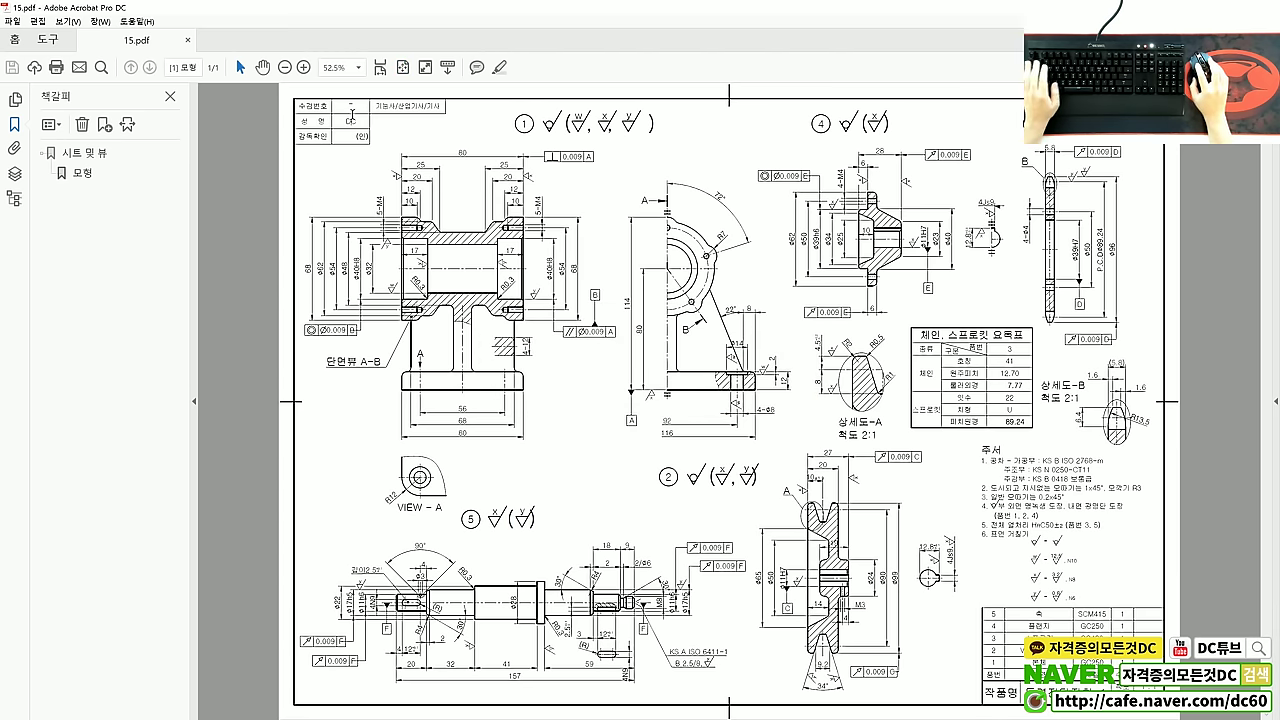
Step: Select the DC and (인) title-block text, then all text in the PDF
{"action": "key", "text": "alt"}
{"action": "double_click", "coordinate": [352, 121]}
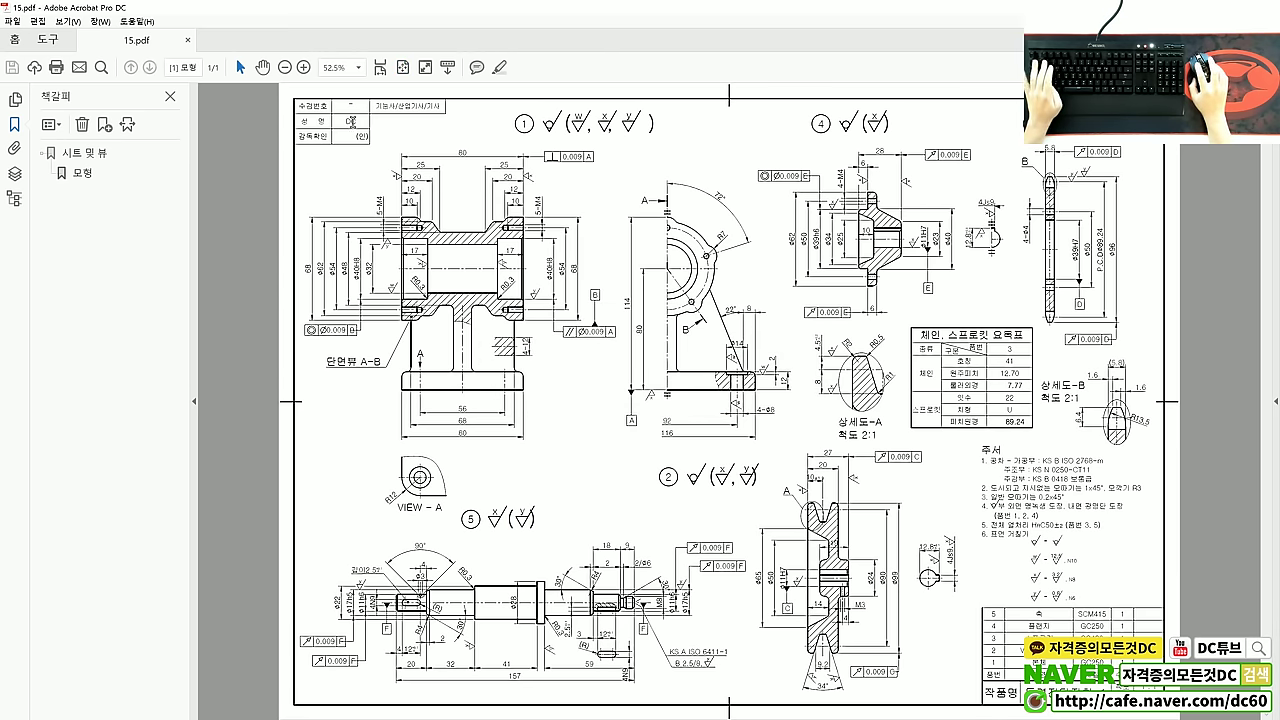
{"action": "left_click", "coordinate": [358, 136]}
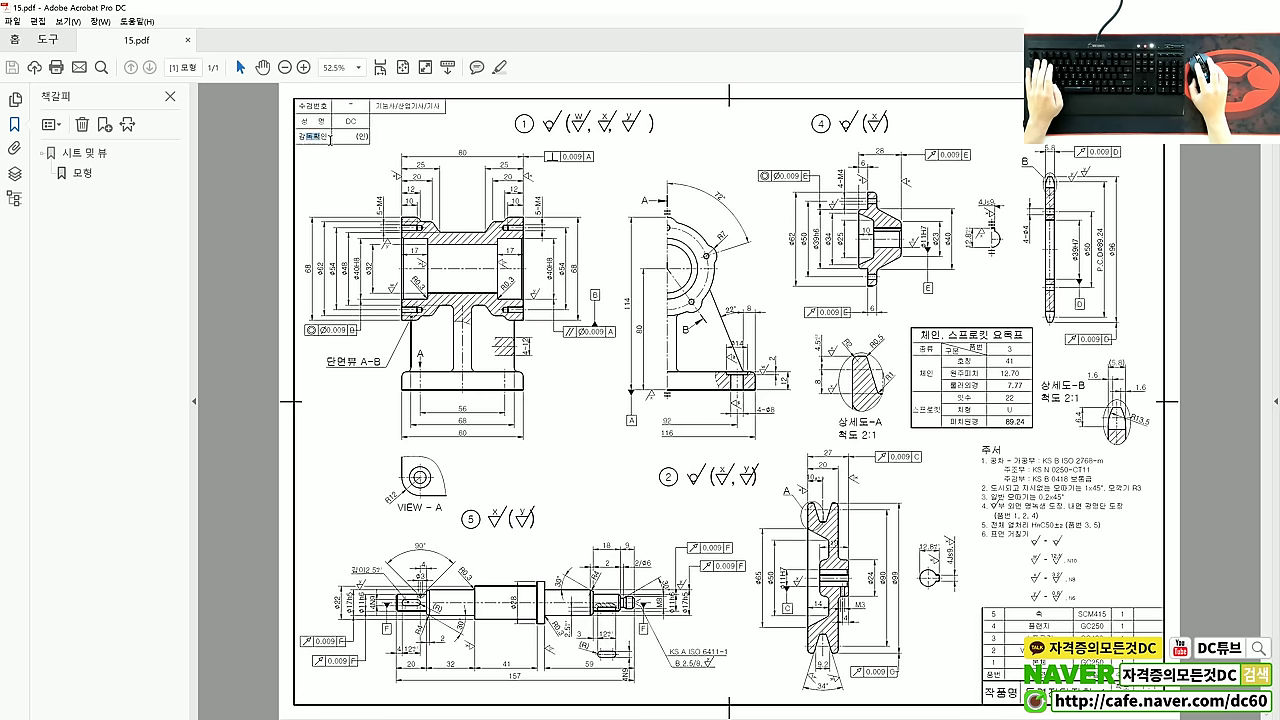
{"action": "double_click", "coordinate": [376, 140]}
{"action": "key", "text": "ctrl+a"}
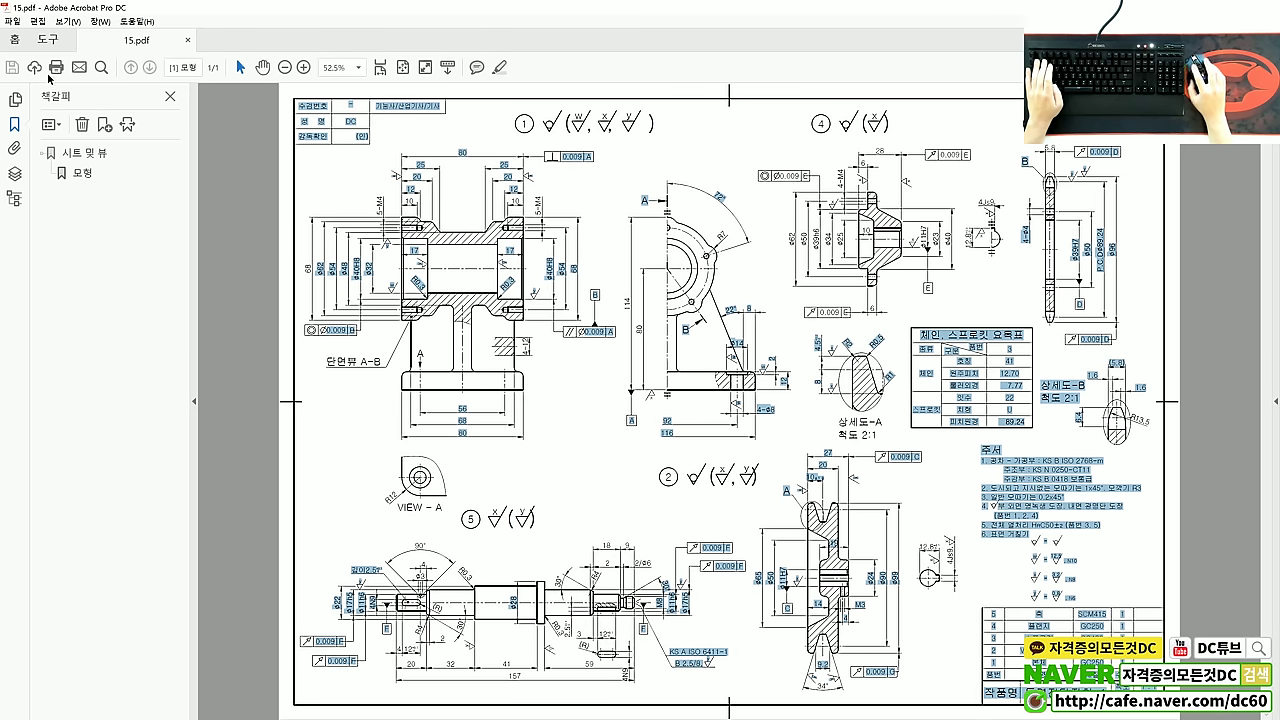
Step: Retry printing 15.pdf and dismiss the resulting Acrobat error messages
{"action": "key", "text": "ctrl+p"}
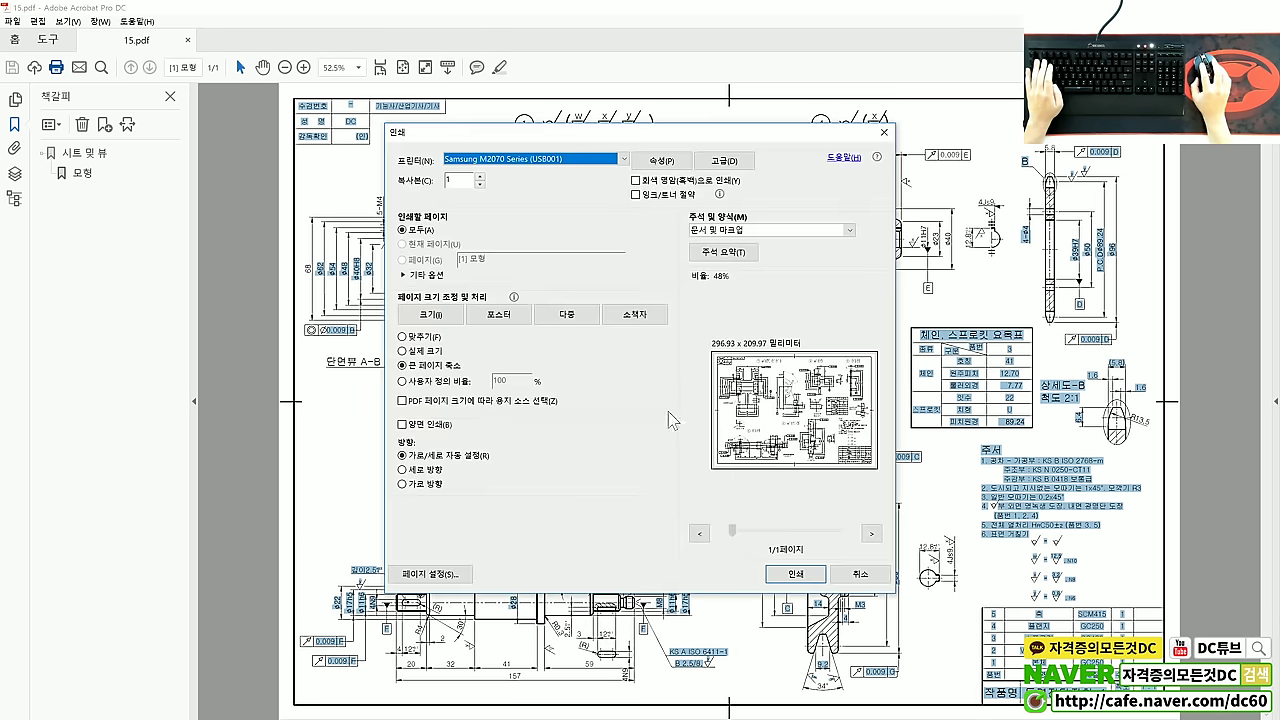
{"action": "left_click", "coordinate": [800, 568]}
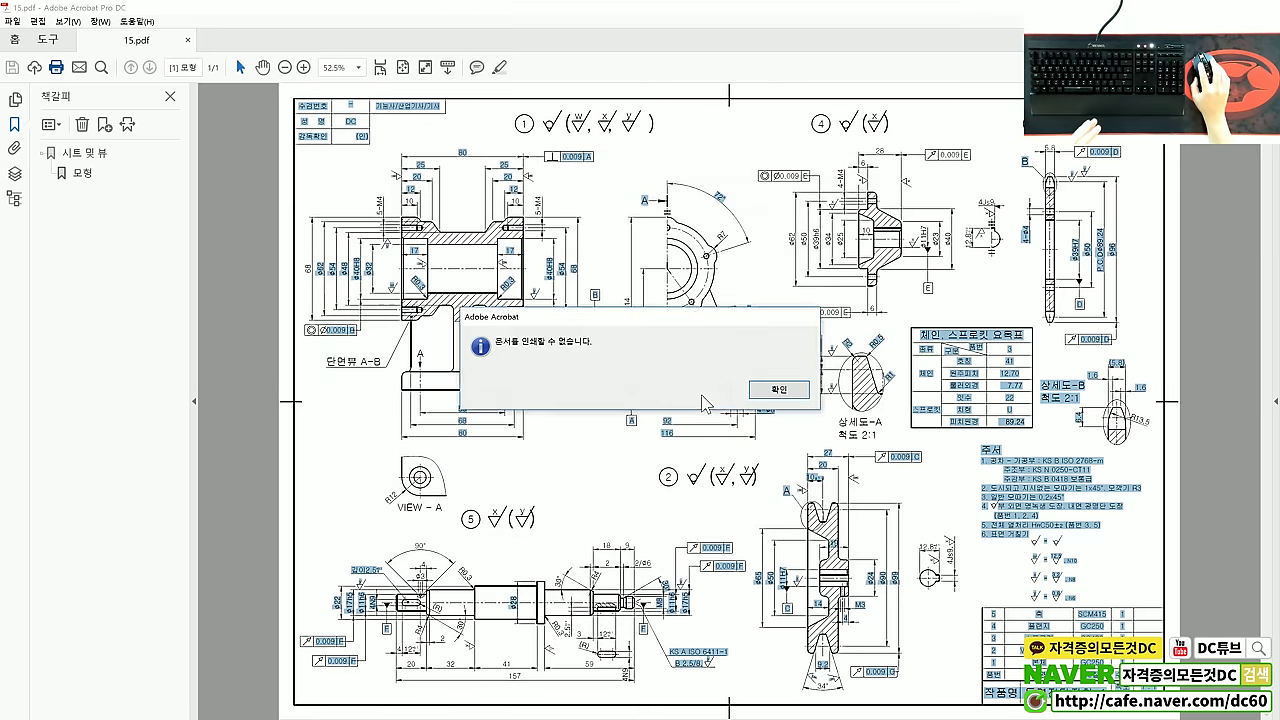
{"action": "left_click", "coordinate": [770, 392]}
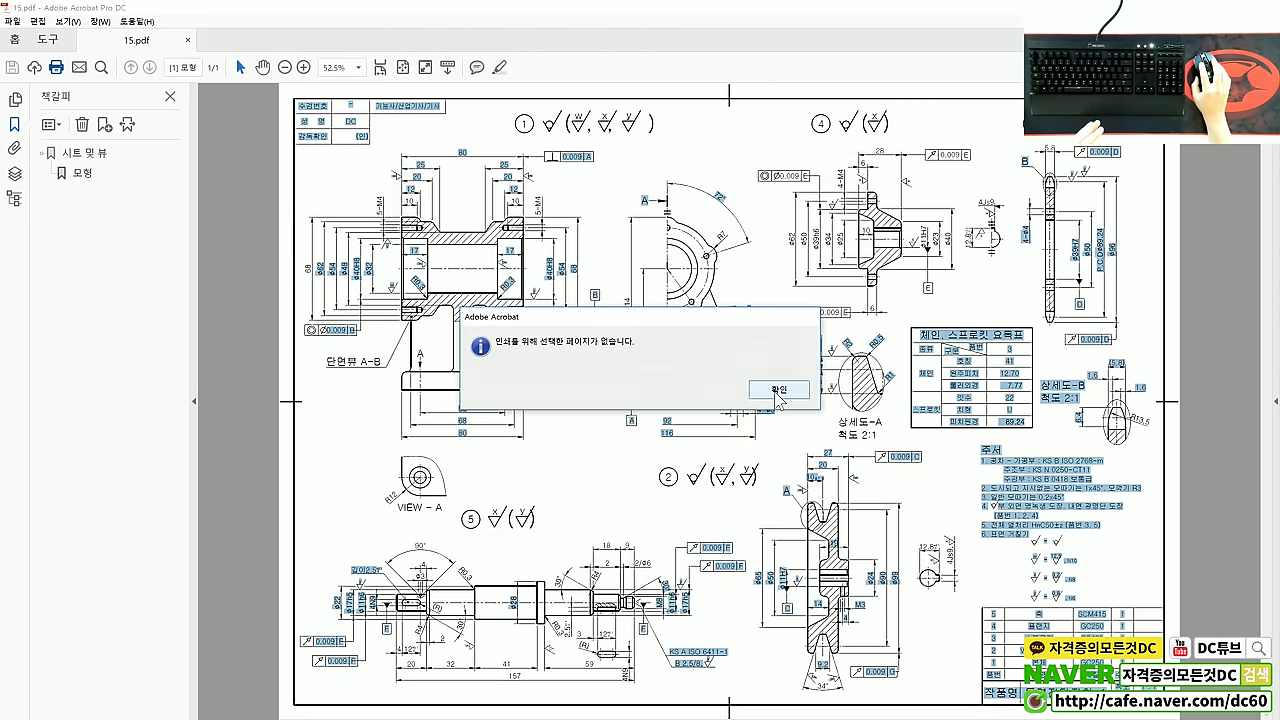
{"action": "left_click", "coordinate": [770, 396]}
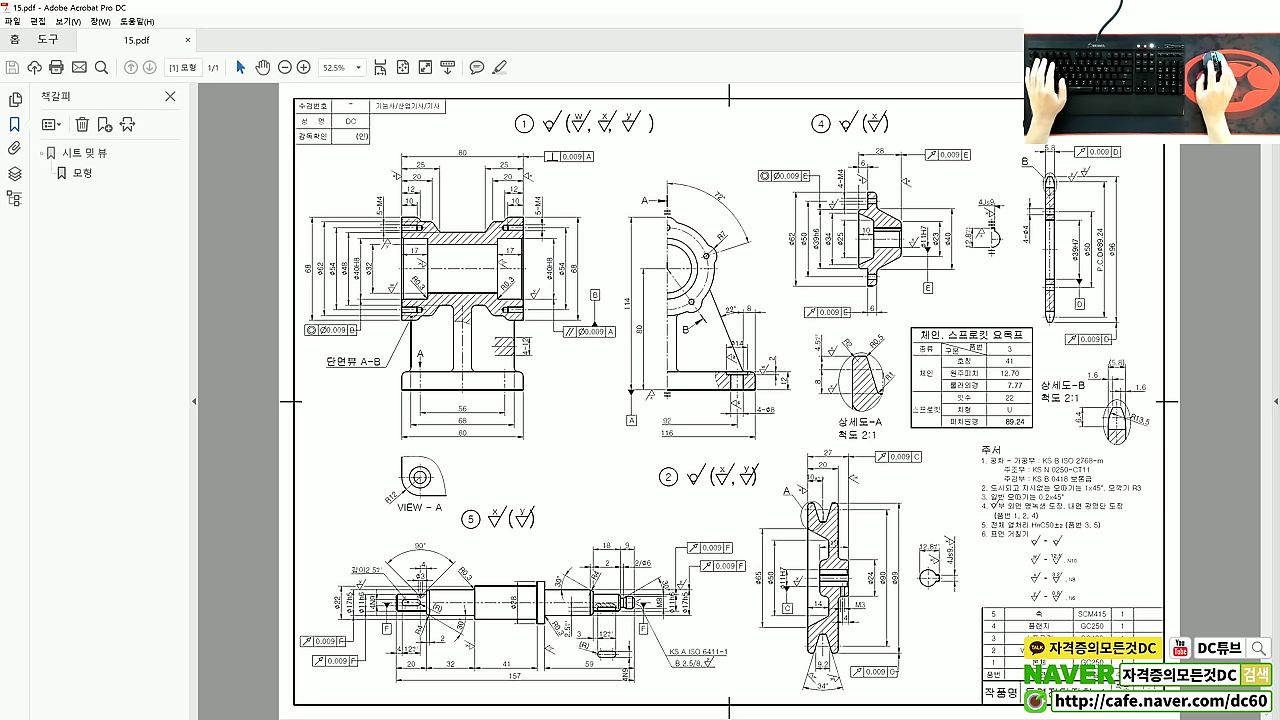
Step: Back in AutoCAD, inspect the Text Style font list and cancel without changes
{"action": "key", "text": "alt+F4"}
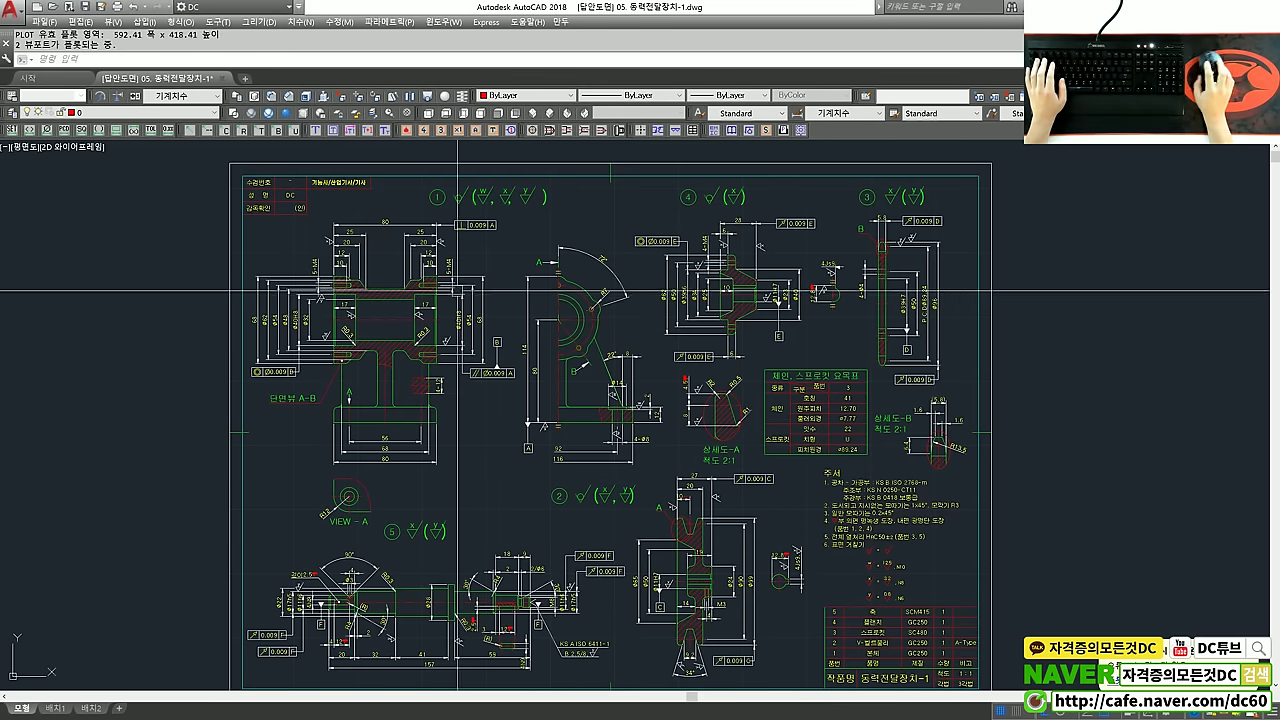
{"action": "left_click", "coordinate": [698, 113]}
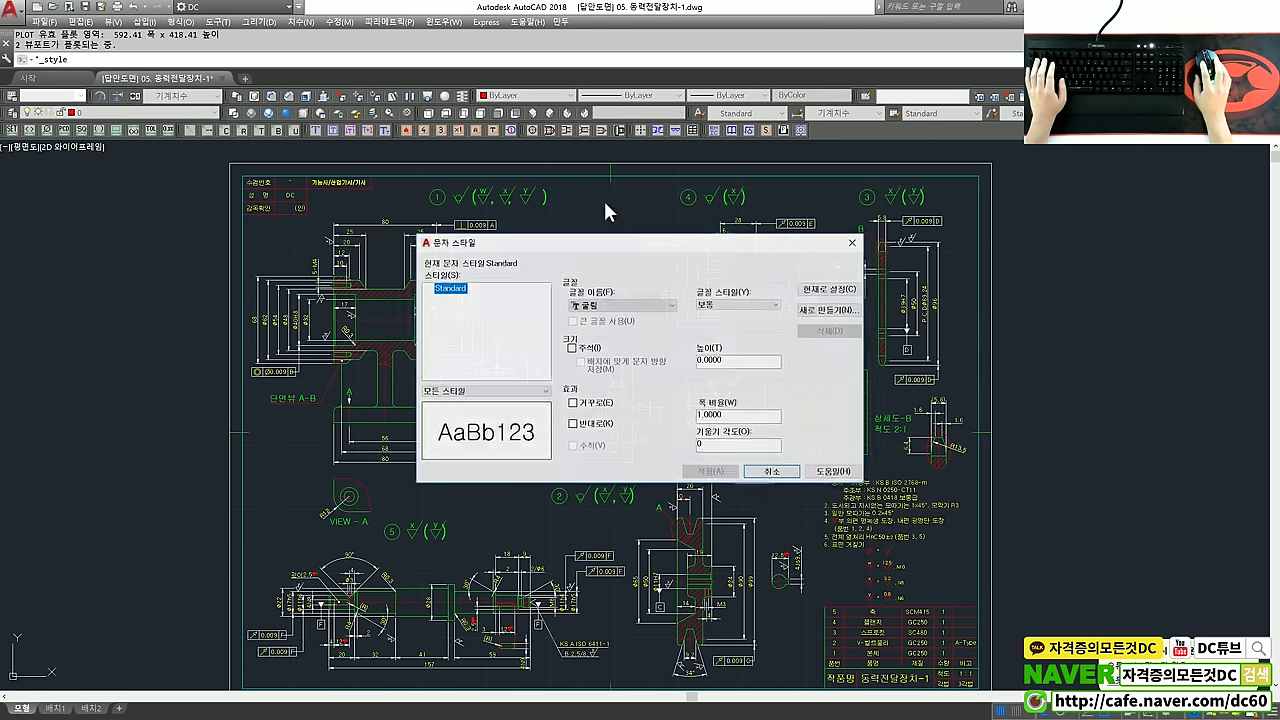
{"action": "left_click", "coordinate": [600, 306]}
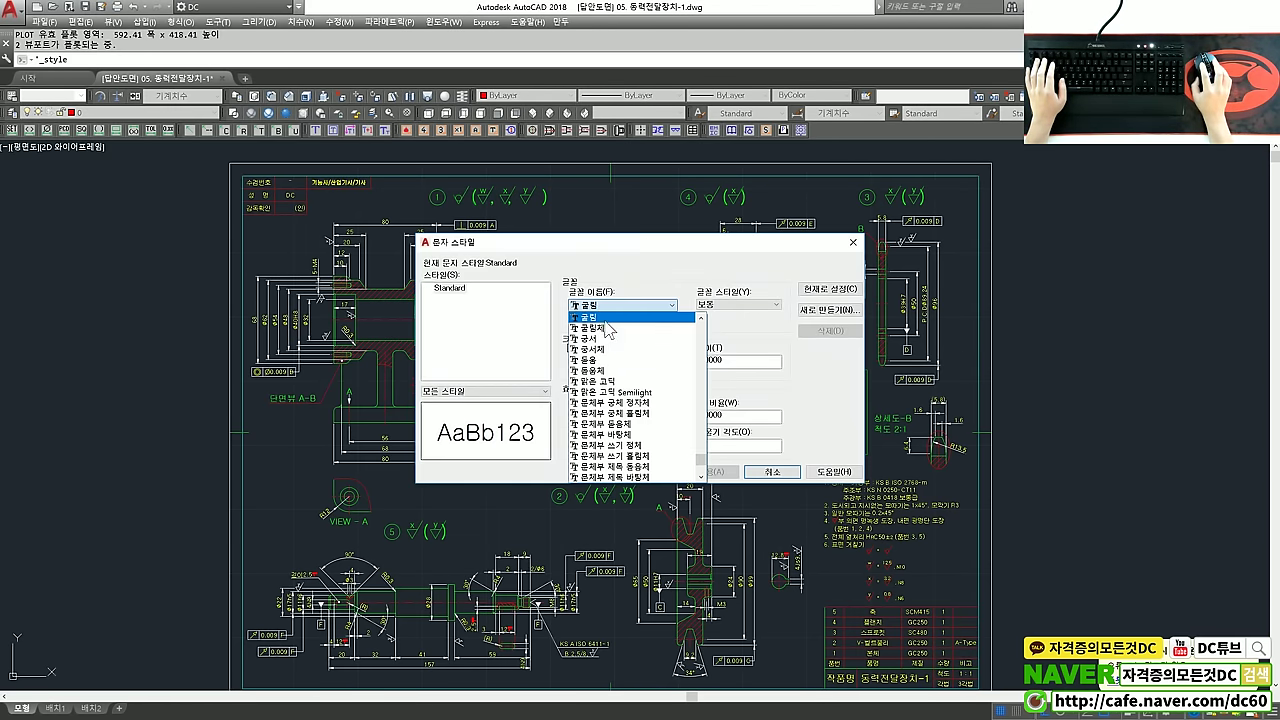
{"action": "scroll", "coordinate": [632, 368], "scroll_direction": "up", "scroll_amount": 2}
{"action": "scroll", "coordinate": [632, 368], "scroll_direction": "up", "scroll_amount": 3}
{"action": "scroll", "coordinate": [632, 368], "scroll_direction": "up", "scroll_amount": 3}
{"action": "scroll", "coordinate": [632, 368], "scroll_direction": "up", "scroll_amount": 3}
{"action": "left_click", "coordinate": [853, 242]}
{"action": "left_click", "coordinate": [853, 242]}
Step: Undo the recent view changes and dismiss the reopened Text Style dialog
{"action": "key", "text": "ctrl+z"}
{"action": "key", "text": "ctrl+z"}
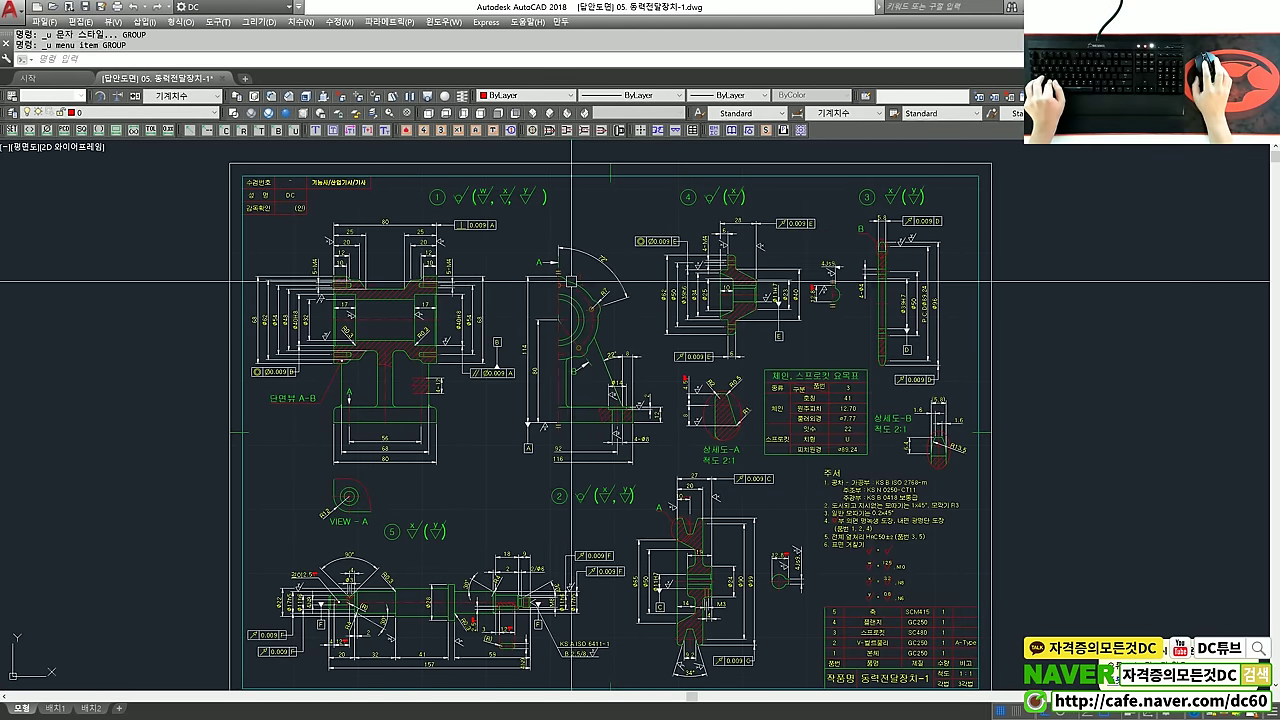
{"action": "key", "text": "ctrl+z"}
{"action": "key", "text": "ctrl+z"}
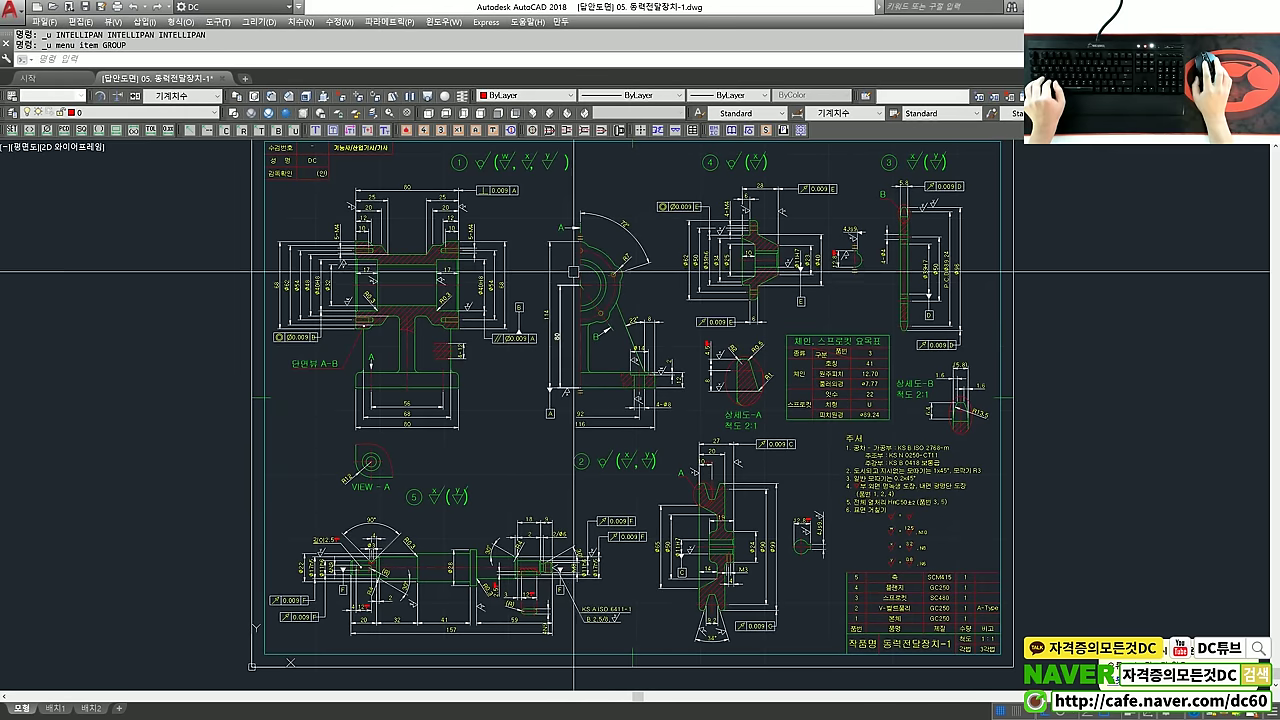
{"action": "middle_click_drag", "start_coordinate": [572, 270], "coordinate": [566, 314]}
{"action": "left_click", "coordinate": [701, 113]}
{"action": "key", "text": "Escape"}
{"action": "key", "text": "ctrl+z"}
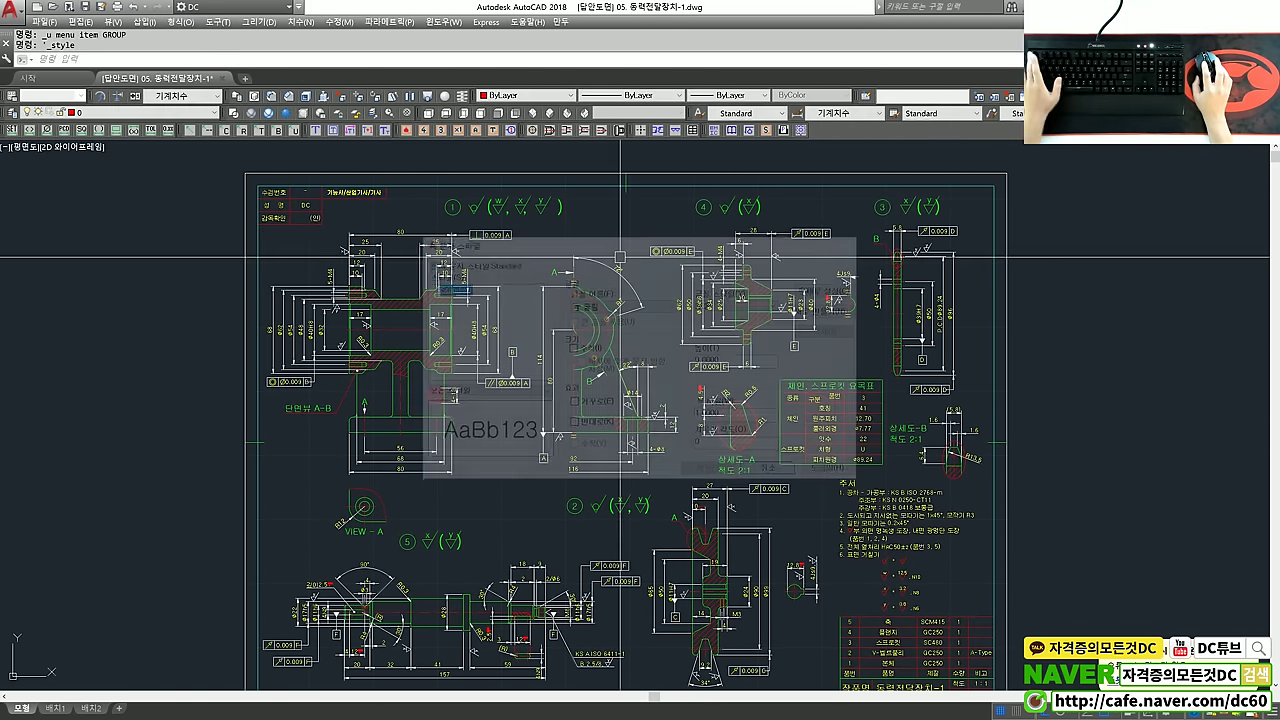
{"action": "key", "text": "ctrl+z"}
{"action": "key", "text": "ctrl+z"}
{"action": "key", "text": "ctrl+z"}
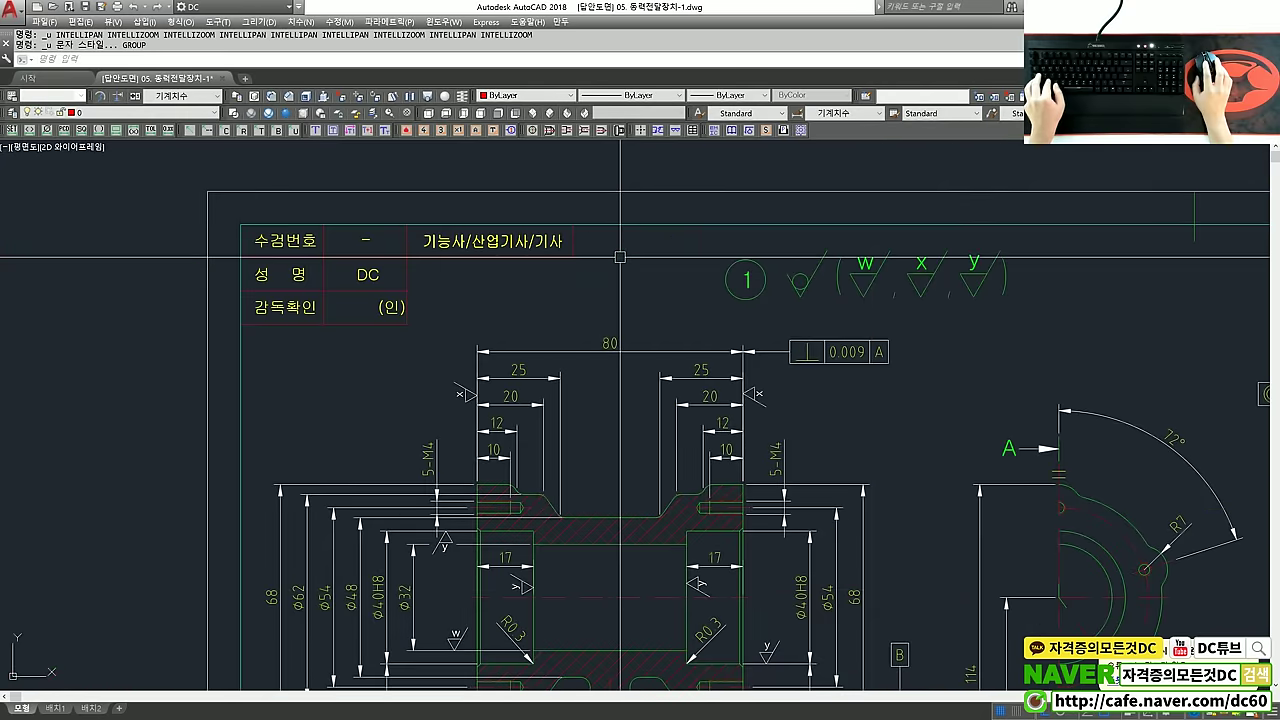
Step: Open the Plot dialog with P, set to DWG To PDF.pc3 on ISO A2 paper
{"action": "left_click", "coordinate": [777, 298]}
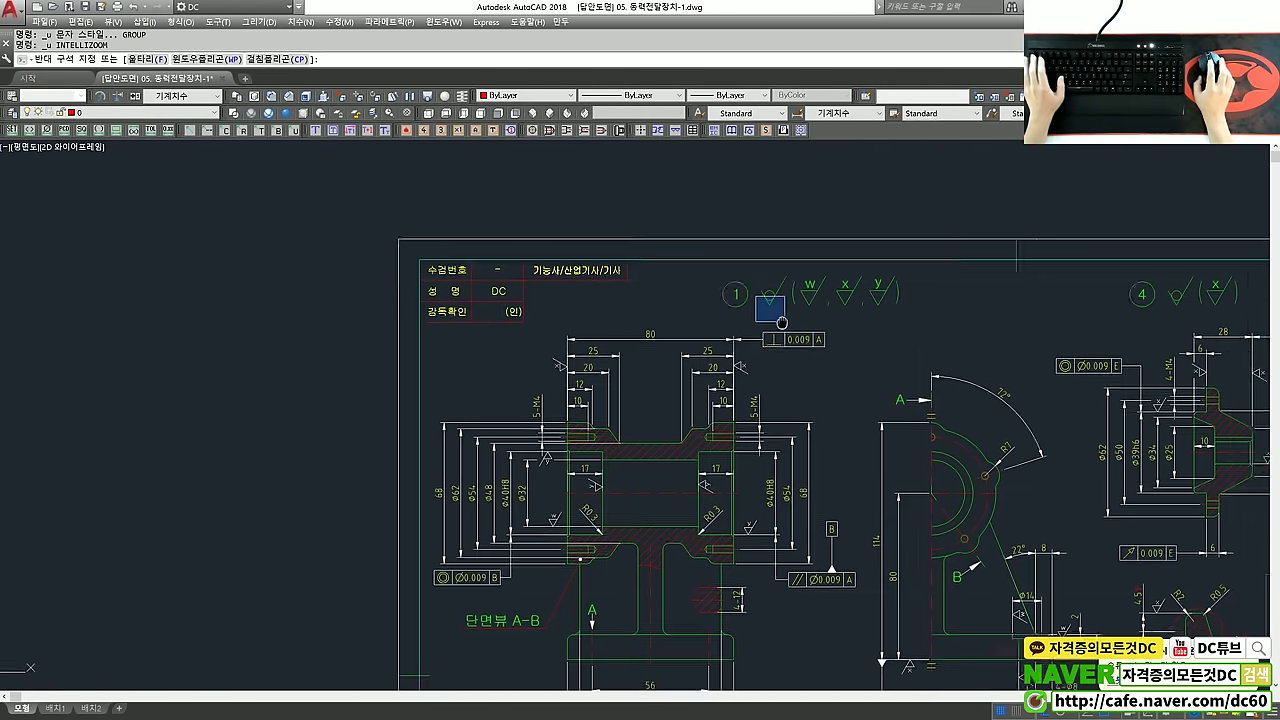
{"action": "scroll", "coordinate": [777, 298], "scroll_direction": "down", "scroll_amount": 3}
{"action": "key", "text": "Escape"}
{"action": "key", "text": "Escape"}
{"action": "middle_click_drag", "start_coordinate": [666, 300], "coordinate": [663, 298]}
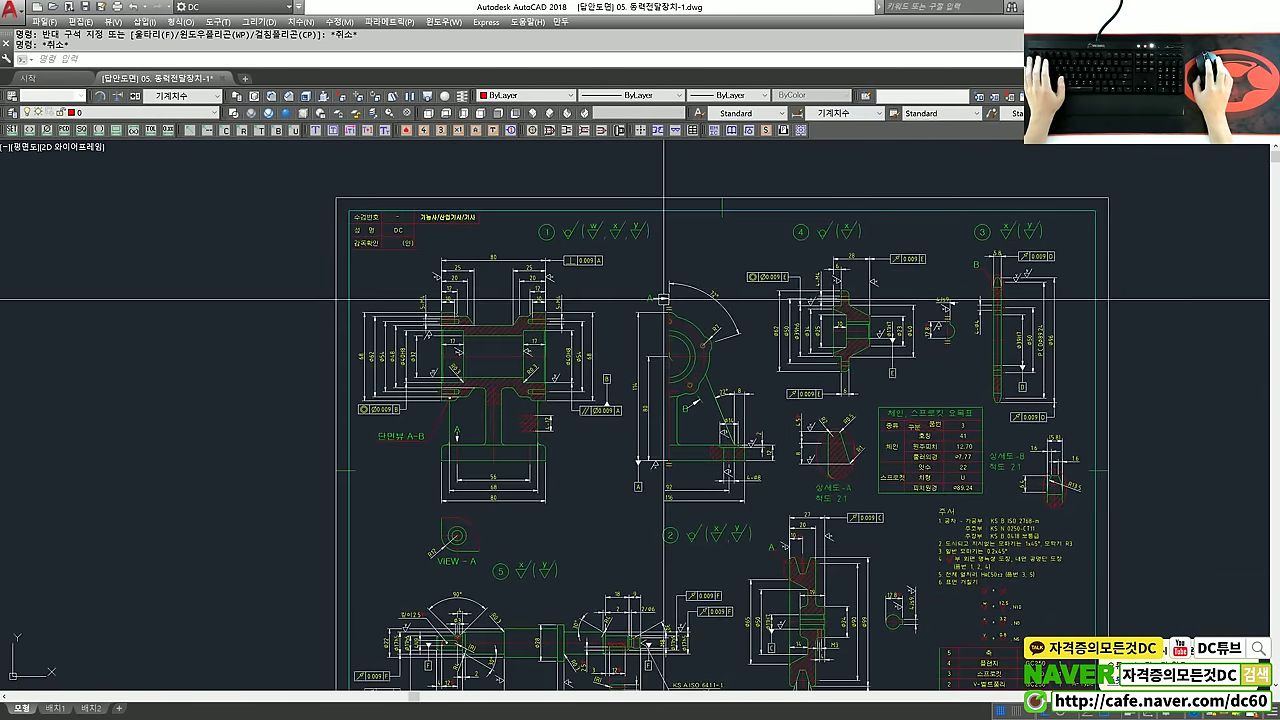
{"action": "type", "text": "p"}
{"action": "key", "text": "Return"}
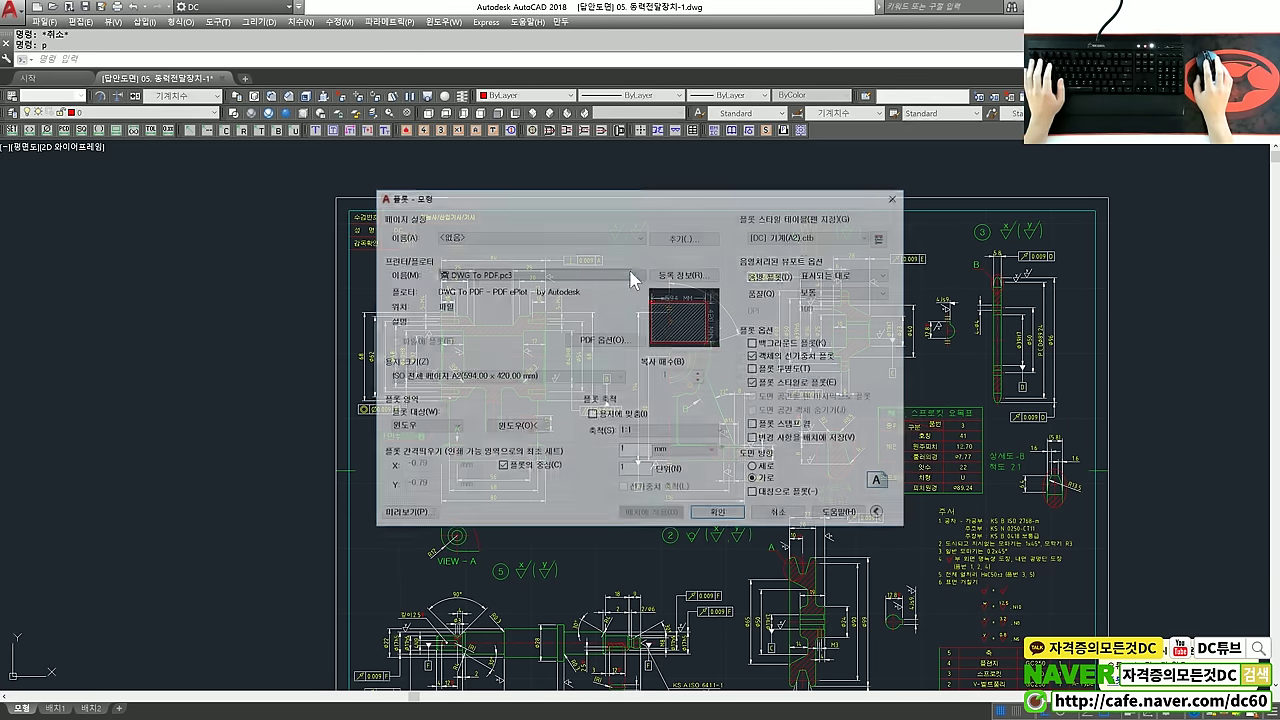
Step: Plot the drawing to PDF with file name 17, then close the PDF and Acrobat
{"action": "left_click", "coordinate": [716, 517]}
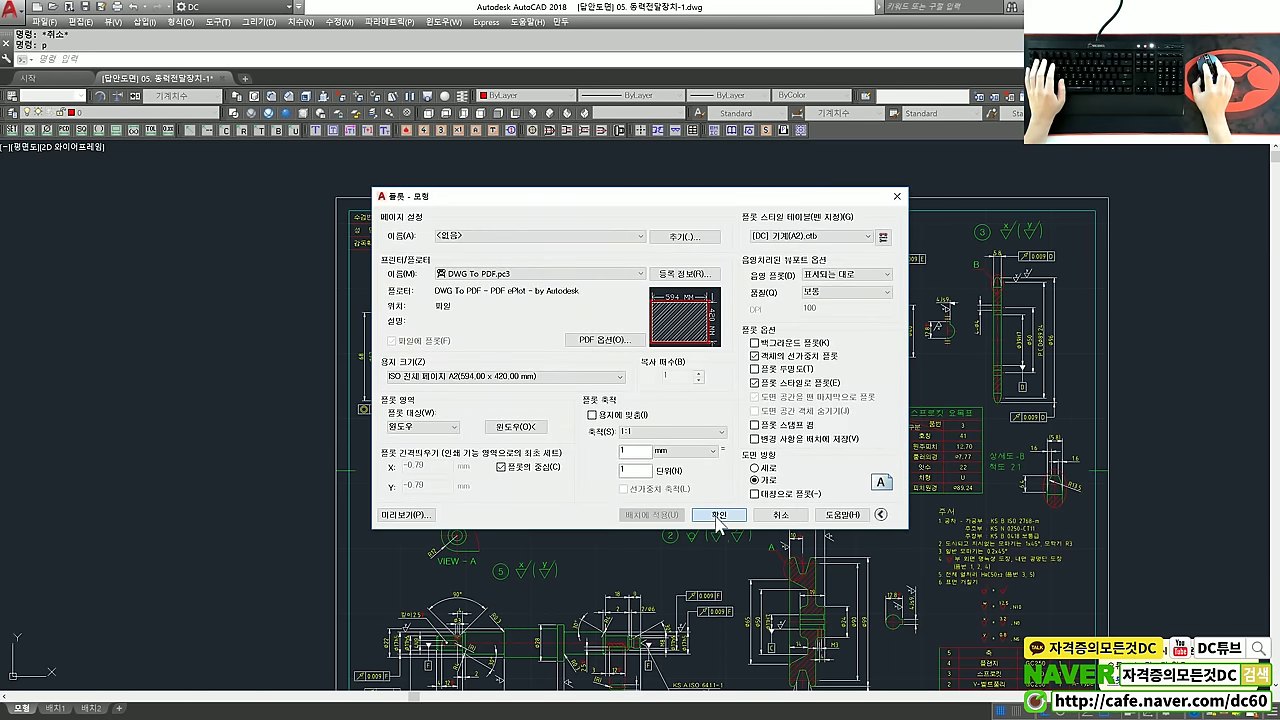
{"action": "type", "text": "17"}
{"action": "key", "text": "Return"}
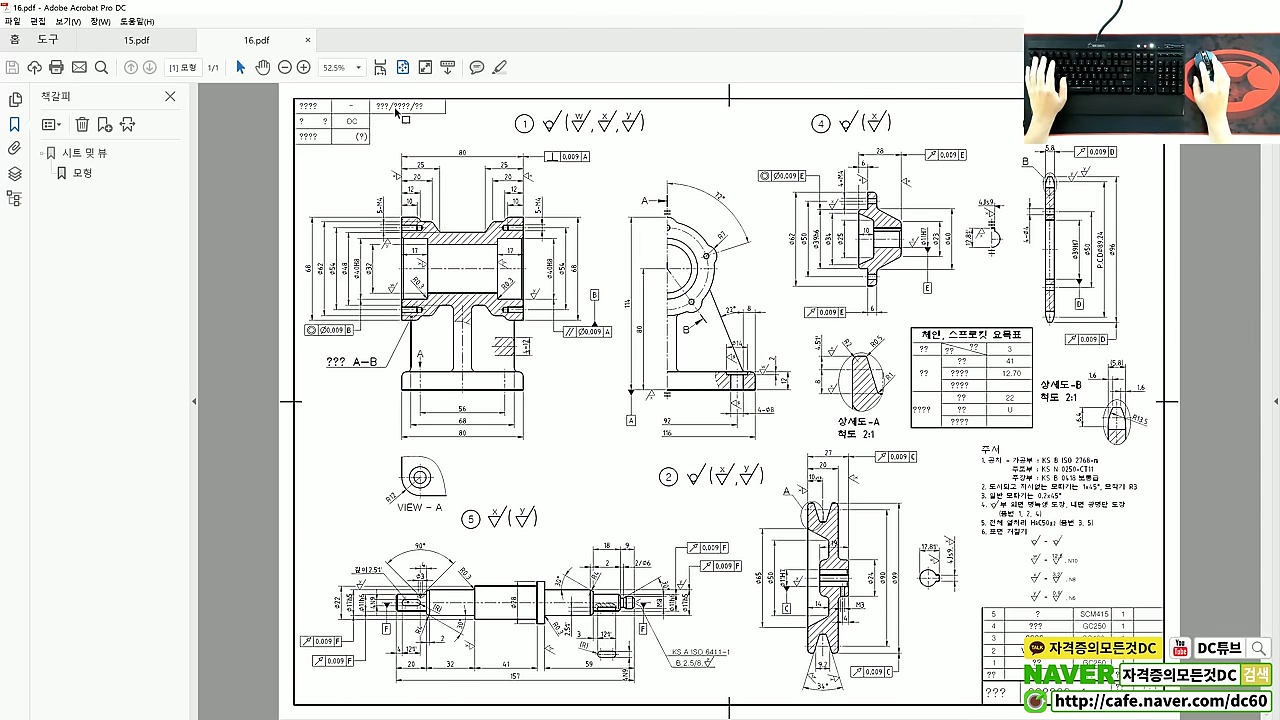
{"action": "left_click", "coordinate": [307, 40]}
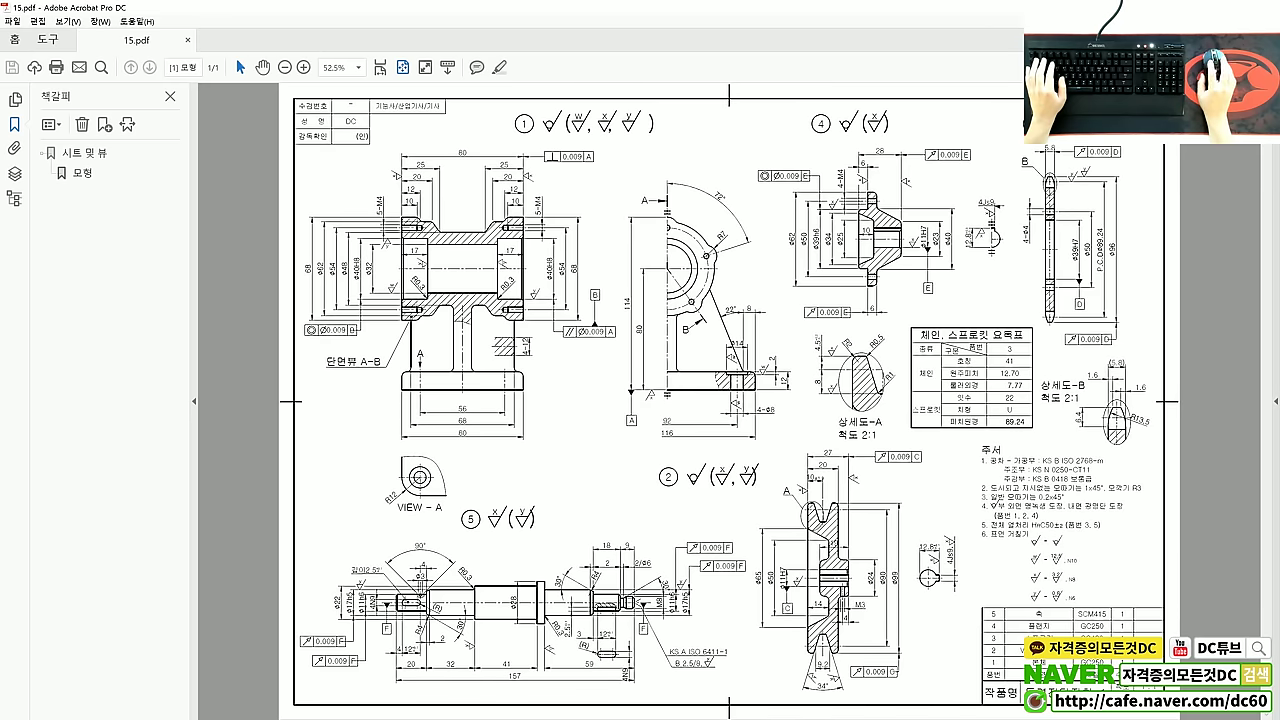
{"action": "key", "text": "alt+F4"}
Step: Start EXPLODE with X and window-select every object in the drawing
{"action": "scroll", "coordinate": [709, 520], "scroll_direction": "down", "scroll_amount": 3}
{"action": "type", "text": "x"}
{"action": "key", "text": "Return"}
{"action": "left_click_drag", "start_coordinate": [872, 624], "coordinate": [268, 240]}
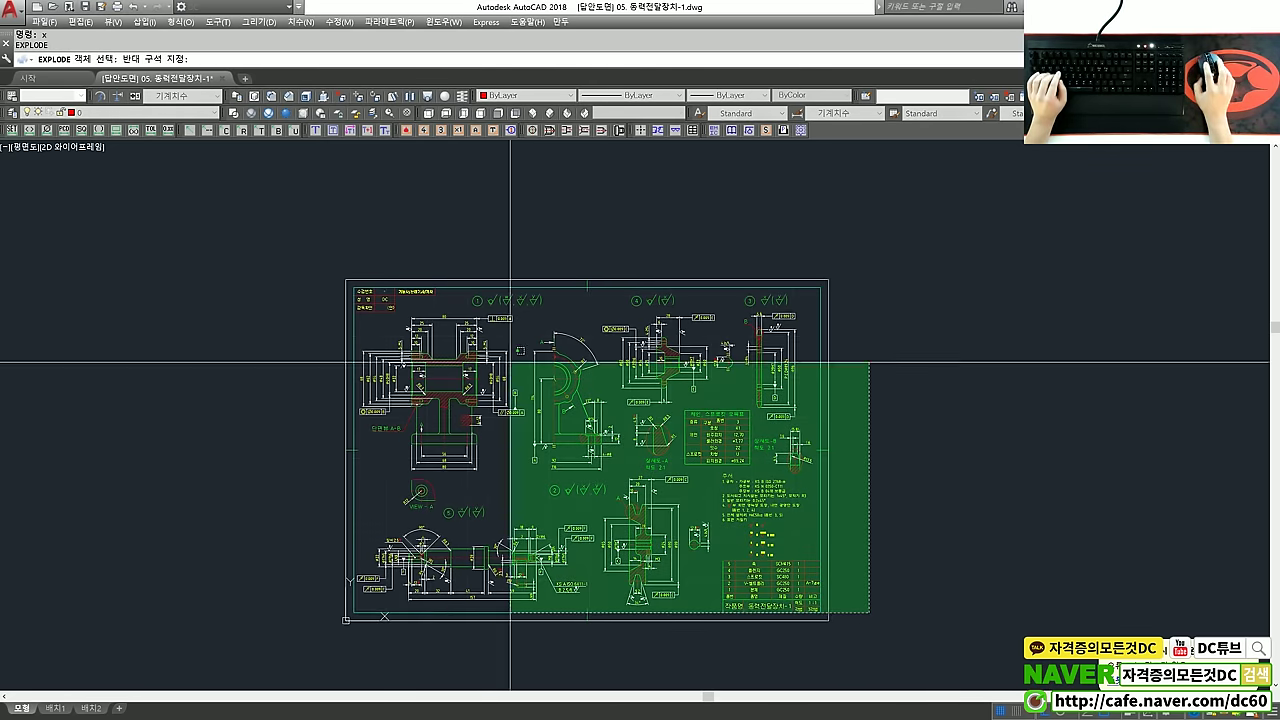
Step: Select the 기능사/산업기사/기사 title text and cancel its edit
{"action": "scroll", "coordinate": [397, 299], "scroll_direction": "up", "scroll_amount": 3}
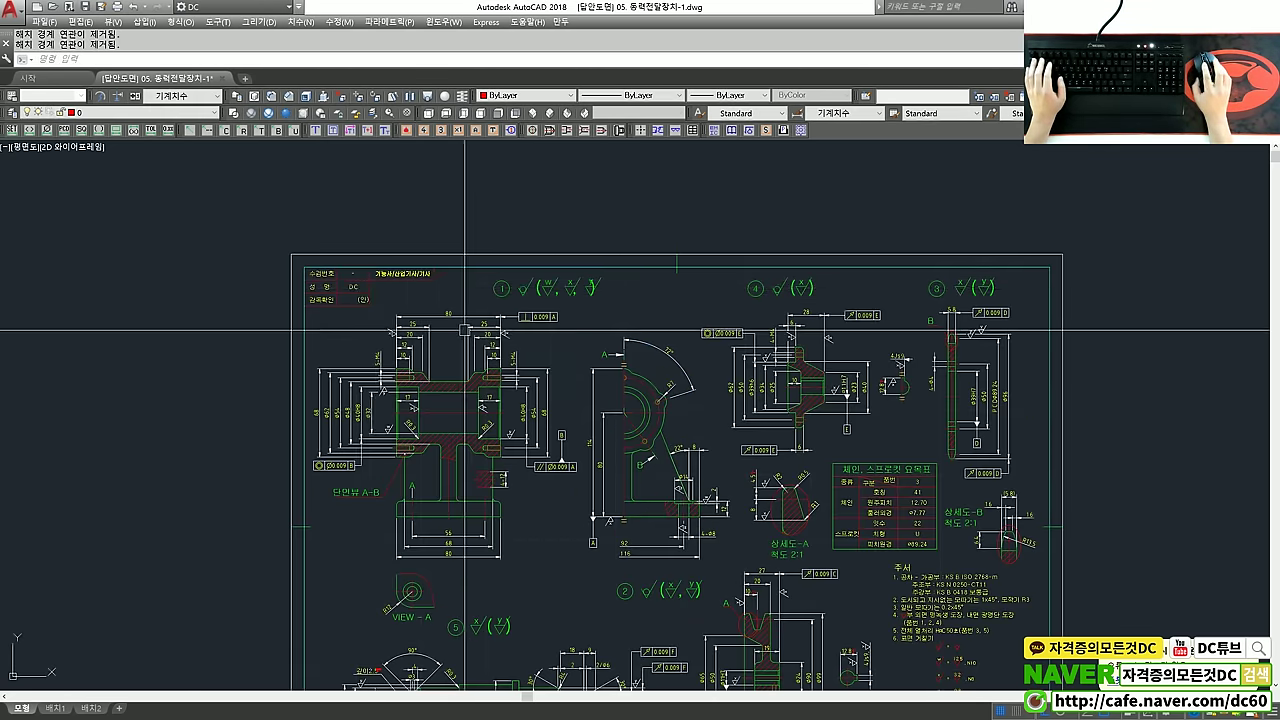
{"action": "scroll", "coordinate": [397, 299], "scroll_direction": "up", "scroll_amount": 5}
{"action": "key", "text": "Escape"}
{"action": "left_click", "coordinate": [428, 251]}
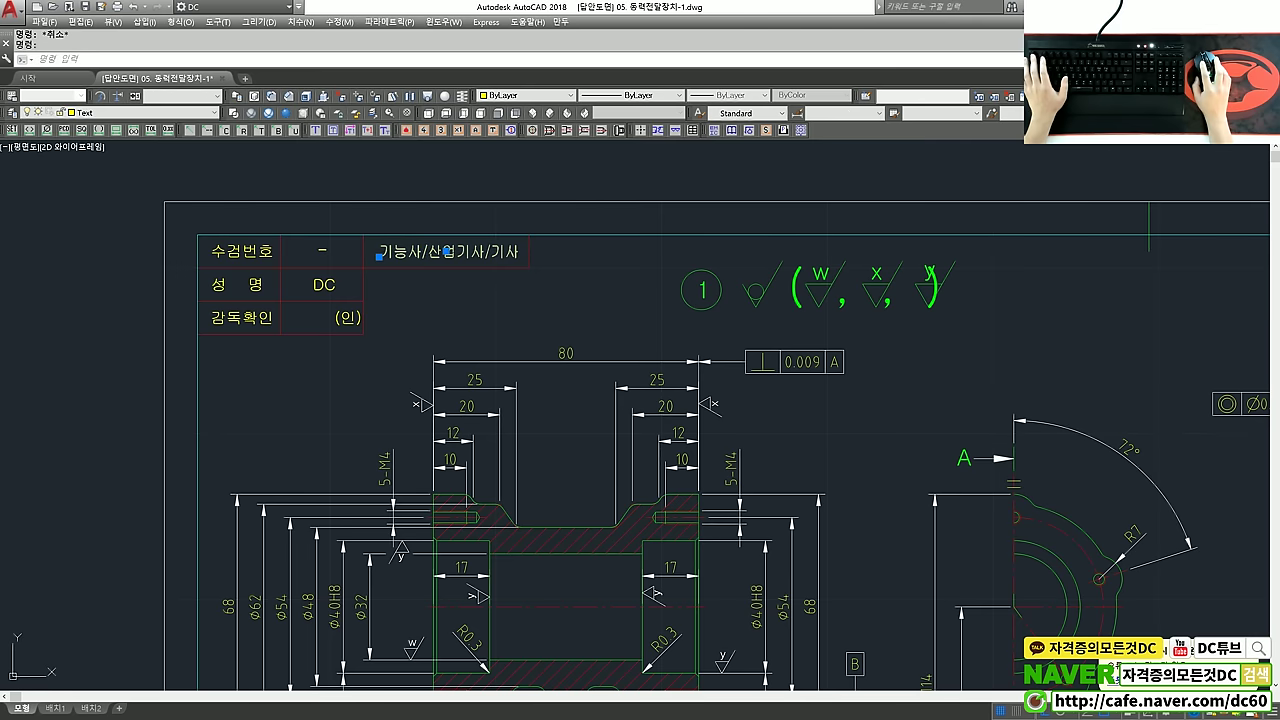
{"action": "double_click", "coordinate": [455, 254]}
{"action": "key", "text": "Escape"}
Step: Plot the drawing again to PDF, saving over 16.pdf
{"action": "scroll", "coordinate": [398, 298], "scroll_direction": "down", "scroll_amount": 2}
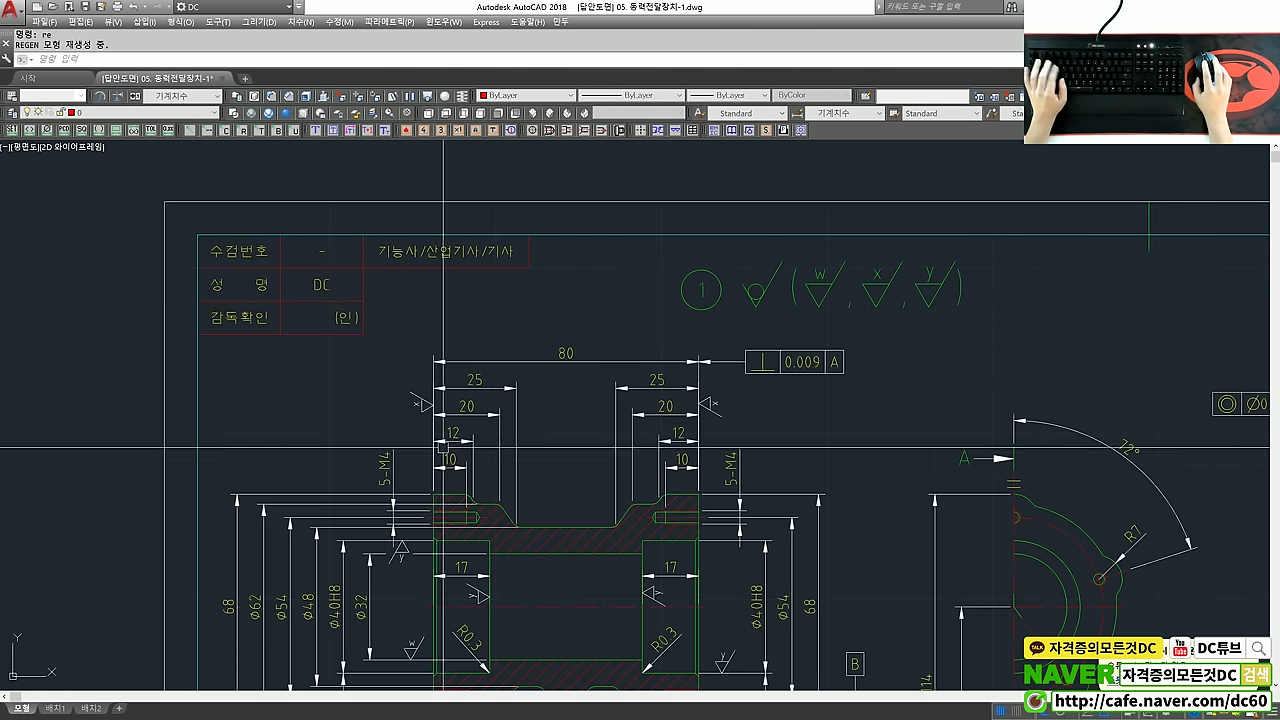
{"action": "scroll", "coordinate": [443, 280], "scroll_direction": "down", "scroll_amount": 5}
{"action": "scroll", "coordinate": [440, 272], "scroll_direction": "down", "scroll_amount": 3}
{"action": "scroll", "coordinate": [430, 423], "scroll_direction": "down", "scroll_amount": 1}
{"action": "type", "text": "p"}
{"action": "key", "text": "Return"}
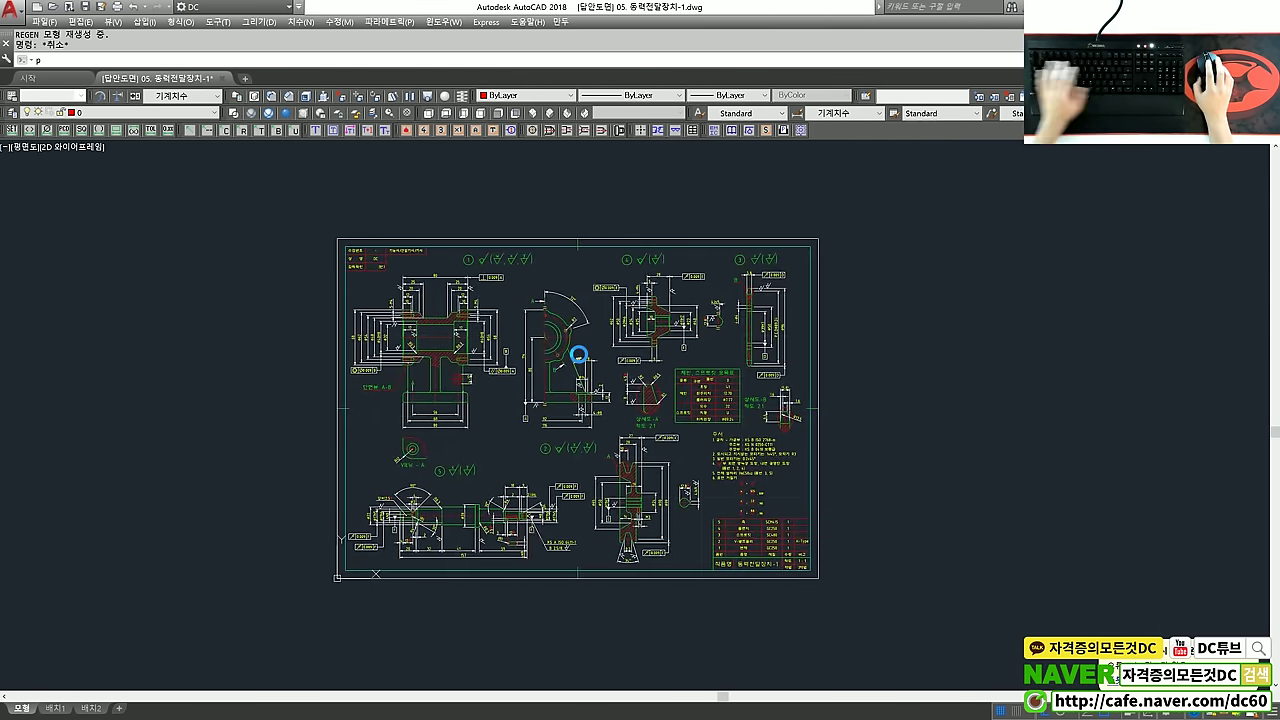
{"action": "left_click", "coordinate": [700, 515]}
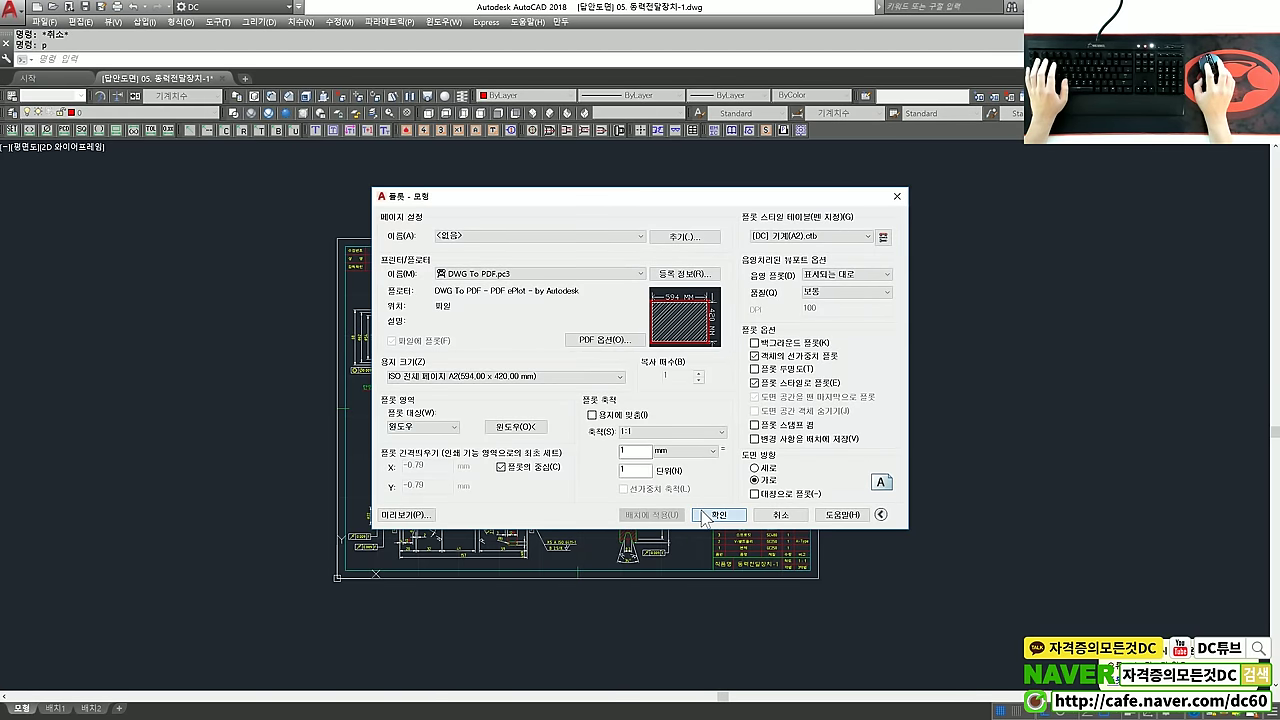
{"action": "left_click", "coordinate": [555, 407]}
{"action": "left_click", "coordinate": [812, 491]}
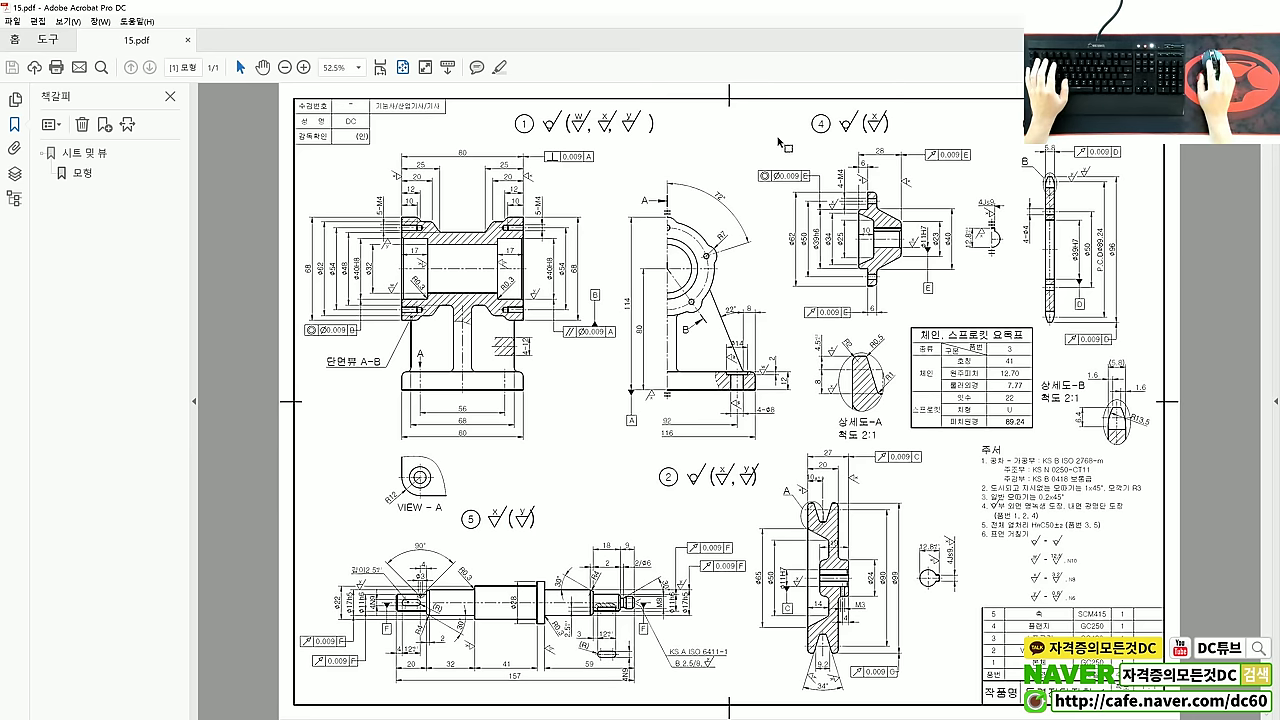
Step: Close 15.pdf and confirm overwriting 16.pdf with the new plot
{"action": "key", "text": "ctrl+w"}
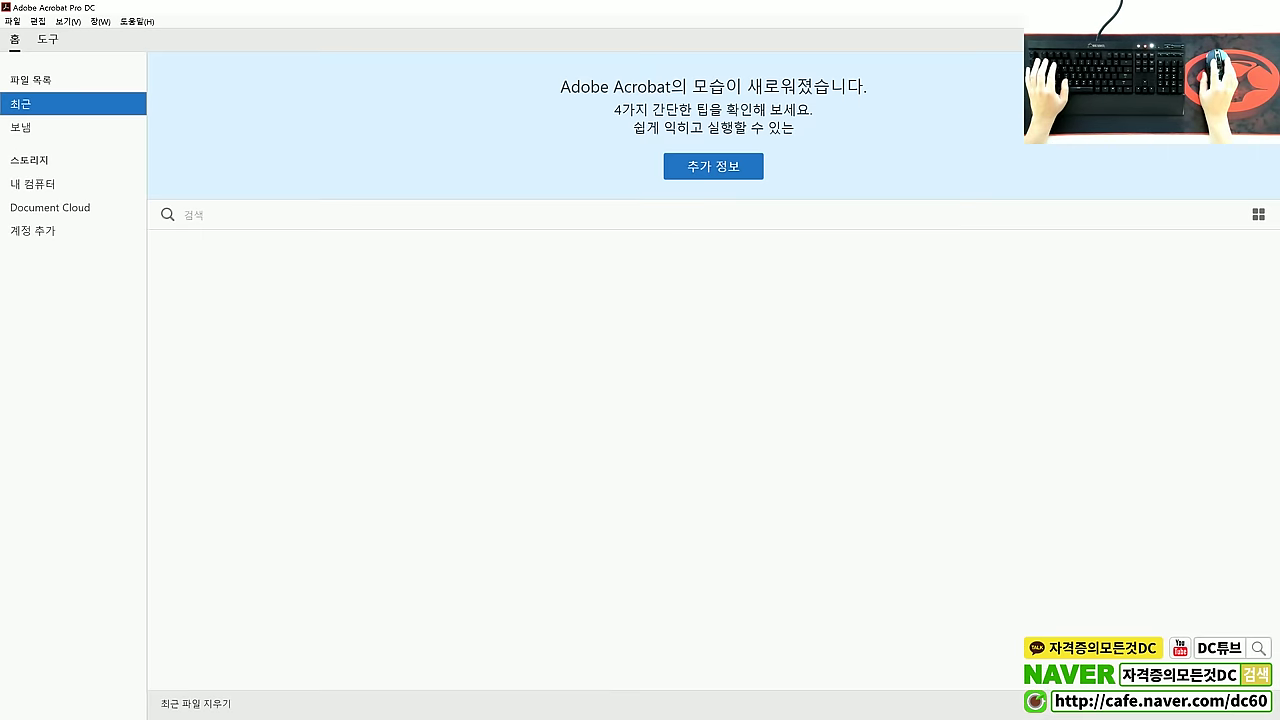
{"action": "key", "text": "alt+F4"}
{"action": "left_click", "coordinate": [664, 377]}
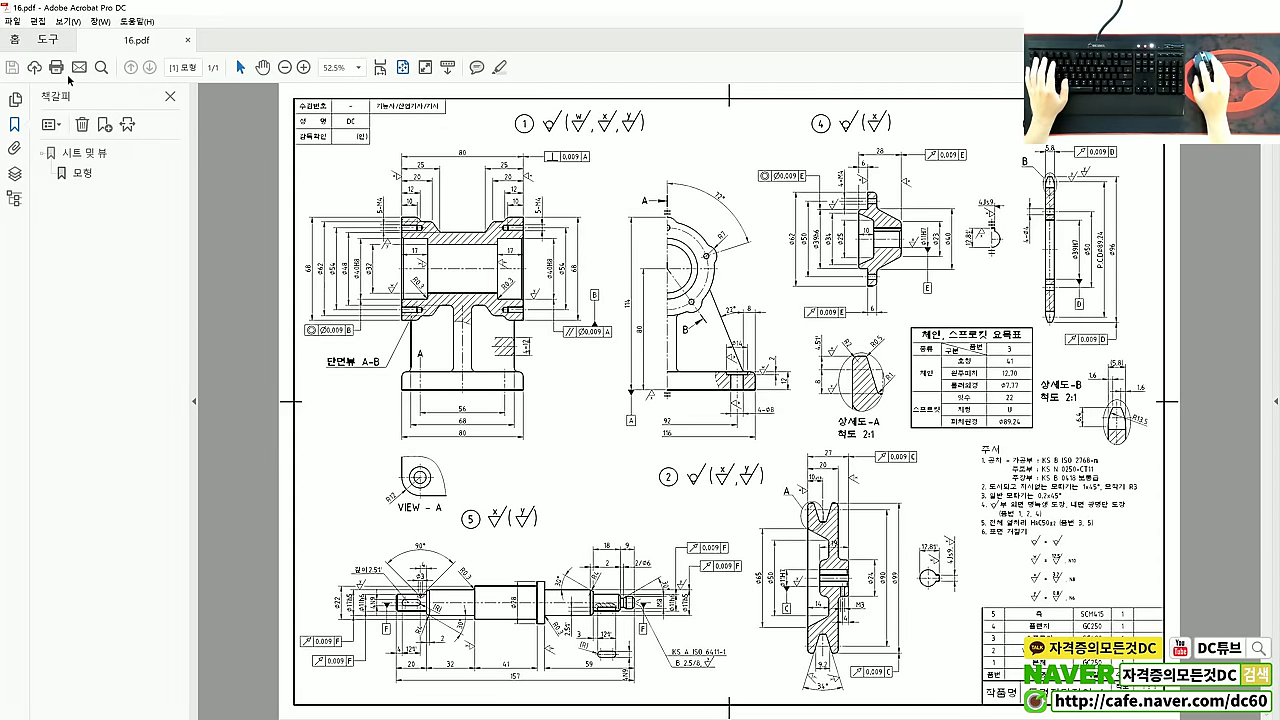
Step: Print the Korean-legible 16.pdf to the Samsung M2070, then return to AutoCAD
{"action": "key", "text": "ctrl+p"}
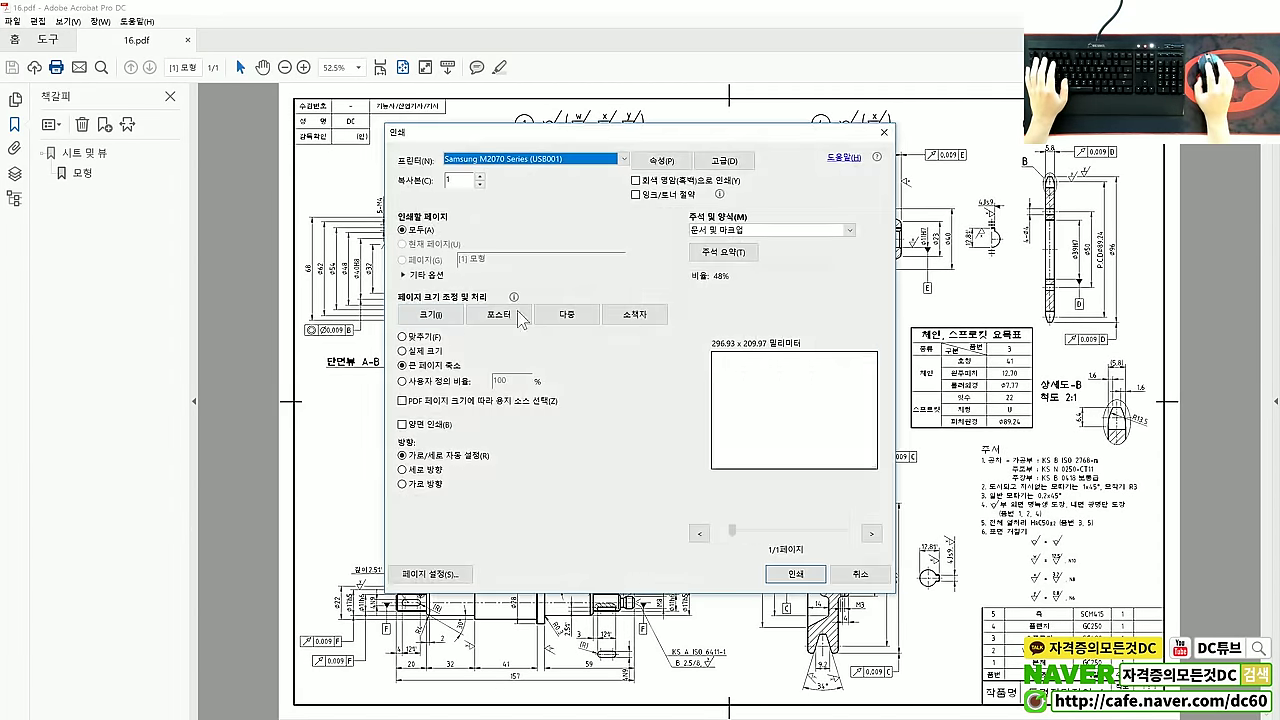
{"action": "left_click", "coordinate": [797, 572]}
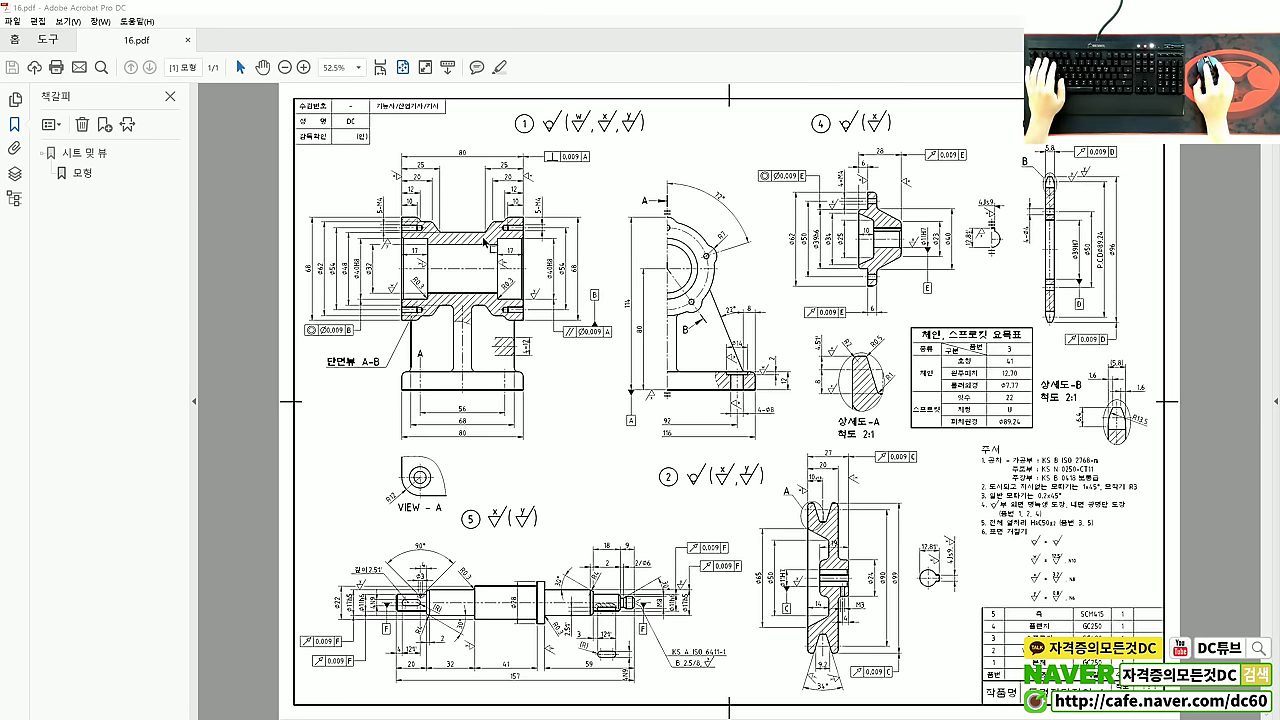
{"action": "key", "text": "alt+Tab"}
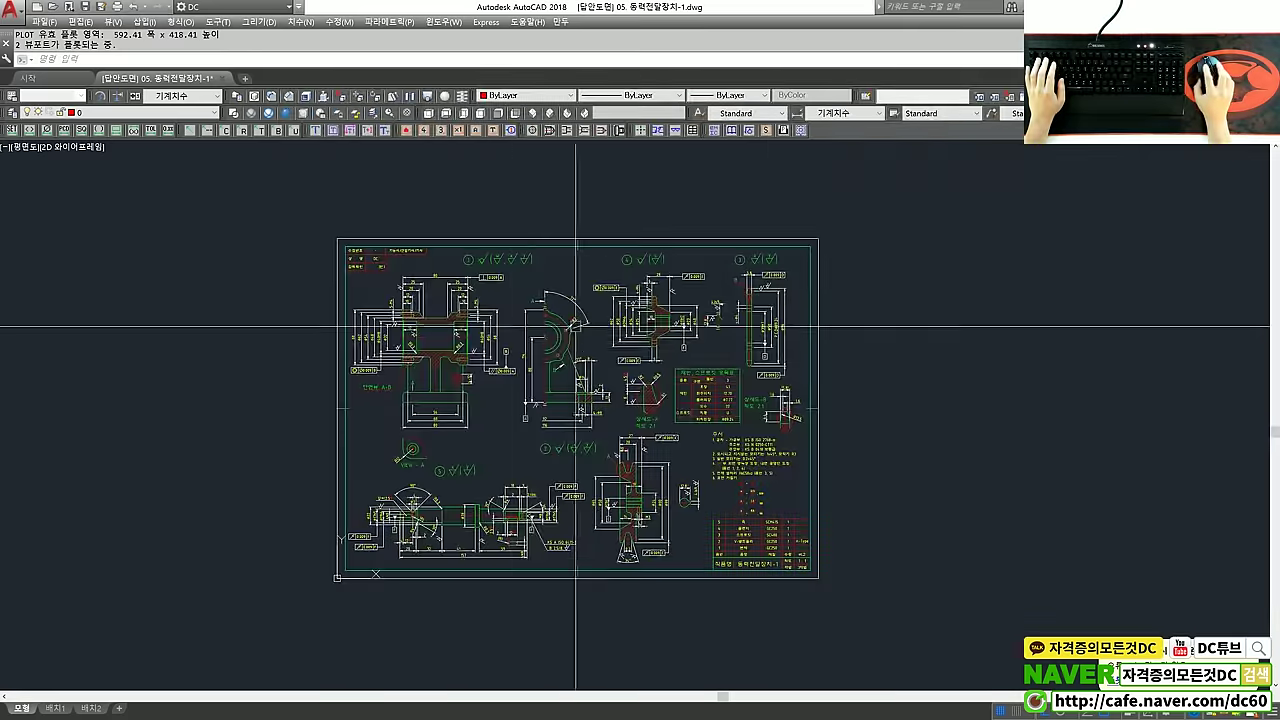
Step: Zoom in so the full sheet of 05. 동력전달장치-1.dwg fills the workspace
{"action": "scroll", "coordinate": [576, 327], "scroll_direction": "up", "scroll_amount": 1}
{"action": "scroll", "coordinate": [560, 310], "scroll_direction": "up", "scroll_amount": 1}
{"action": "scroll", "coordinate": [542, 293], "scroll_direction": "up", "scroll_amount": 1}
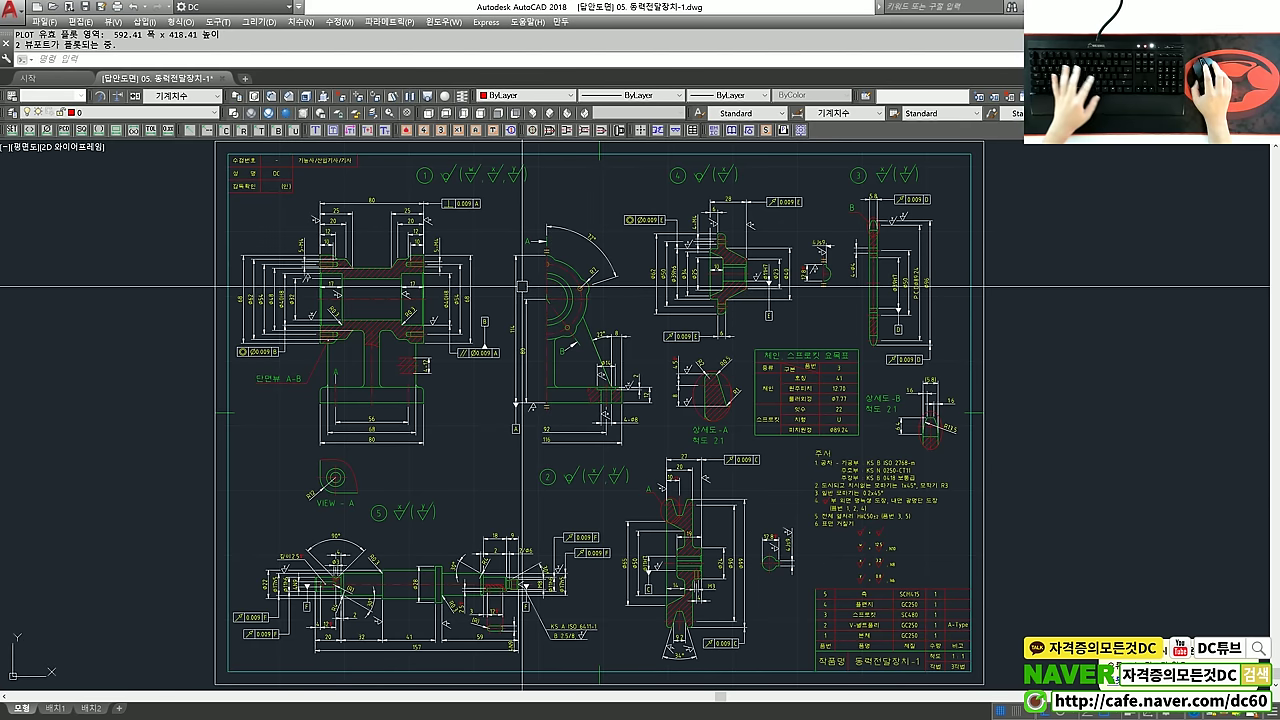
Step: In Text Style, turn off the big font option for the Standard style
{"action": "left_click", "coordinate": [698, 113]}
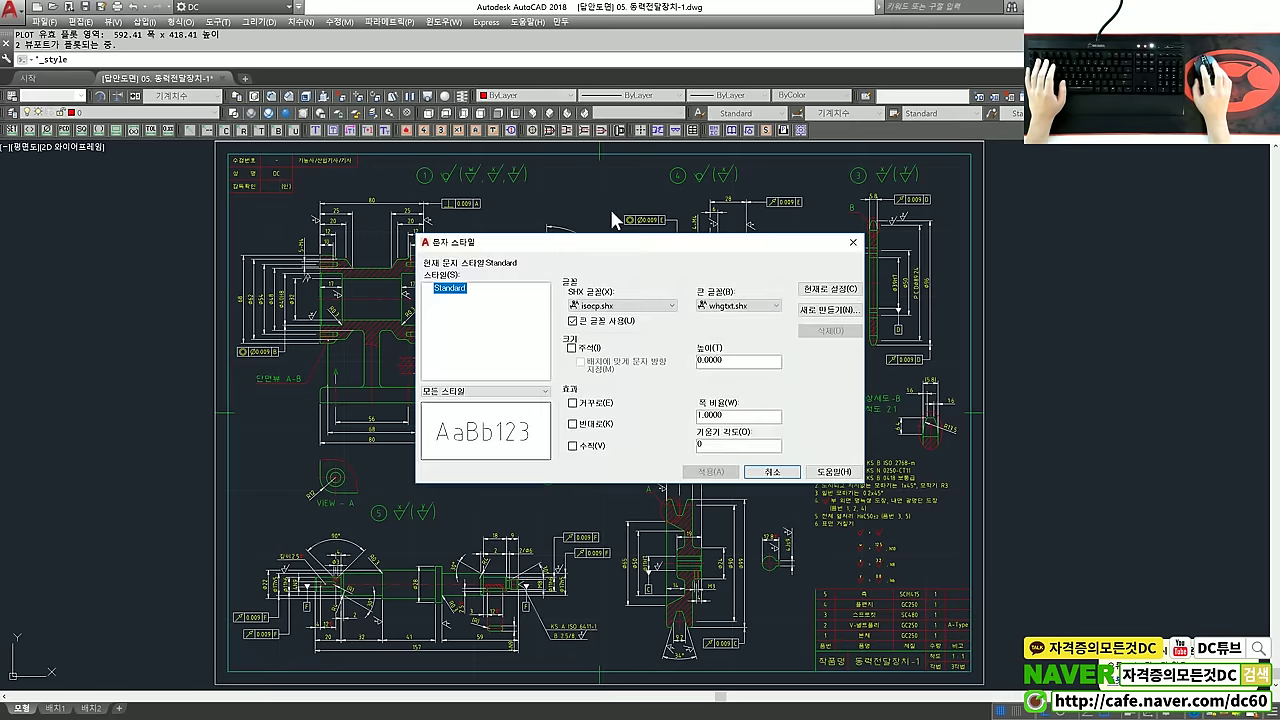
{"action": "left_click", "coordinate": [620, 305]}
{"action": "left_click", "coordinate": [620, 305]}
{"action": "left_click", "coordinate": [572, 334]}
Step: Change the Standard style font from isocp.shx to 굴림, apply it and close
{"action": "left_click", "coordinate": [620, 305]}
{"action": "mouse_move", "coordinate": [698, 372]}
{"action": "left_mouse_down"}
{"action": "mouse_move", "coordinate": [698, 398]}
{"action": "mouse_move", "coordinate": [704, 340]}
{"action": "mouse_move", "coordinate": [705, 356]}
{"action": "mouse_move", "coordinate": [643, 371]}
{"action": "left_mouse_up"}
{"action": "scroll", "coordinate": [650, 370], "scroll_direction": "down", "scroll_amount": 5}
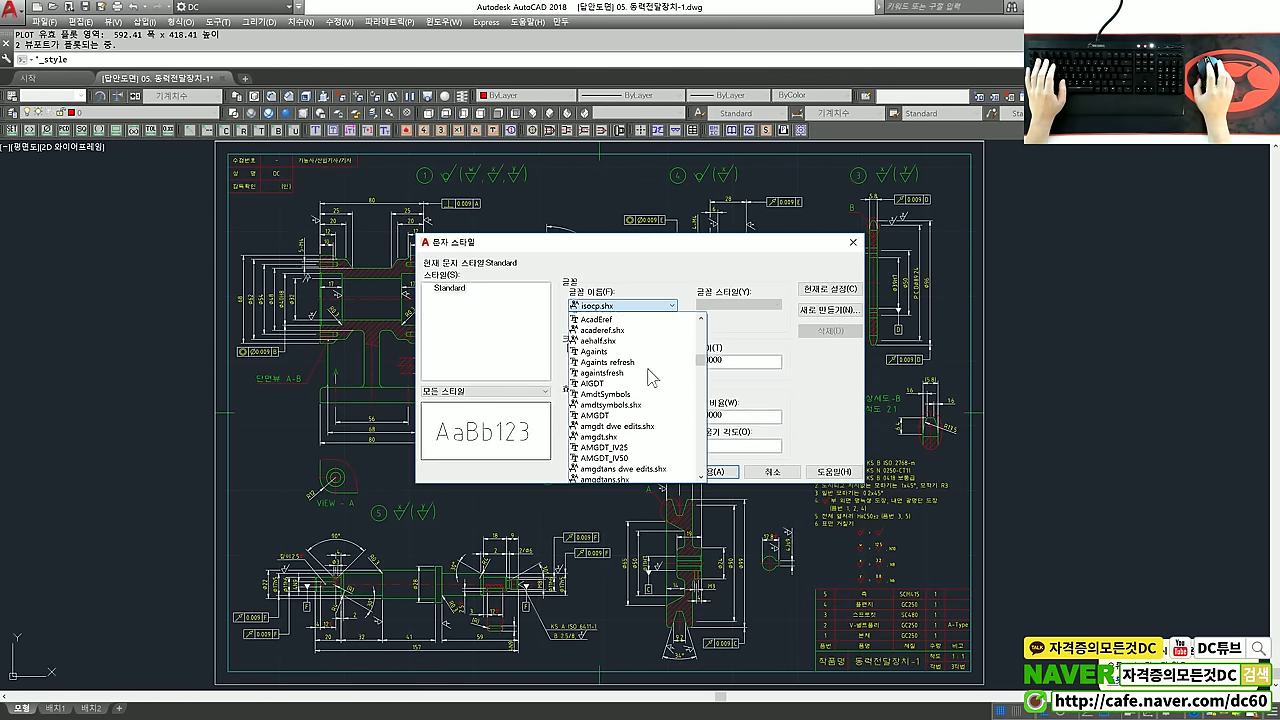
{"action": "scroll", "coordinate": [652, 377], "scroll_direction": "down", "scroll_amount": 10}
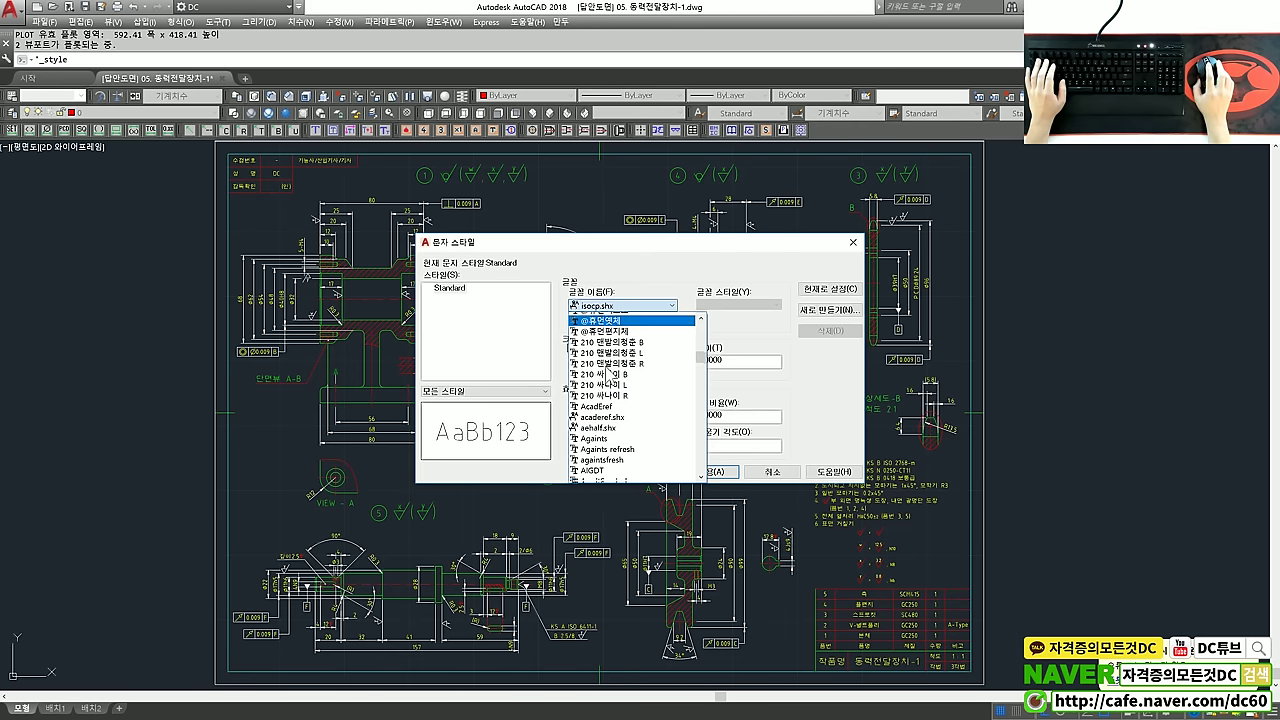
{"action": "left_click_drag", "start_coordinate": [702, 368], "coordinate": [698, 467]}
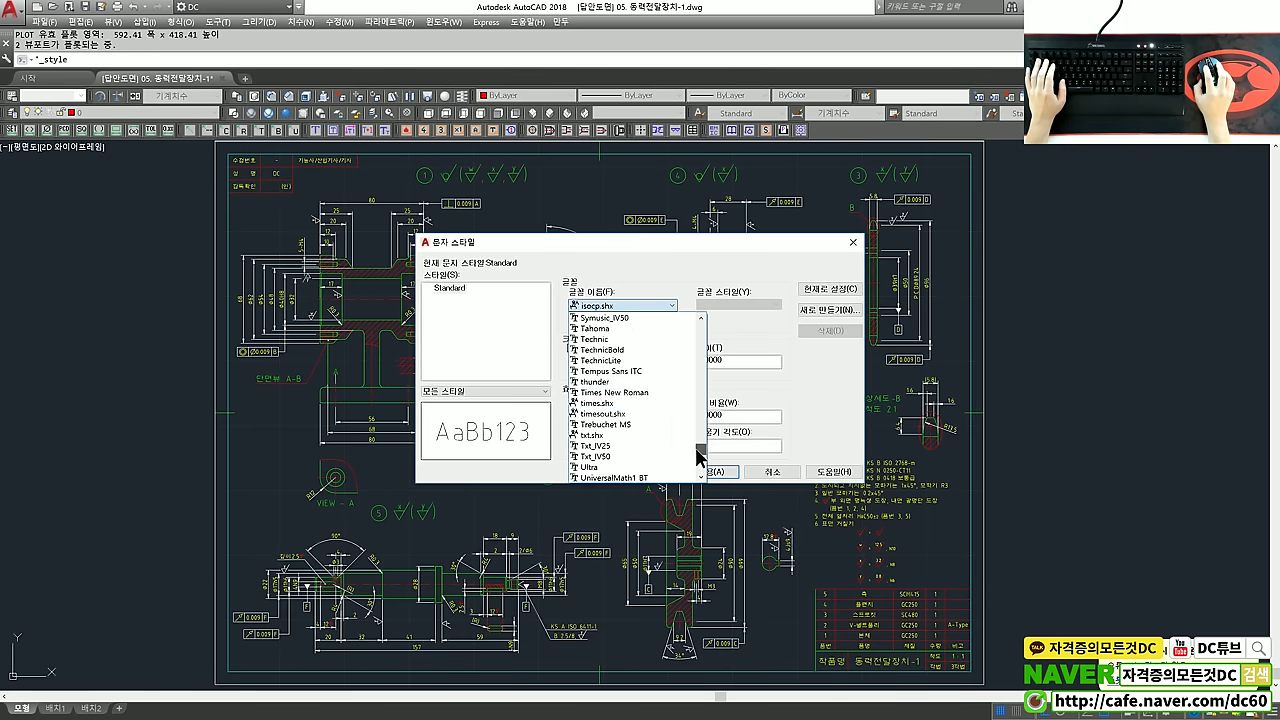
{"action": "scroll", "coordinate": [635, 430], "scroll_direction": "up", "scroll_amount": 2}
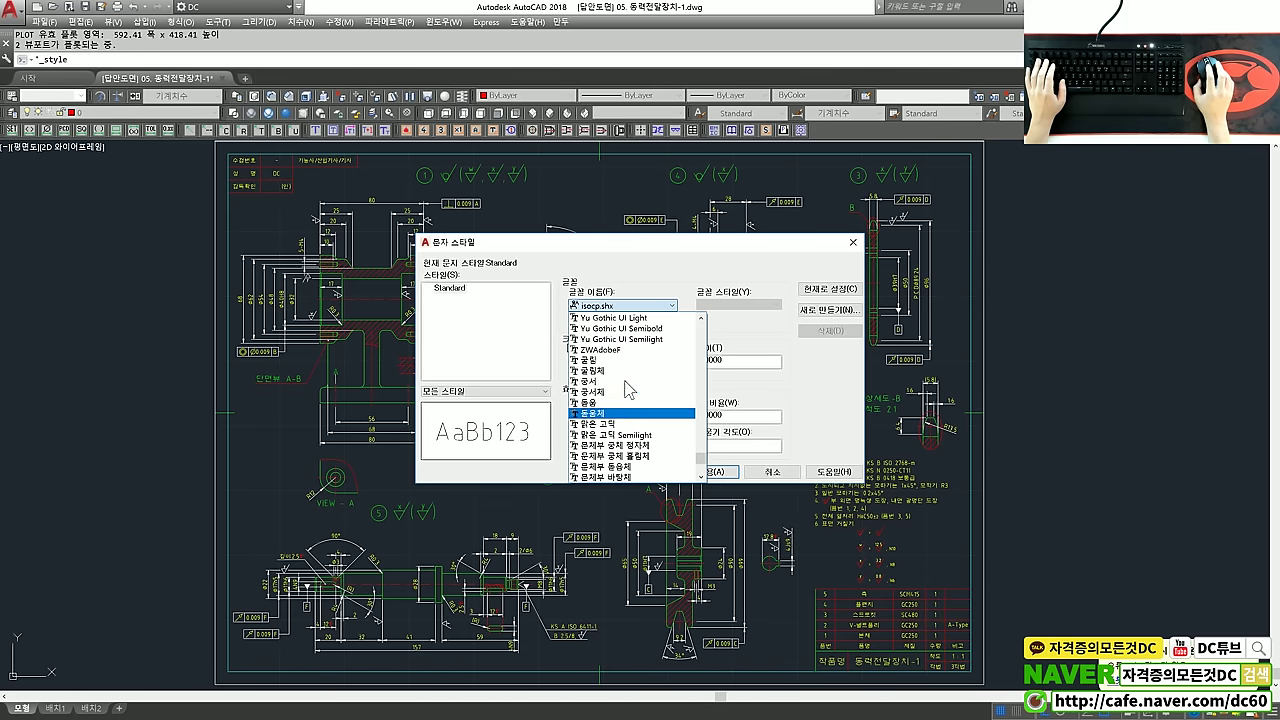
{"action": "left_click", "coordinate": [614, 365]}
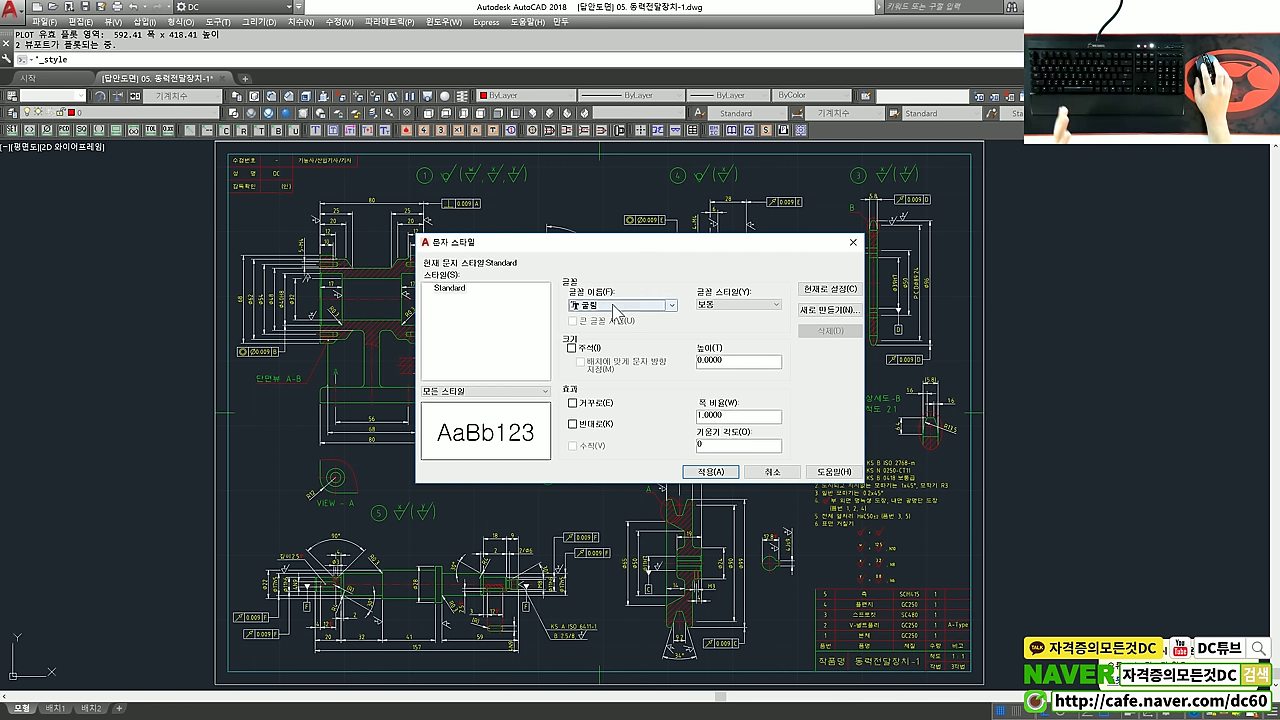
{"action": "left_click", "coordinate": [697, 472]}
{"action": "left_click", "coordinate": [772, 472]}
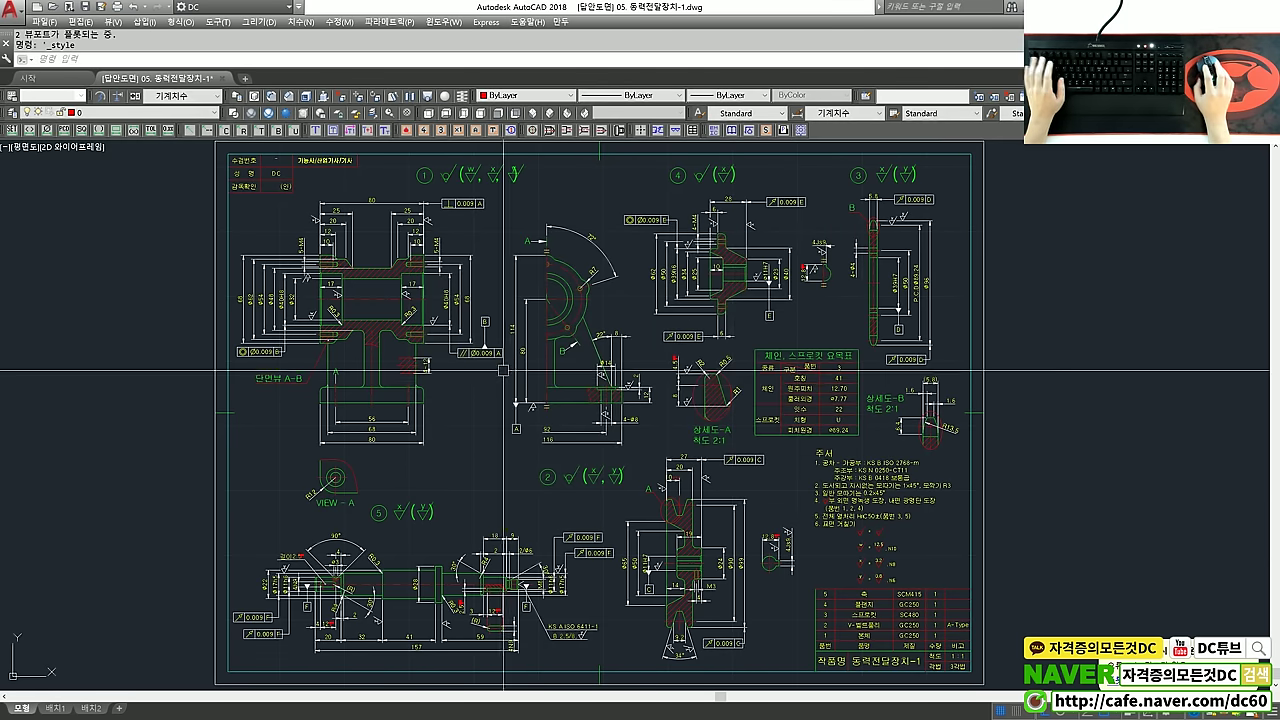
Step: Plot with DWG To PDF on ISO A2 and save the output as 17.pdf
{"action": "scroll", "coordinate": [294, 223], "scroll_direction": "up", "scroll_amount": 4}
{"action": "scroll", "coordinate": [428, 297], "scroll_direction": "up", "scroll_amount": 2}
{"action": "scroll", "coordinate": [451, 314], "scroll_direction": "down", "scroll_amount": 8}
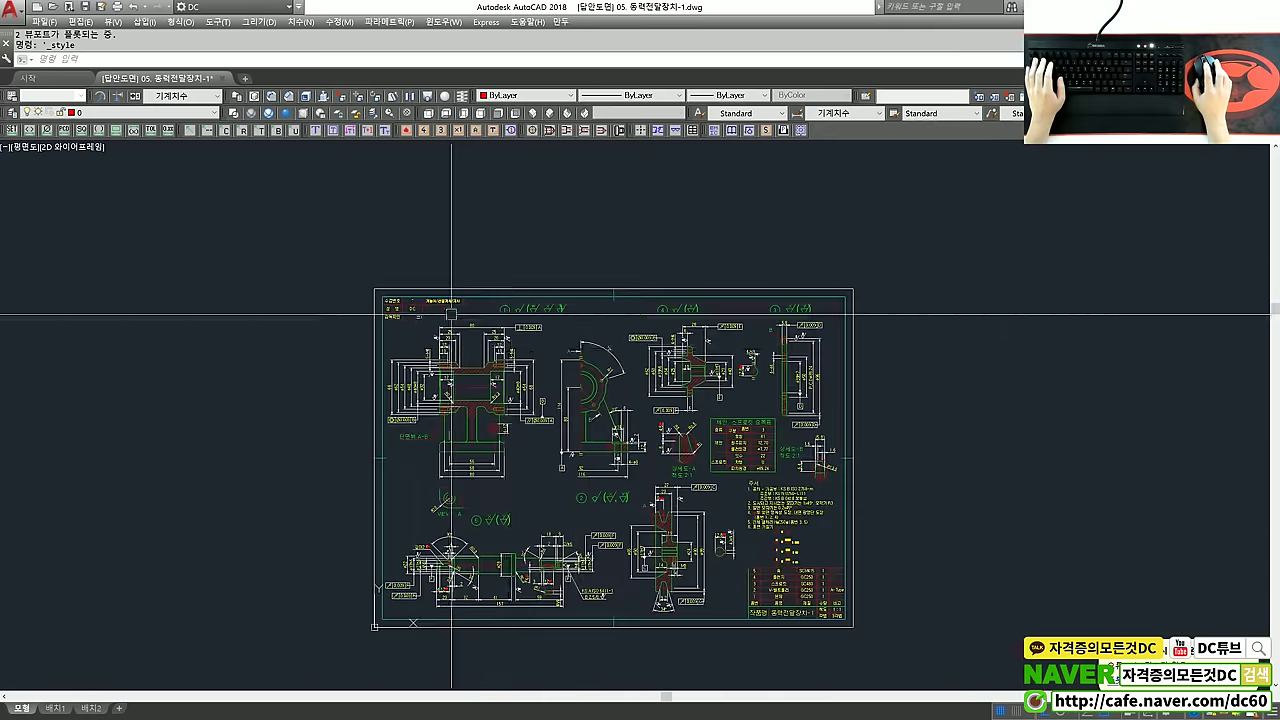
{"action": "scroll", "coordinate": [540, 361], "scroll_direction": "up", "scroll_amount": 2}
{"action": "type", "text": "p"}
{"action": "key", "text": "Return"}
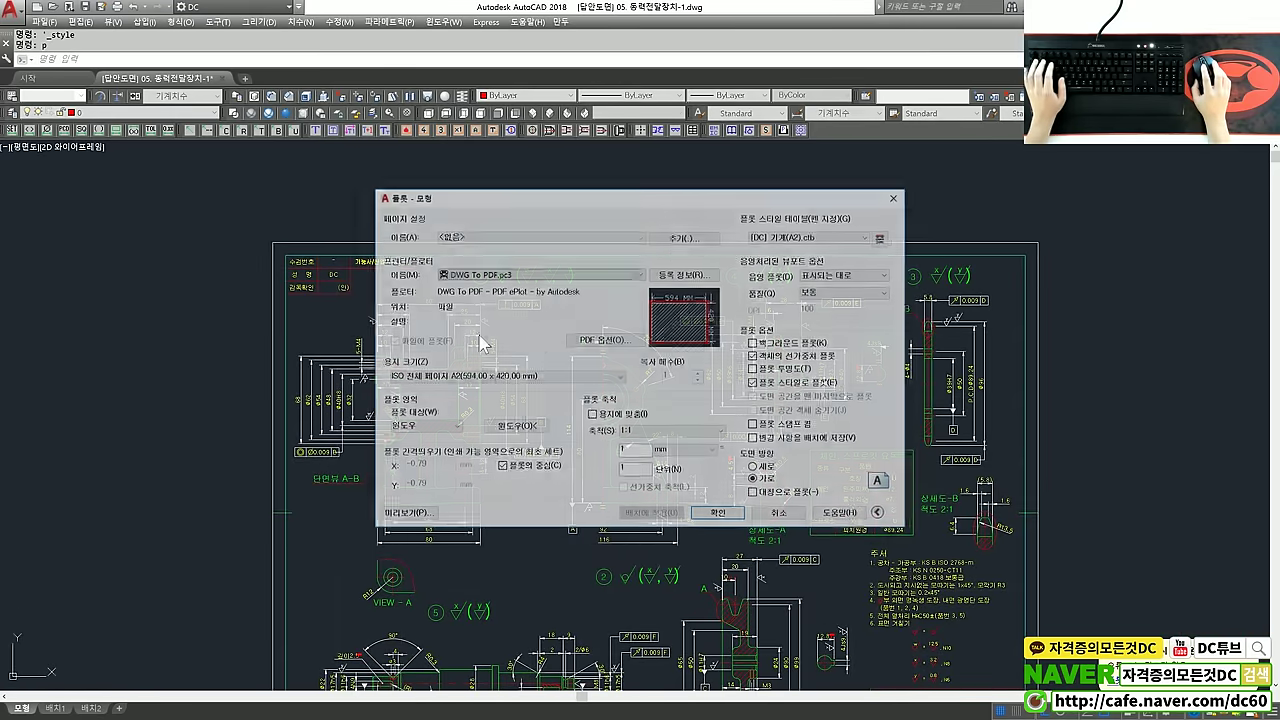
{"action": "left_click", "coordinate": [703, 516]}
{"action": "type", "text": "17"}
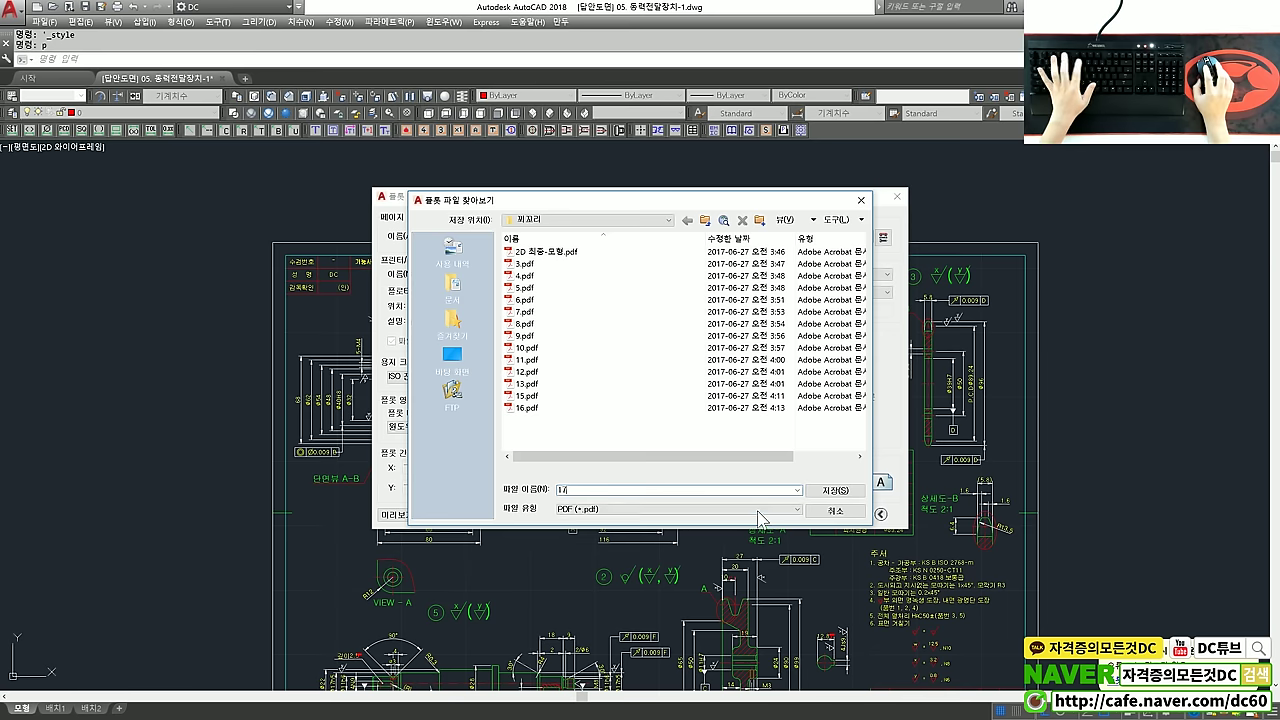
{"action": "key", "text": "Return"}
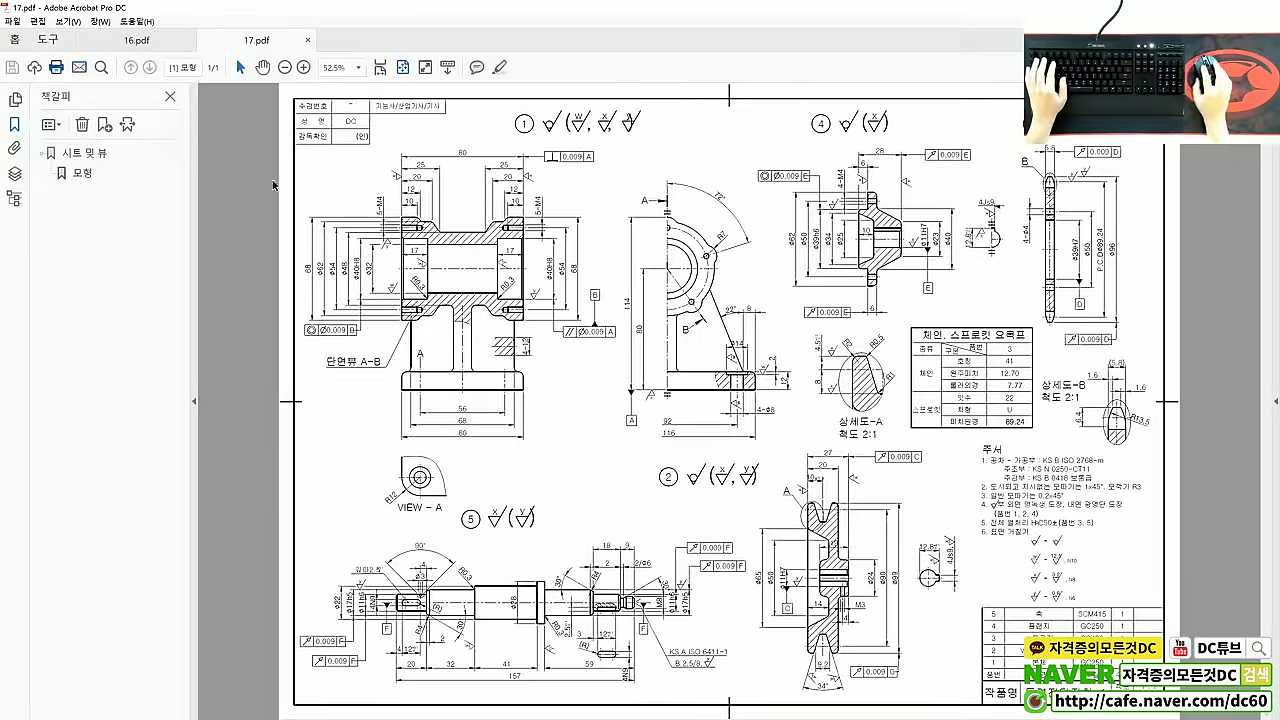
Step: Try printing 17.pdf, dismiss both cannot-print errors, and return to AutoCAD
{"action": "key", "text": "ctrl+p"}
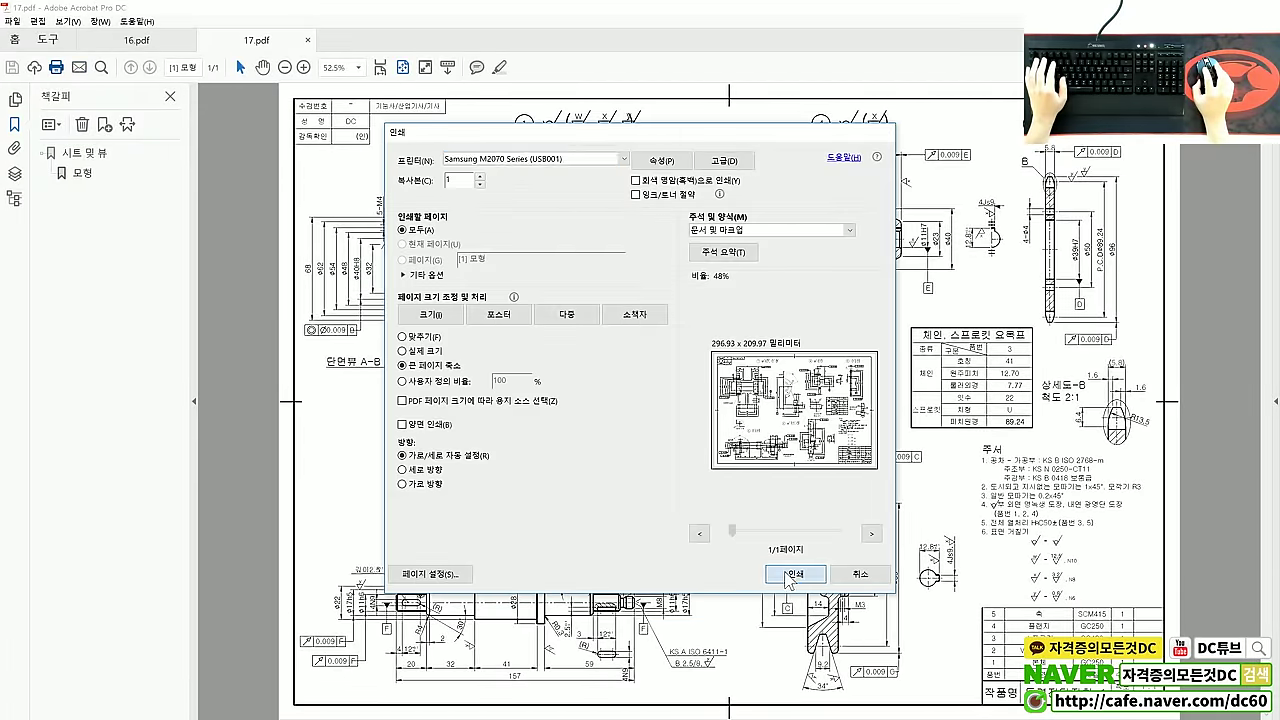
{"action": "left_click", "coordinate": [792, 575]}
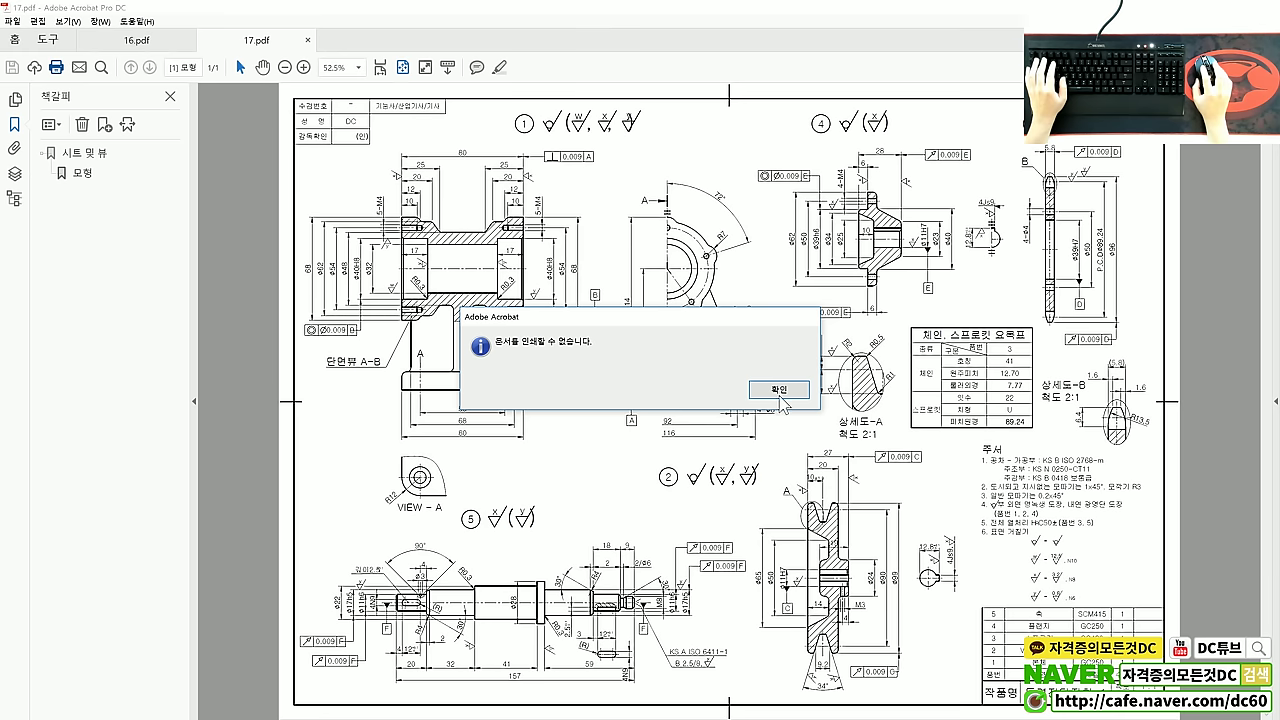
{"action": "left_click", "coordinate": [781, 396]}
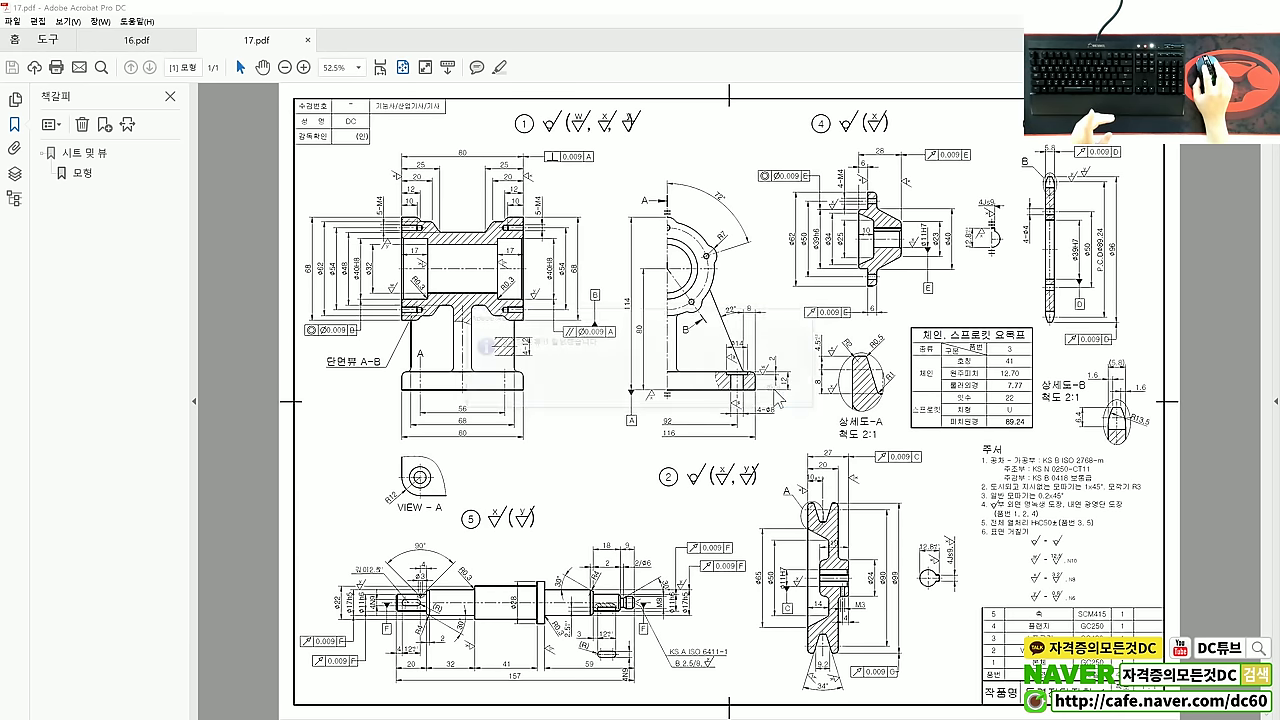
{"action": "left_click", "coordinate": [777, 394]}
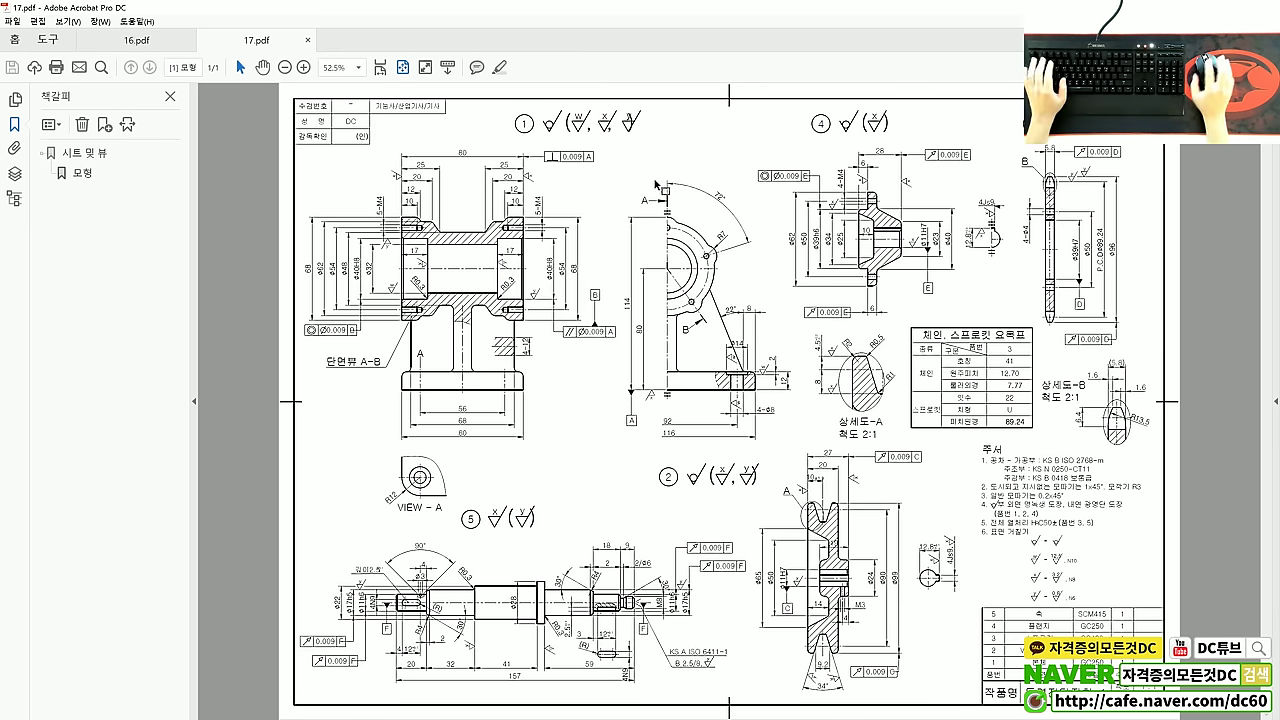
{"action": "key", "text": "alt+Tab"}
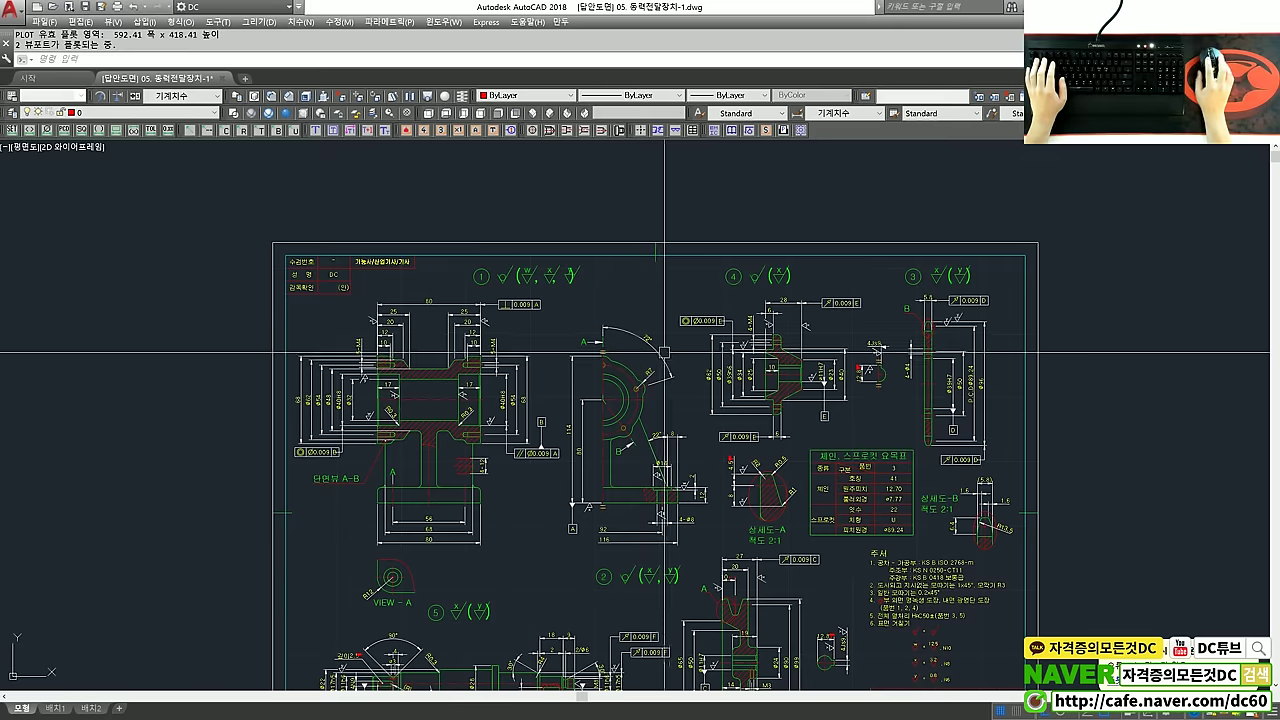
Step: In the Plot dialog's PDF Options, turn off 'Capture fonts used in the drawing'
{"action": "scroll", "coordinate": [651, 408], "scroll_direction": "down", "scroll_amount": 2}
{"action": "scroll", "coordinate": [622, 290], "scroll_direction": "up", "scroll_amount": 2}
{"action": "type", "text": "p"}
{"action": "key", "text": "Return"}
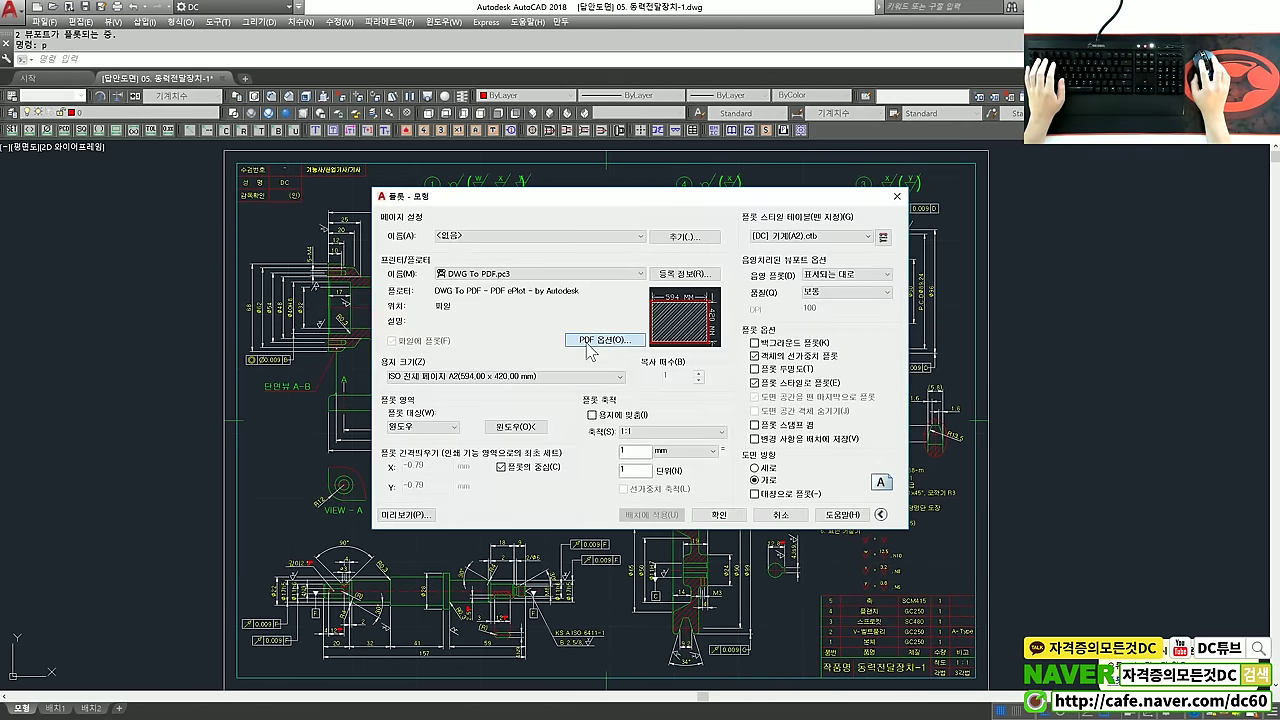
{"action": "left_click", "coordinate": [592, 345]}
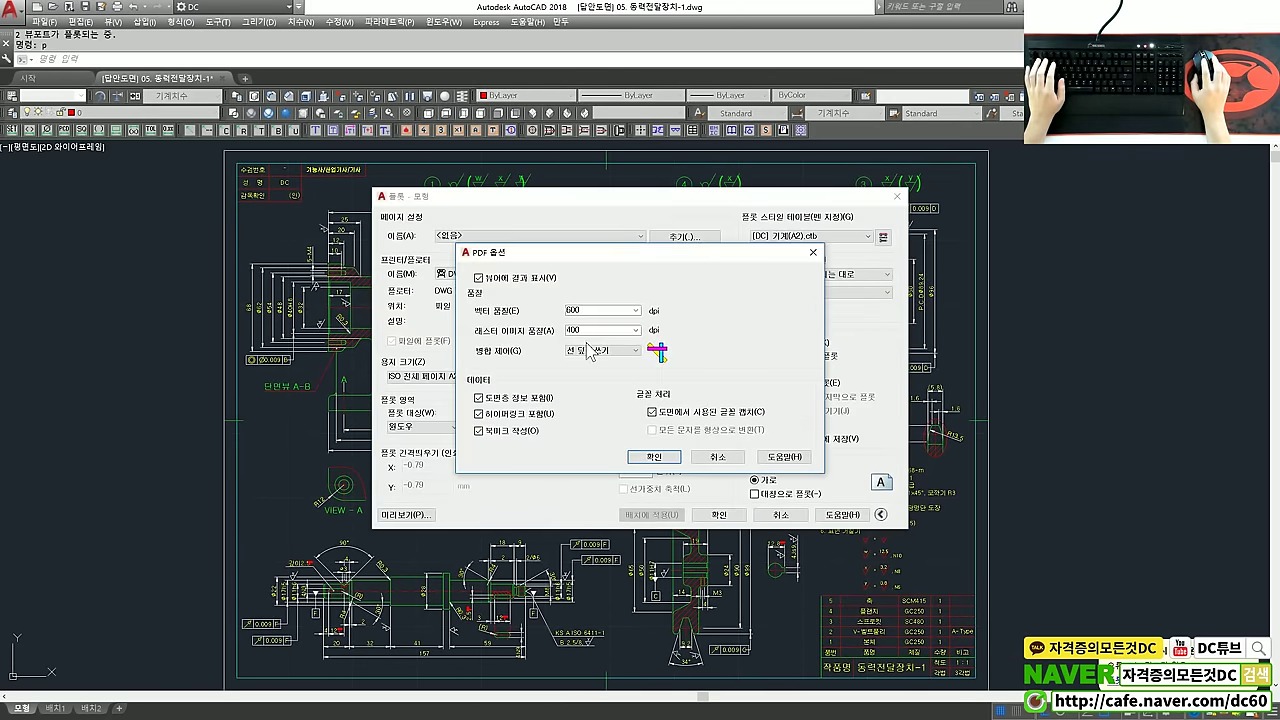
{"action": "left_click", "coordinate": [659, 416]}
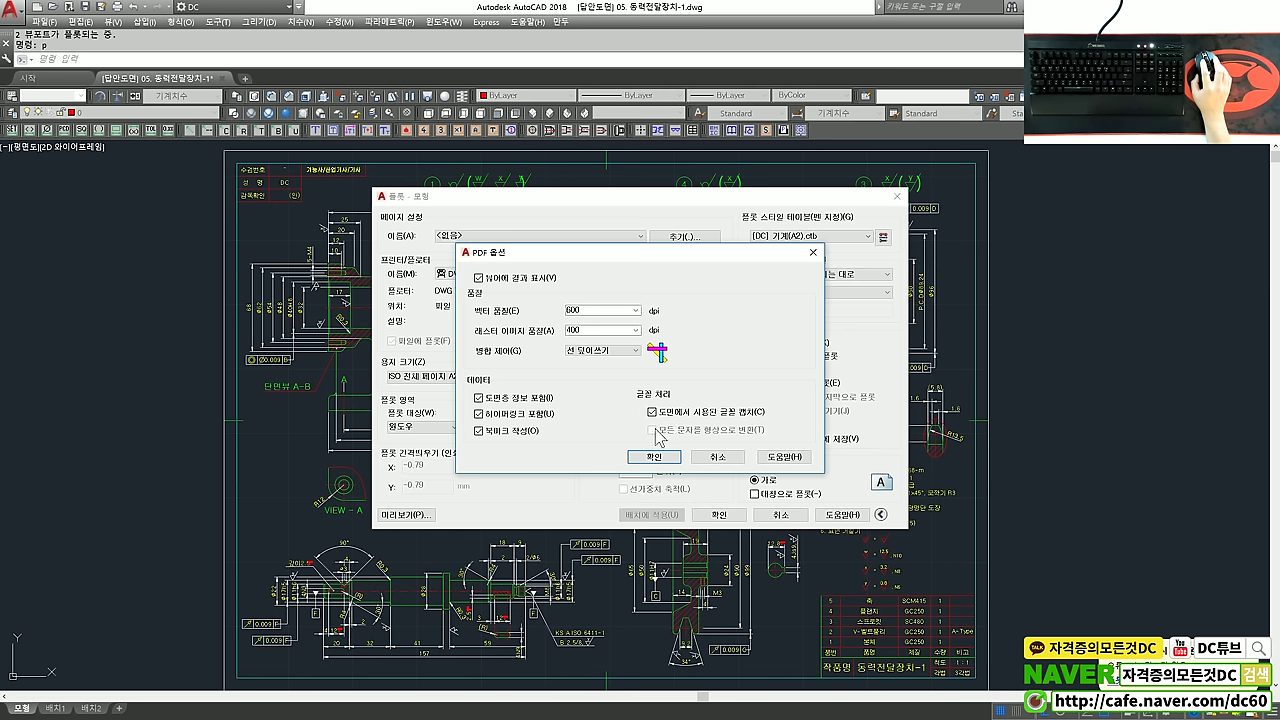
{"action": "left_click", "coordinate": [656, 414]}
{"action": "mouse_move", "coordinate": [652, 412]}
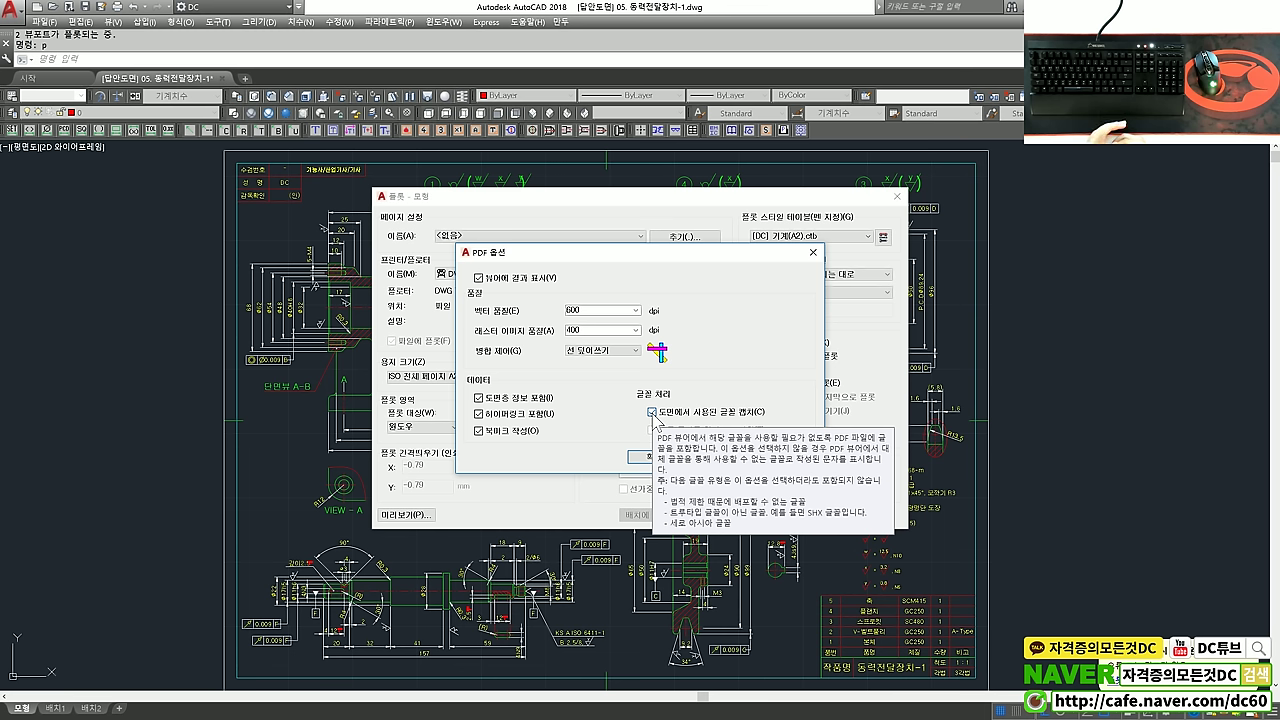
{"action": "left_click", "coordinate": [652, 411]}
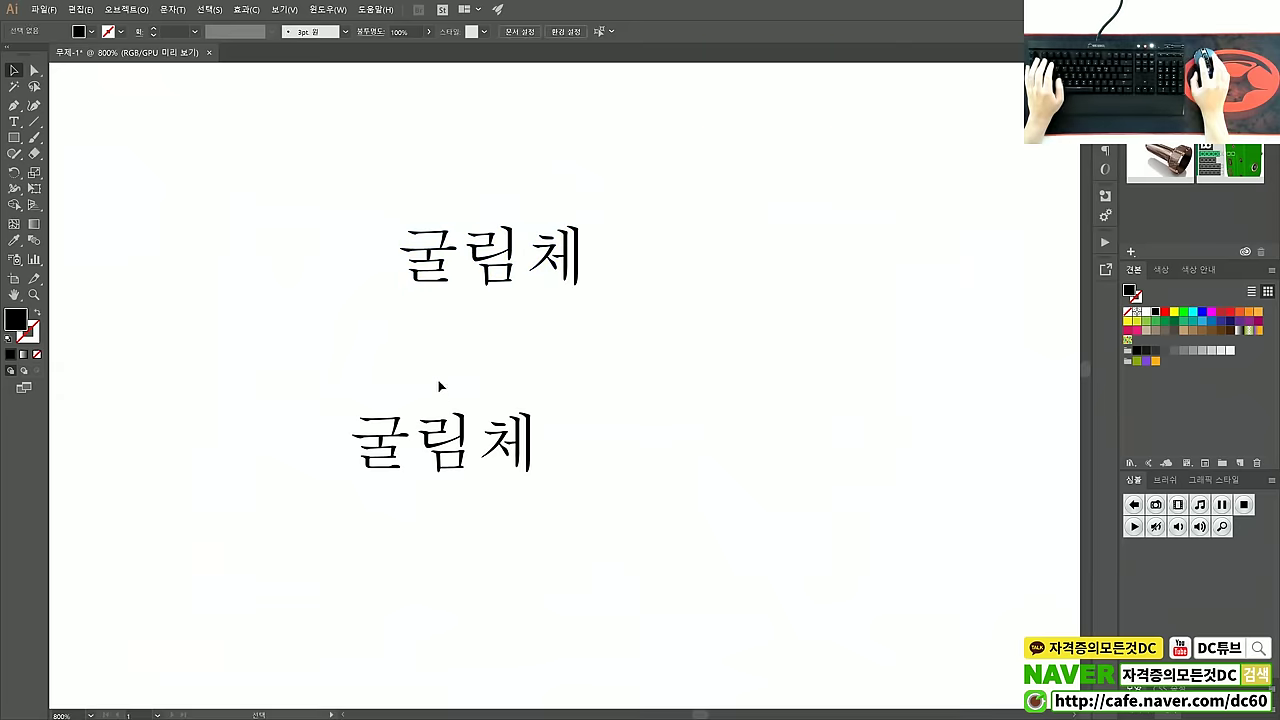
Step: Move the lower 굴림체 text right and retype it as 올림픽대로
{"action": "left_click_drag", "start_coordinate": [447, 428], "coordinate": [520, 415]}
{"action": "double_click", "coordinate": [525, 425]}
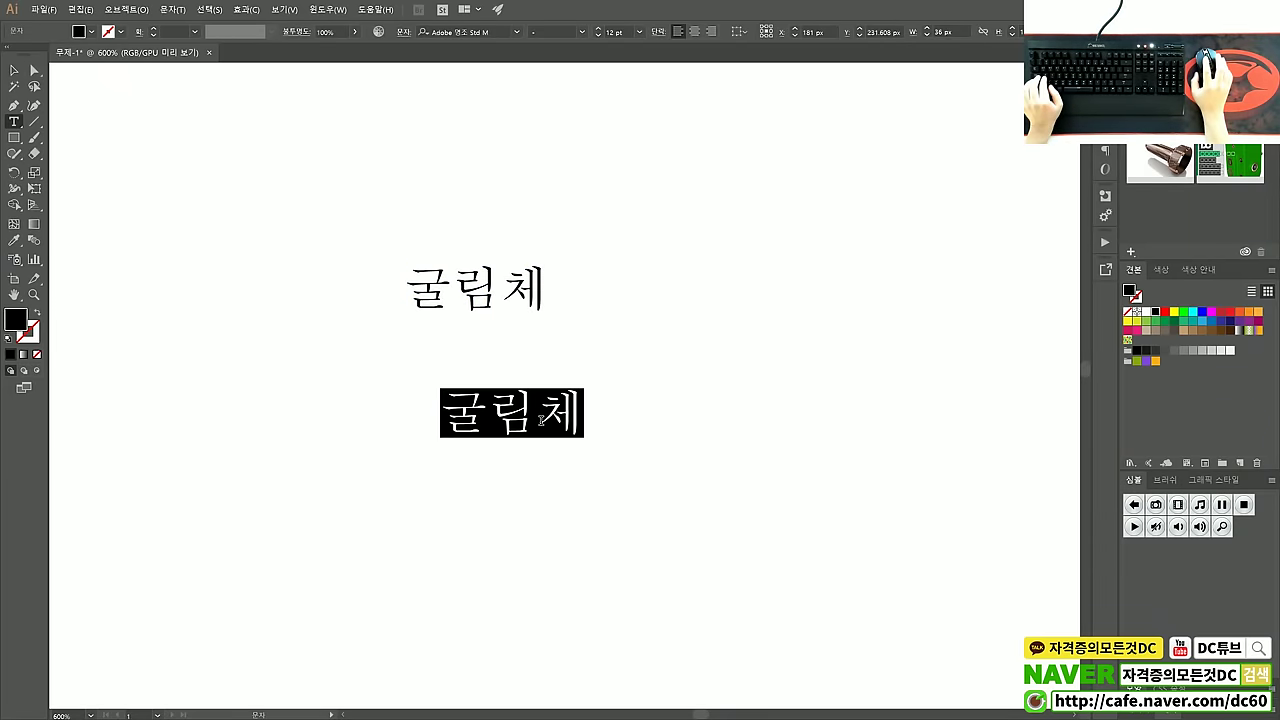
{"action": "type", "text": "ㅇ올림픽대로"}
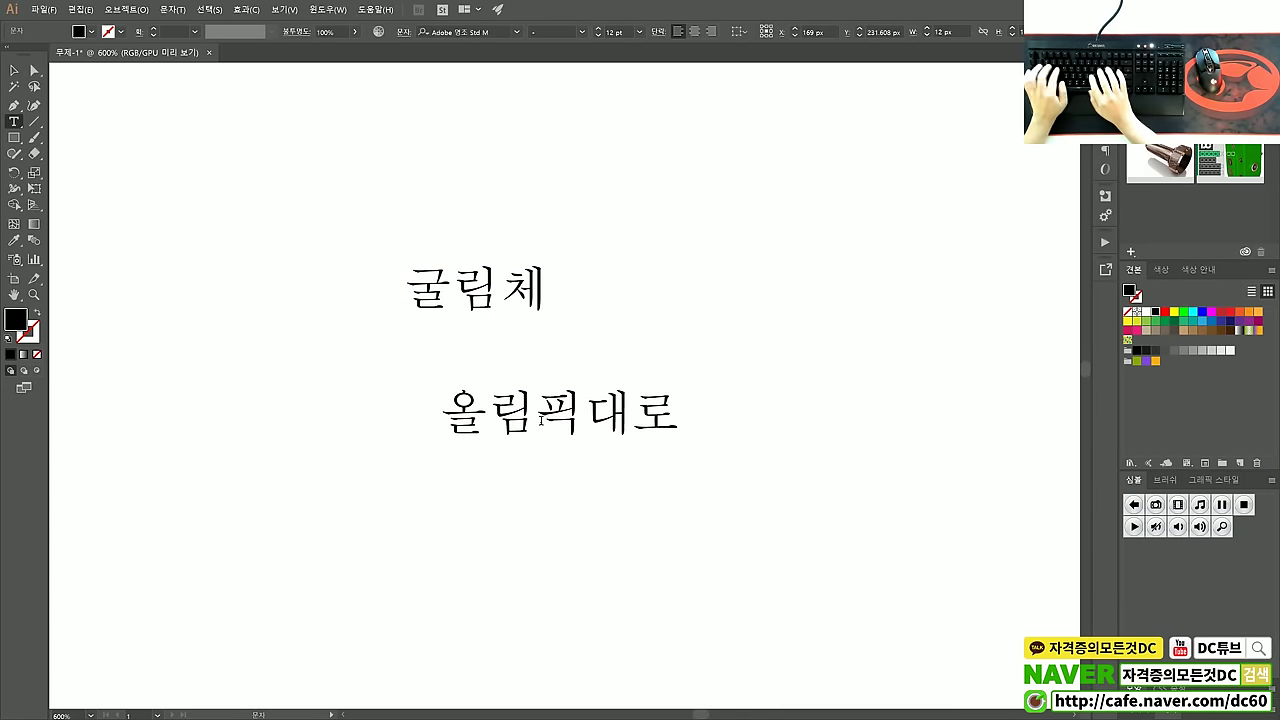
{"action": "key", "text": "Escape"}
Step: Set the 올림픽대로 text in the 티이포_쌍문동 스텐실 font
{"action": "left_click", "coordinate": [515, 32]}
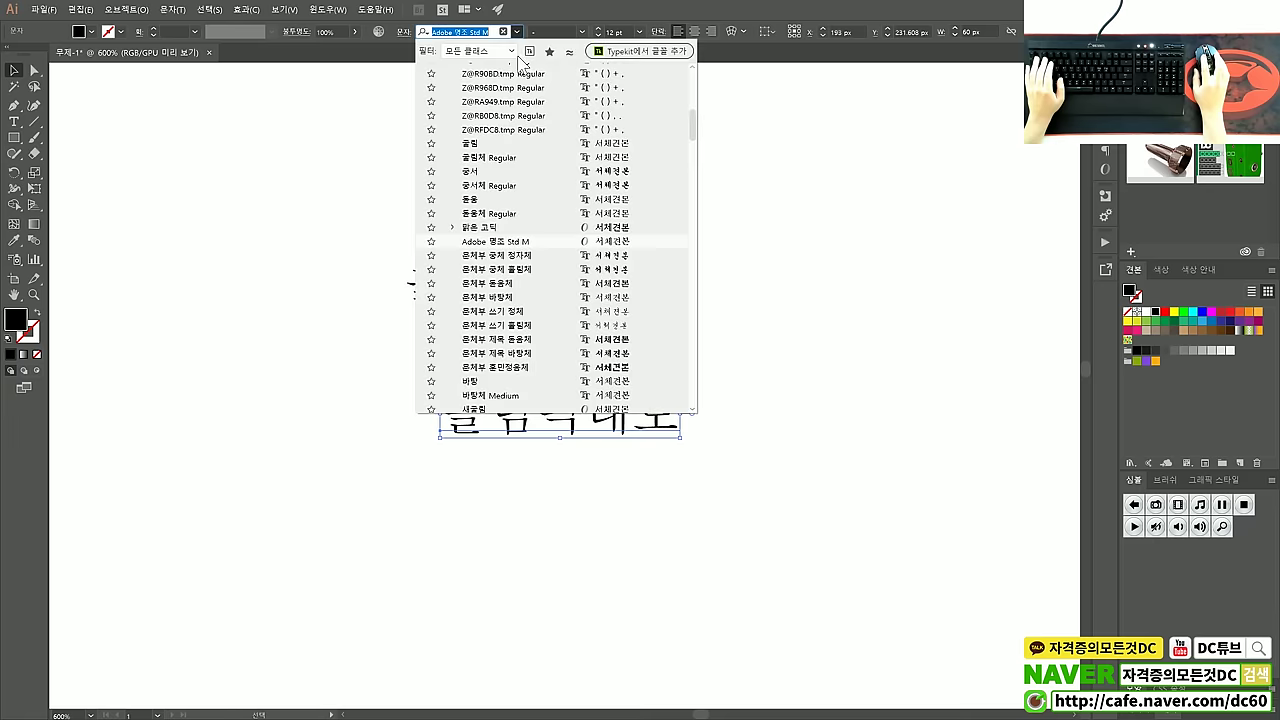
{"action": "scroll", "coordinate": [529, 162], "scroll_direction": "down", "scroll_amount": 1}
{"action": "scroll", "coordinate": [533, 200], "scroll_direction": "down", "scroll_amount": 1}
{"action": "scroll", "coordinate": [533, 230], "scroll_direction": "down", "scroll_amount": 1}
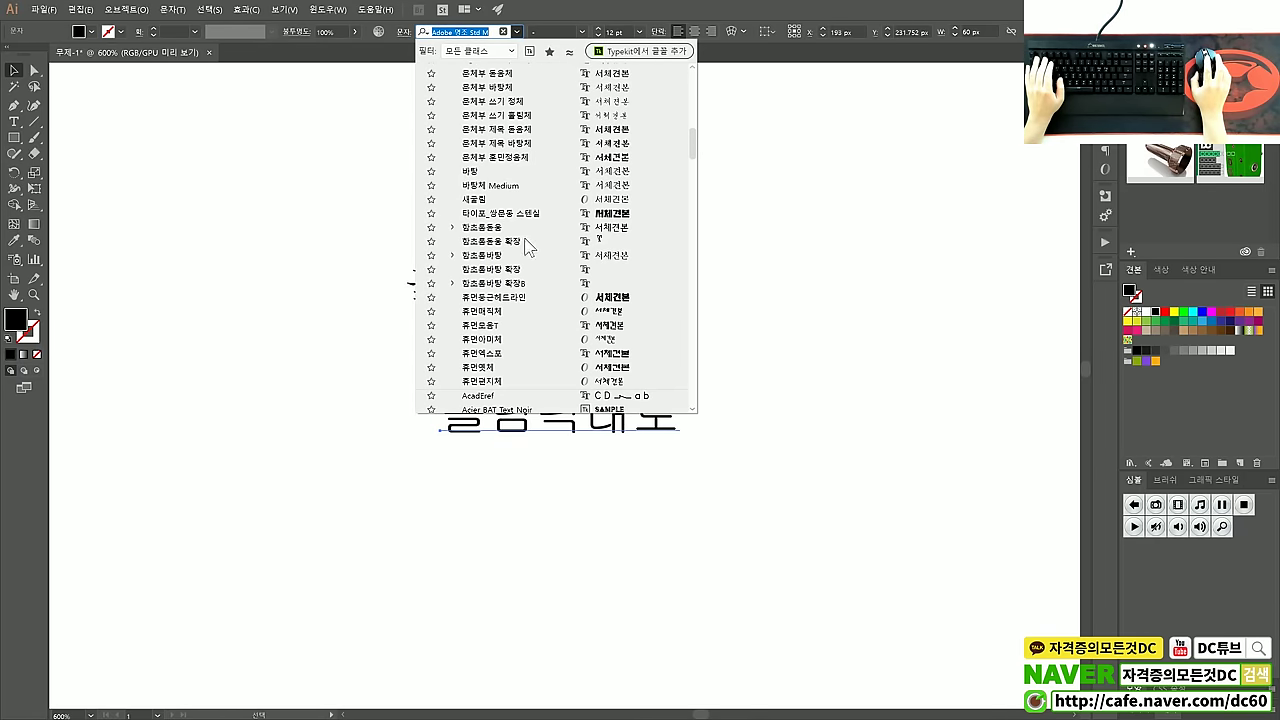
{"action": "left_click", "coordinate": [527, 241]}
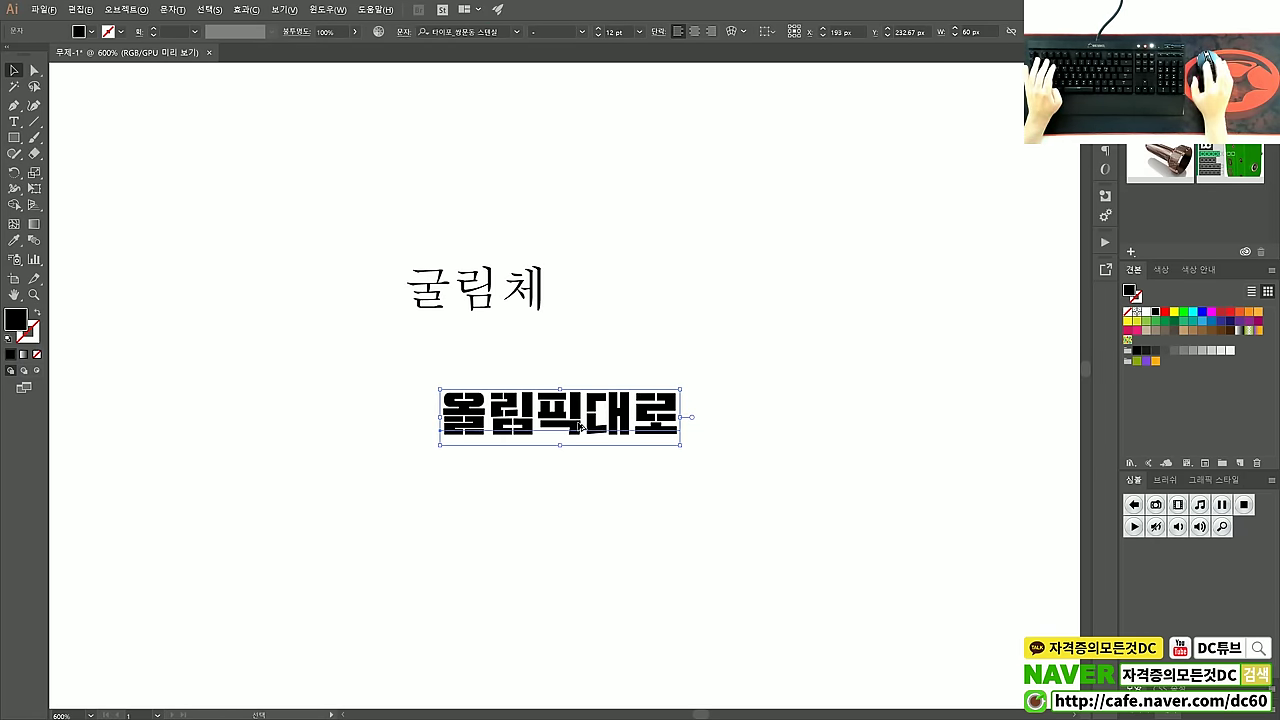
Step: Place a copy of 올림픽대로 above, delete the leftover 굴림체 text, and arrange both copies
{"action": "left_click_drag", "start_coordinate": [594, 428], "coordinate": [698, 296], "text": "alt"}
{"action": "left_click_drag", "start_coordinate": [530, 352], "coordinate": [405, 260]}
{"action": "key", "text": "Delete"}
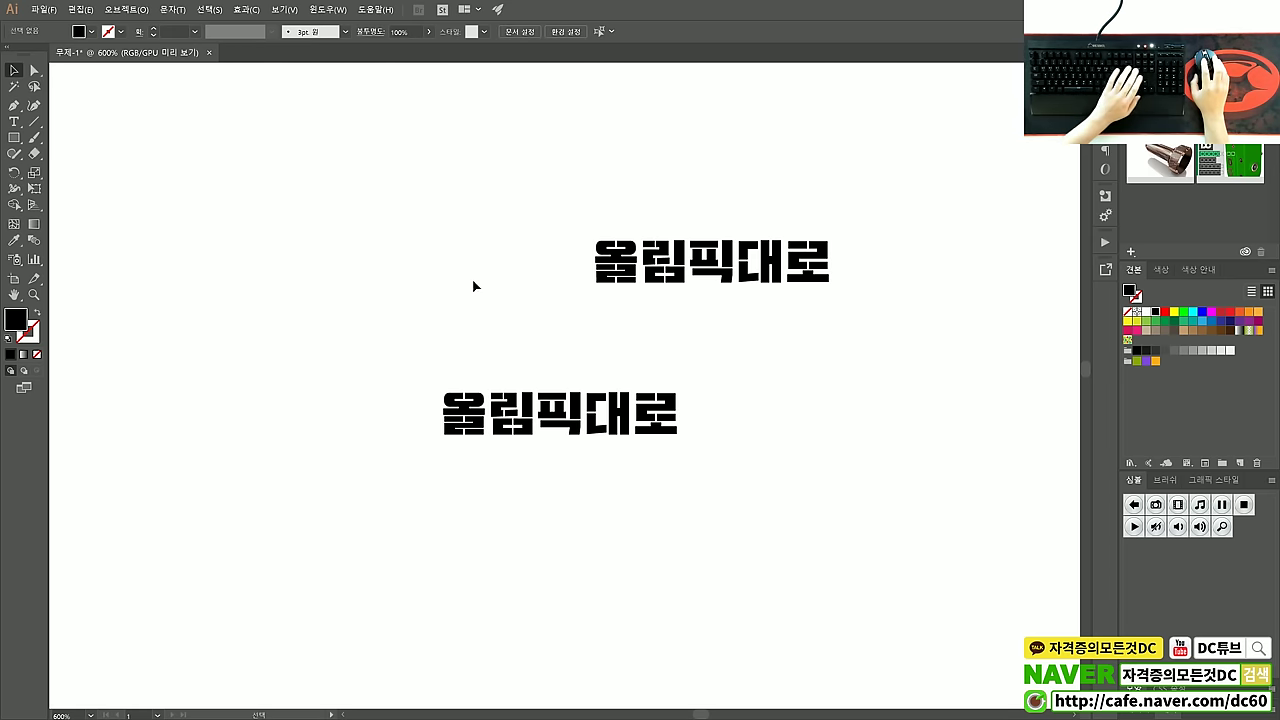
{"action": "scroll", "coordinate": [619, 319], "scroll_direction": "down", "scroll_amount": 2, "text": "alt"}
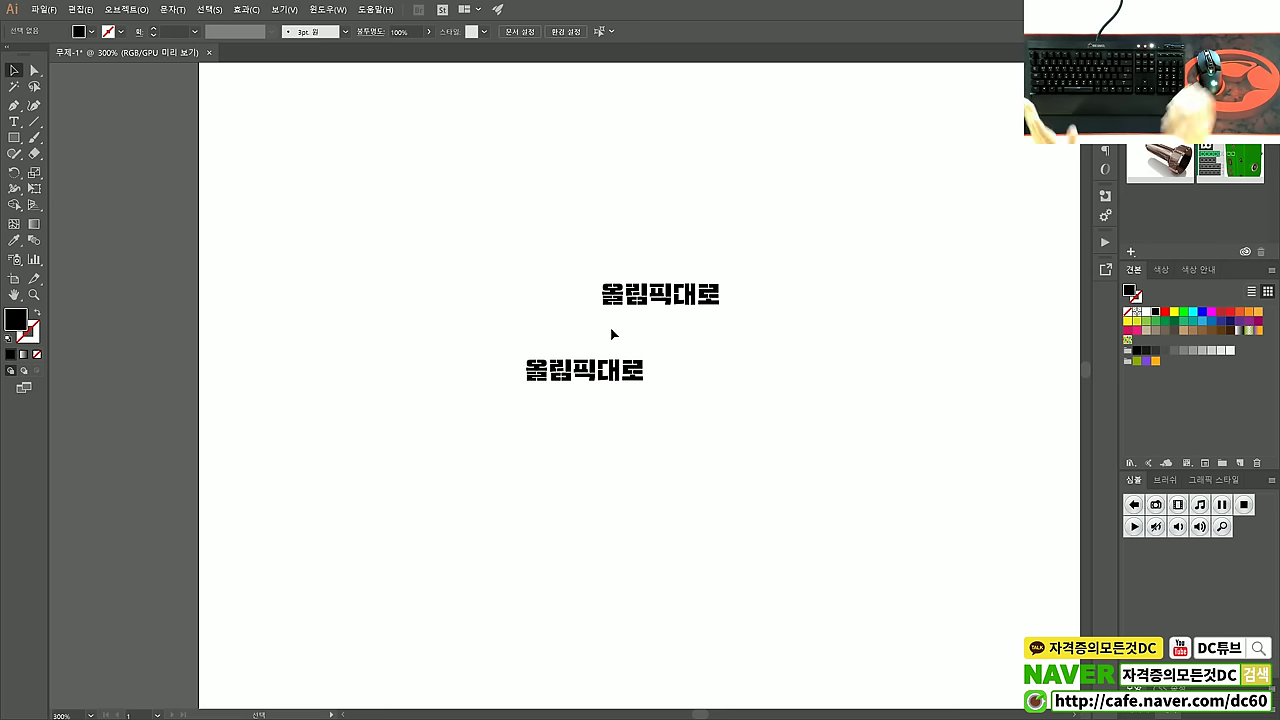
{"action": "scroll", "coordinate": [620, 351], "scroll_direction": "up", "scroll_amount": 1, "text": "alt"}
{"action": "left_click_drag", "start_coordinate": [628, 349], "coordinate": [567, 342]}
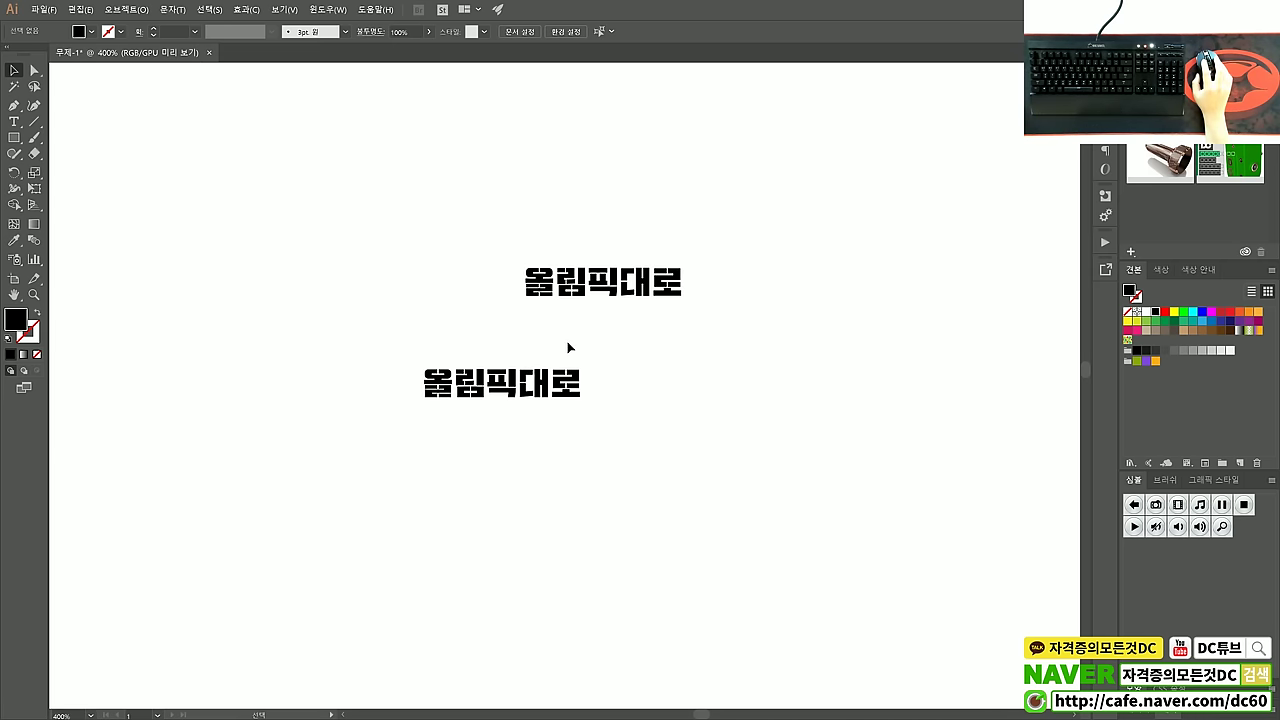
{"action": "left_click", "coordinate": [509, 384]}
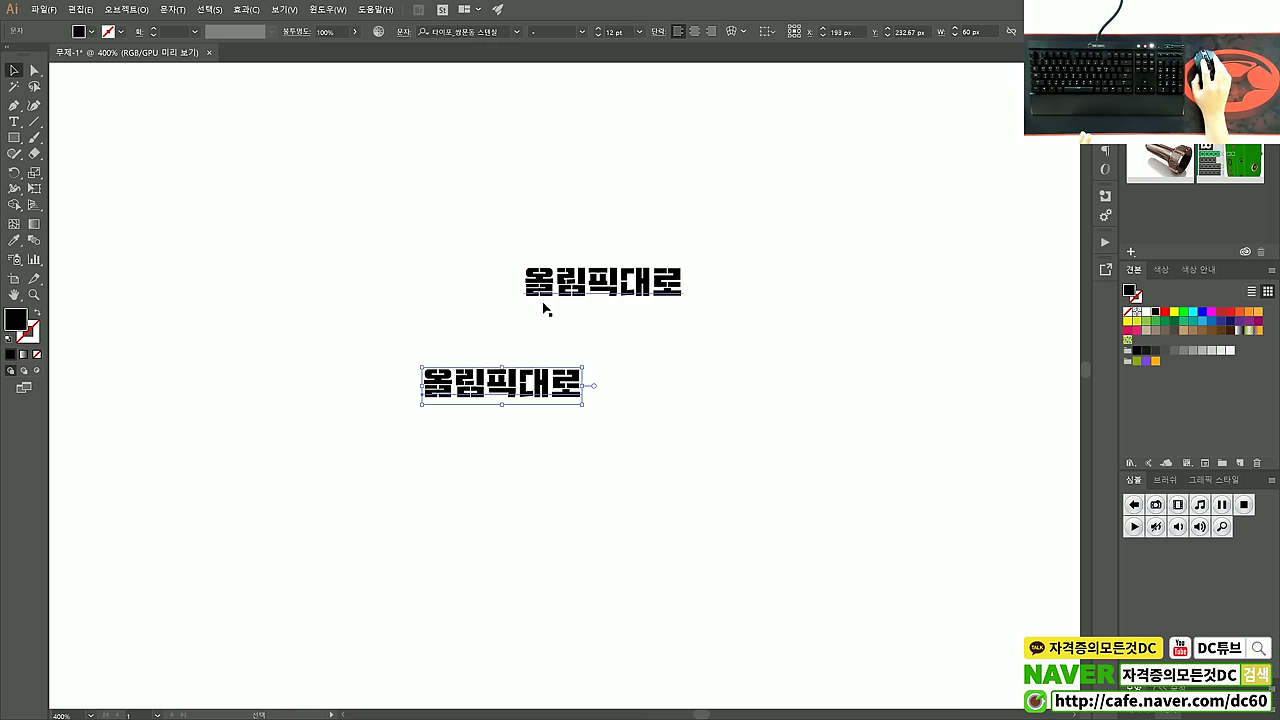
{"action": "left_click_drag", "start_coordinate": [578, 293], "coordinate": [502, 236]}
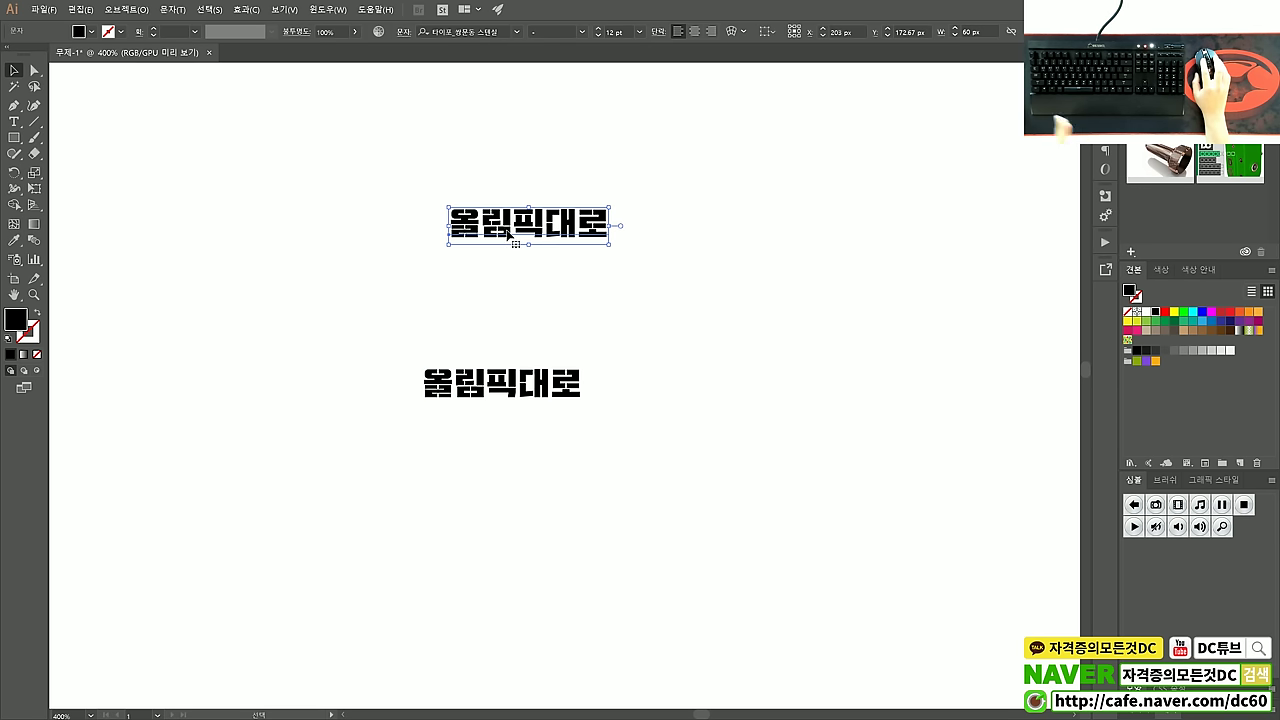
Step: Convert the upper 올림픽대로 to outlines and stretch a stroke of 림 into a slanted bar
{"action": "right_click", "coordinate": [510, 236]}
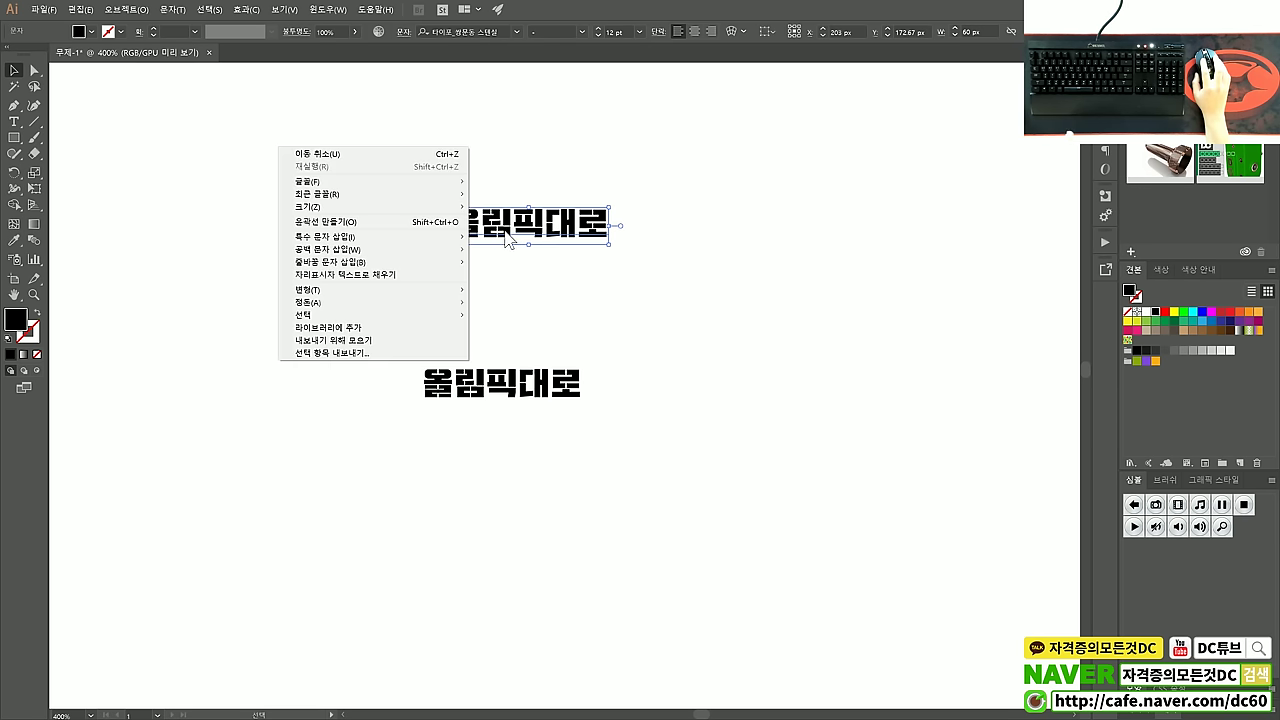
{"action": "left_click", "coordinate": [379, 222]}
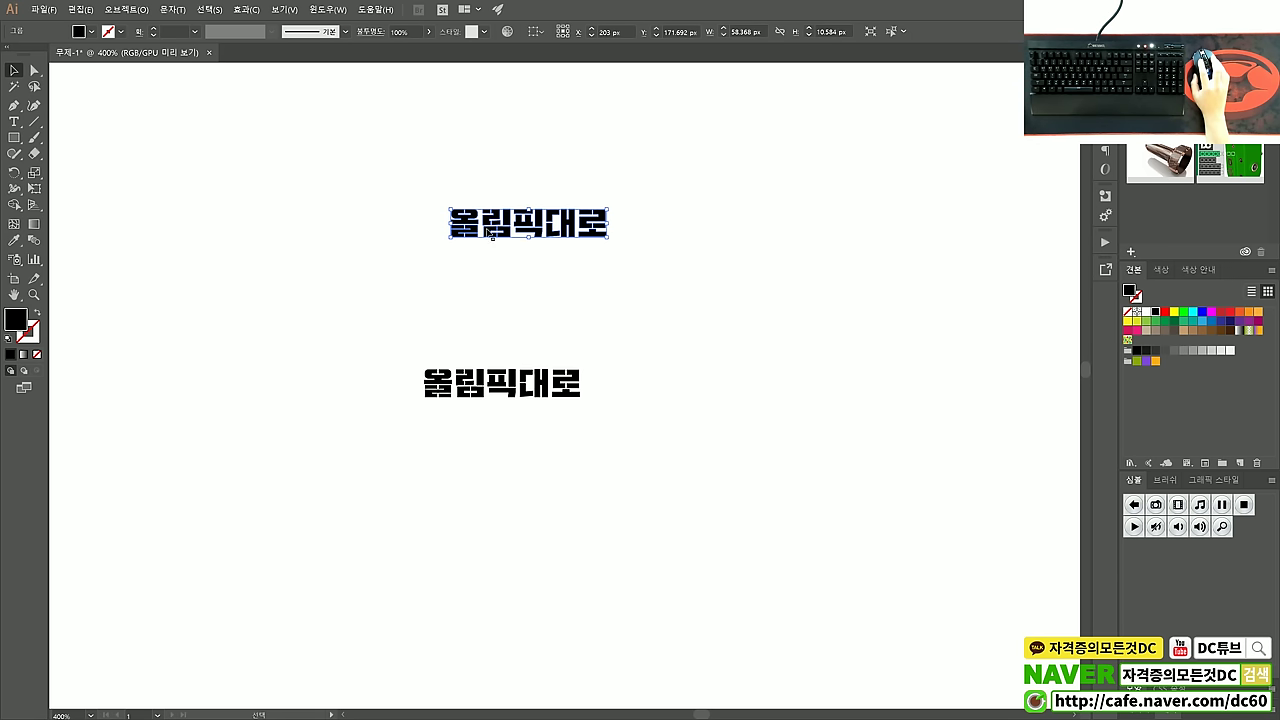
{"action": "scroll", "coordinate": [497, 228], "scroll_direction": "up", "scroll_amount": 1, "text": "alt"}
{"action": "scroll", "coordinate": [497, 228], "scroll_direction": "up", "scroll_amount": 1, "text": "alt"}
{"action": "left_click", "coordinate": [551, 163]}
{"action": "left_click", "coordinate": [35, 72]}
{"action": "mouse_move", "coordinate": [514, 143]}
{"action": "left_mouse_down"}
{"action": "mouse_move", "coordinate": [546, 200]}
{"action": "mouse_move", "coordinate": [580, 127]}
{"action": "left_mouse_up"}
{"action": "left_click", "coordinate": [14, 70]}
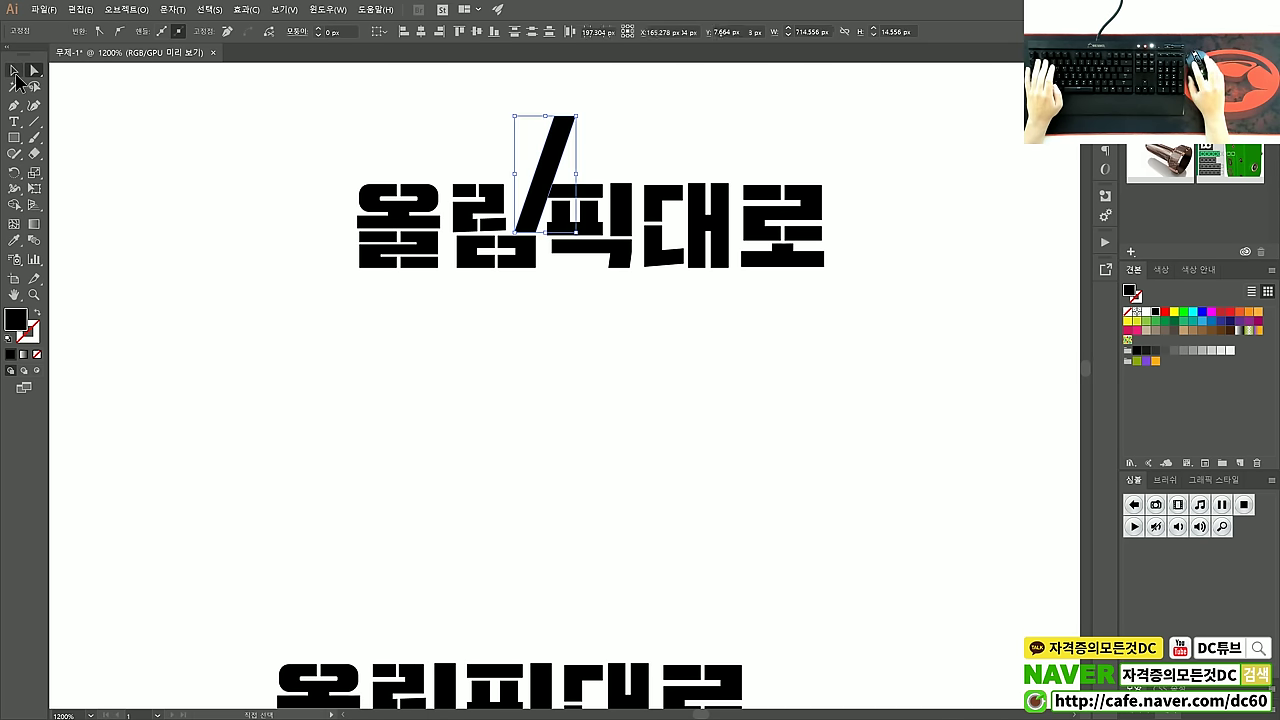
Step: Insert ㄴㅇ between 픽 and 대 in the lower text so it reads 올림픽ㄴㅇ대로
{"action": "left_click", "coordinate": [451, 391]}
{"action": "scroll", "coordinate": [500, 465], "scroll_direction": "down", "scroll_amount": 1, "text": "alt"}
{"action": "left_click", "coordinate": [522, 595]}
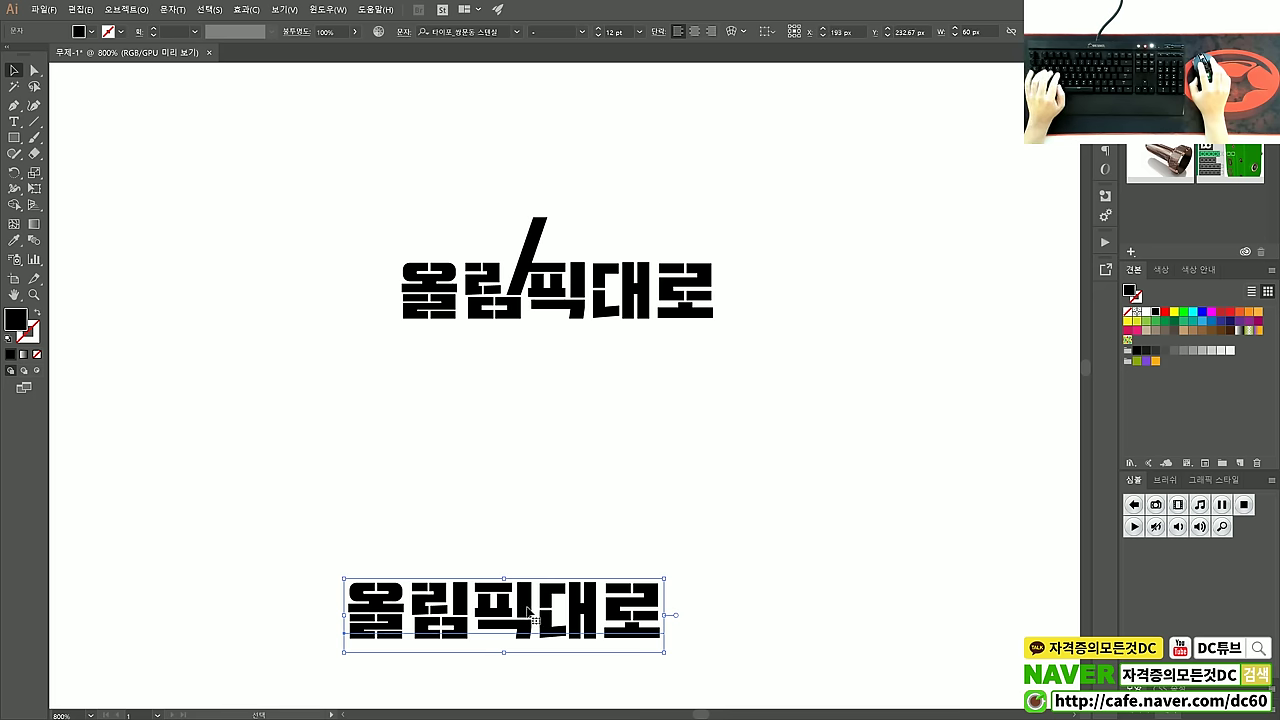
{"action": "double_click", "coordinate": [531, 608]}
{"action": "type", "text": "ㄴㅇ"}
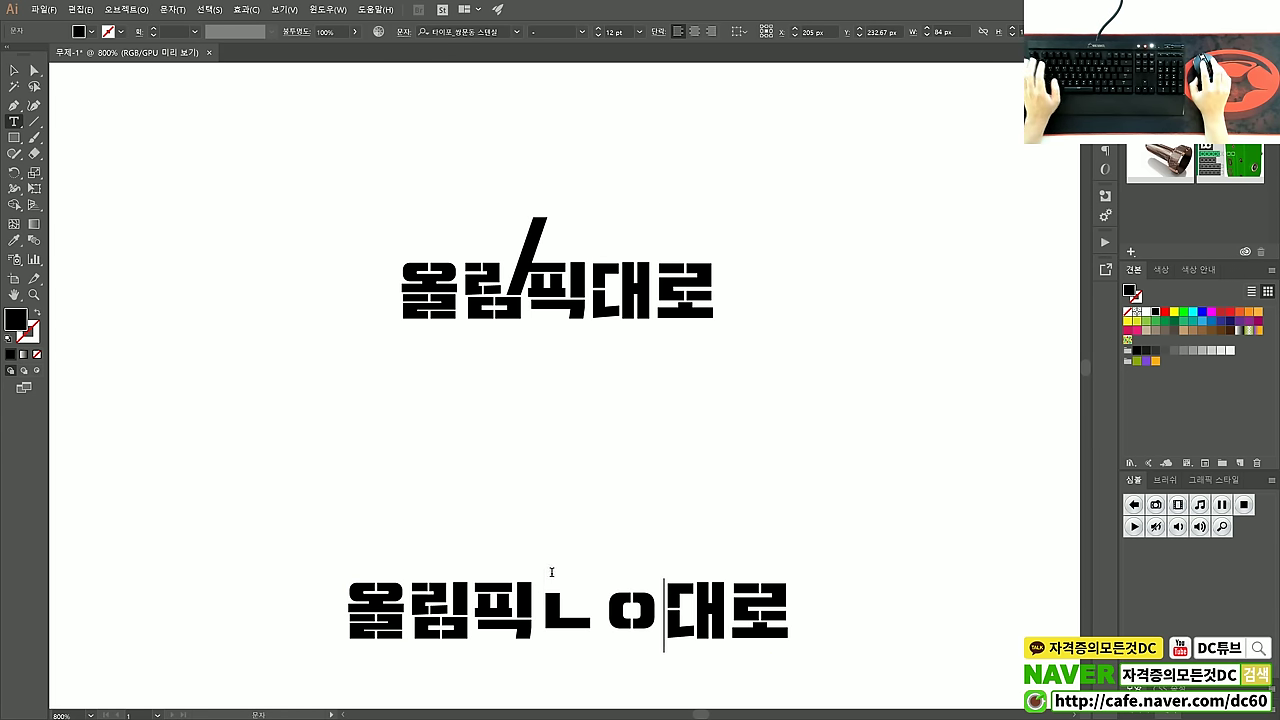
{"action": "key", "text": "Escape"}
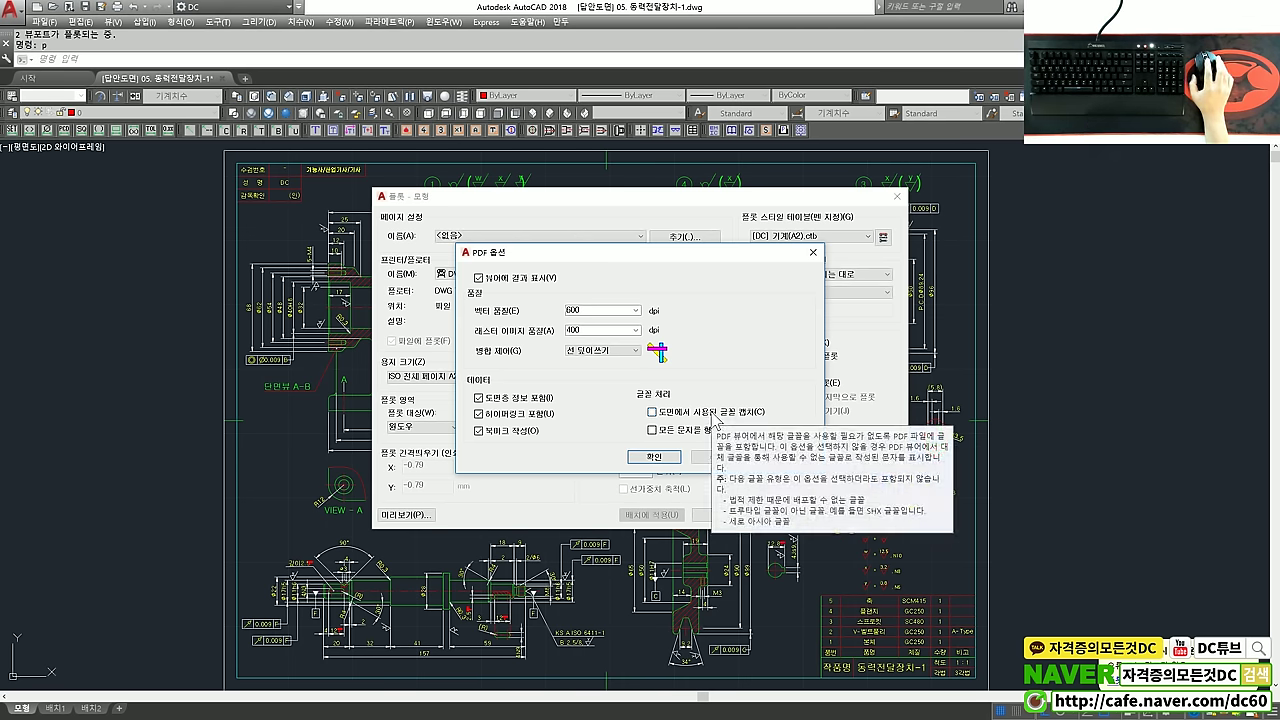
Step: Switch the PDF options from capturing fonts to 'Convert all text to geometry' for this plot only
{"action": "left_click", "coordinate": [714, 418]}
{"action": "left_click", "coordinate": [709, 421]}
{"action": "mouse_move", "coordinate": [705, 430]}
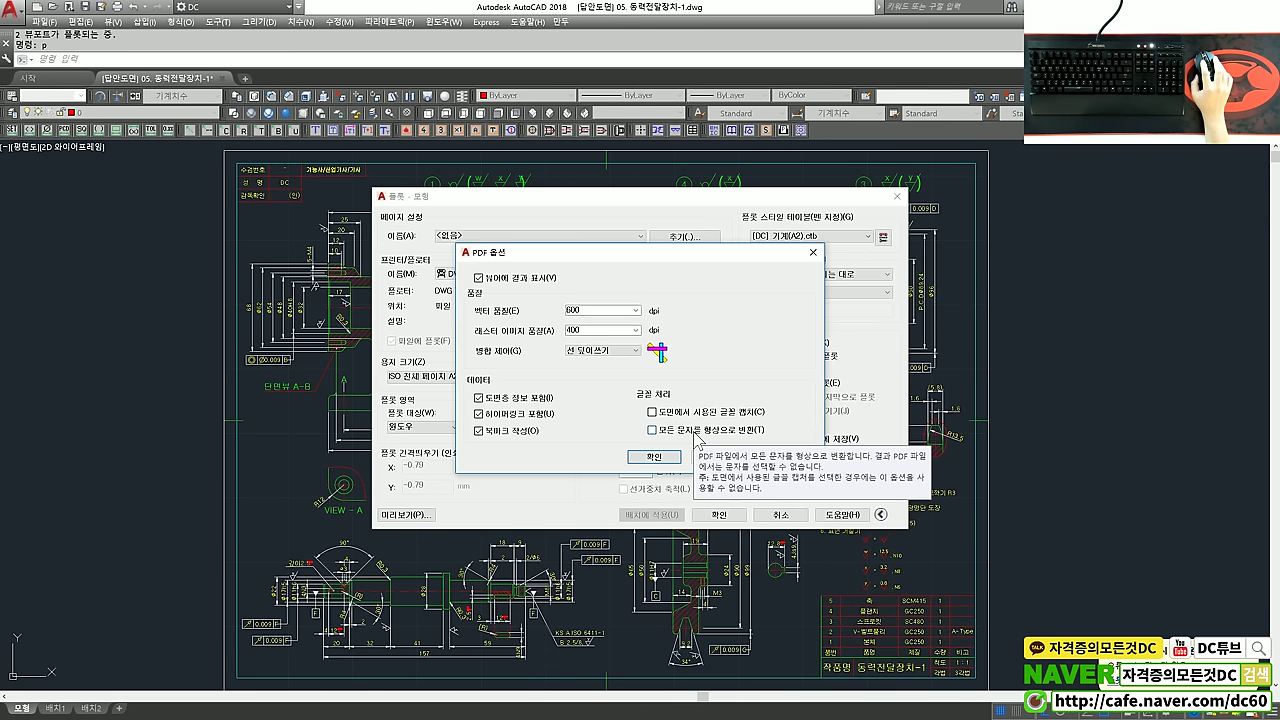
{"action": "left_click", "coordinate": [695, 432]}
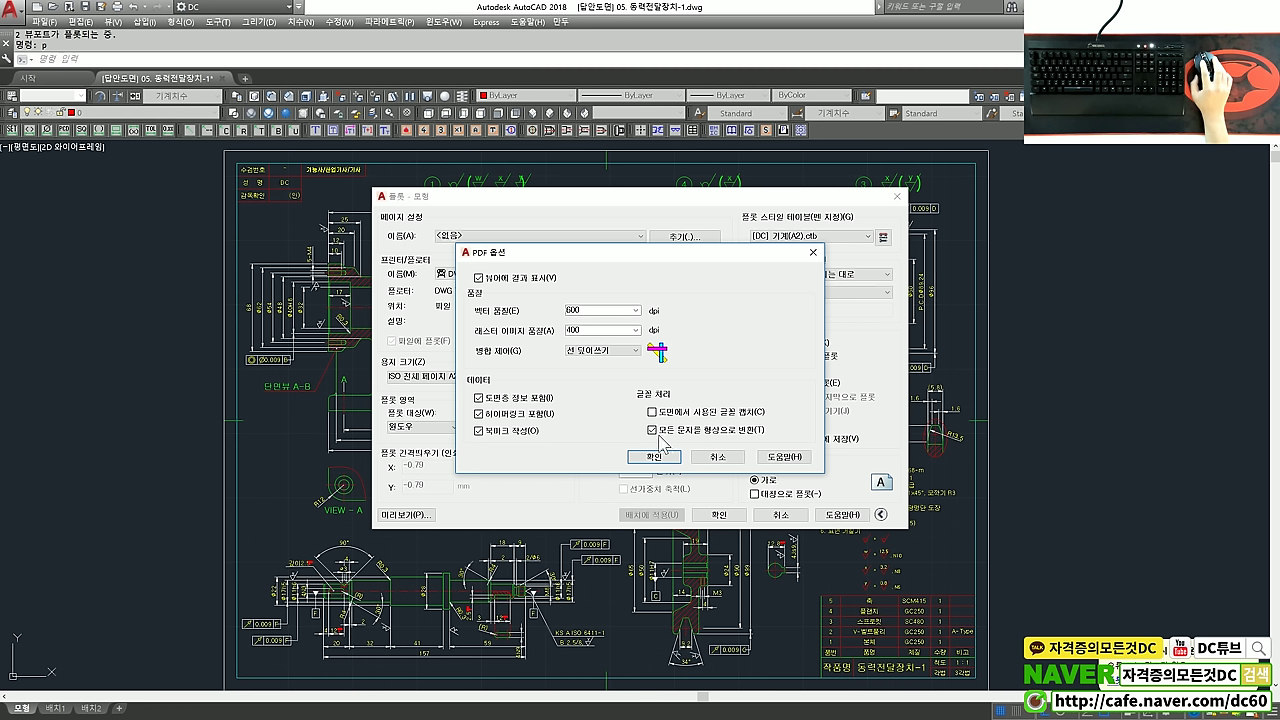
{"action": "left_click", "coordinate": [667, 414]}
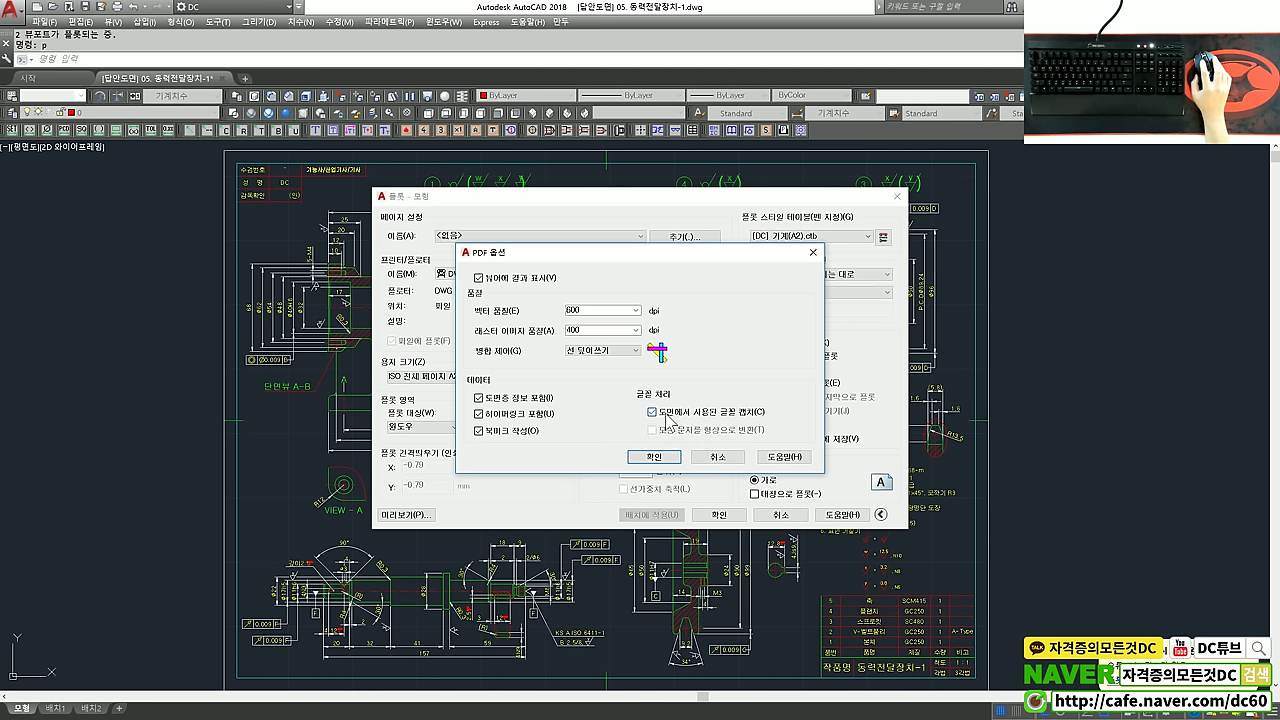
{"action": "left_click", "coordinate": [666, 413]}
{"action": "left_click", "coordinate": [655, 457]}
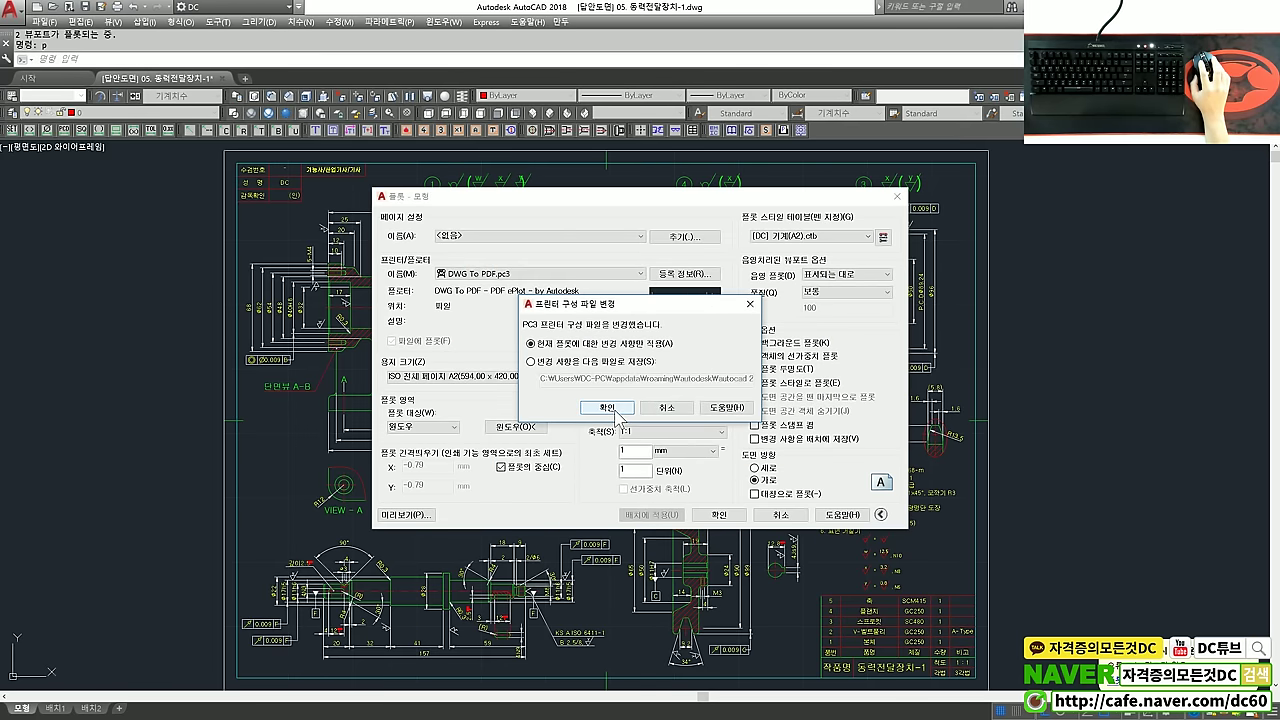
{"action": "left_click", "coordinate": [612, 409]}
Step: Re-check 'Convert all text to geometry' in PDF Options and start plotting to PDF
{"action": "left_click", "coordinate": [612, 340]}
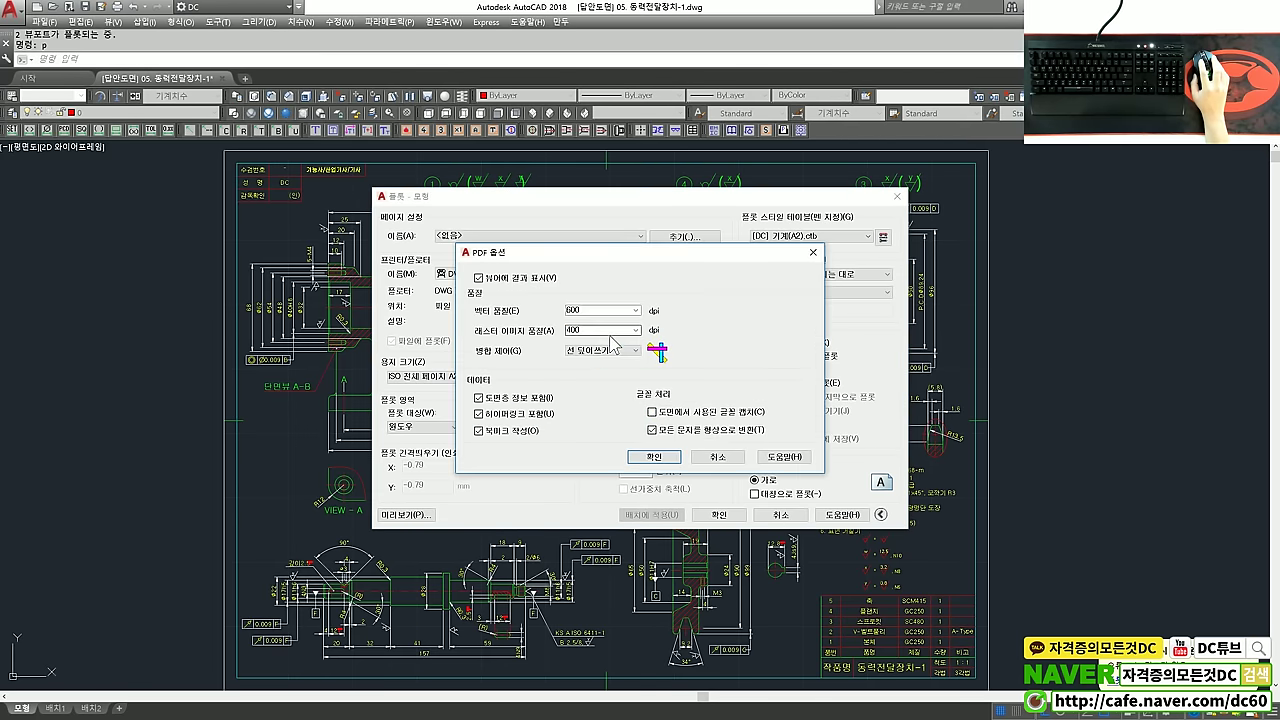
{"action": "left_click", "coordinate": [653, 430]}
{"action": "left_click", "coordinate": [655, 457]}
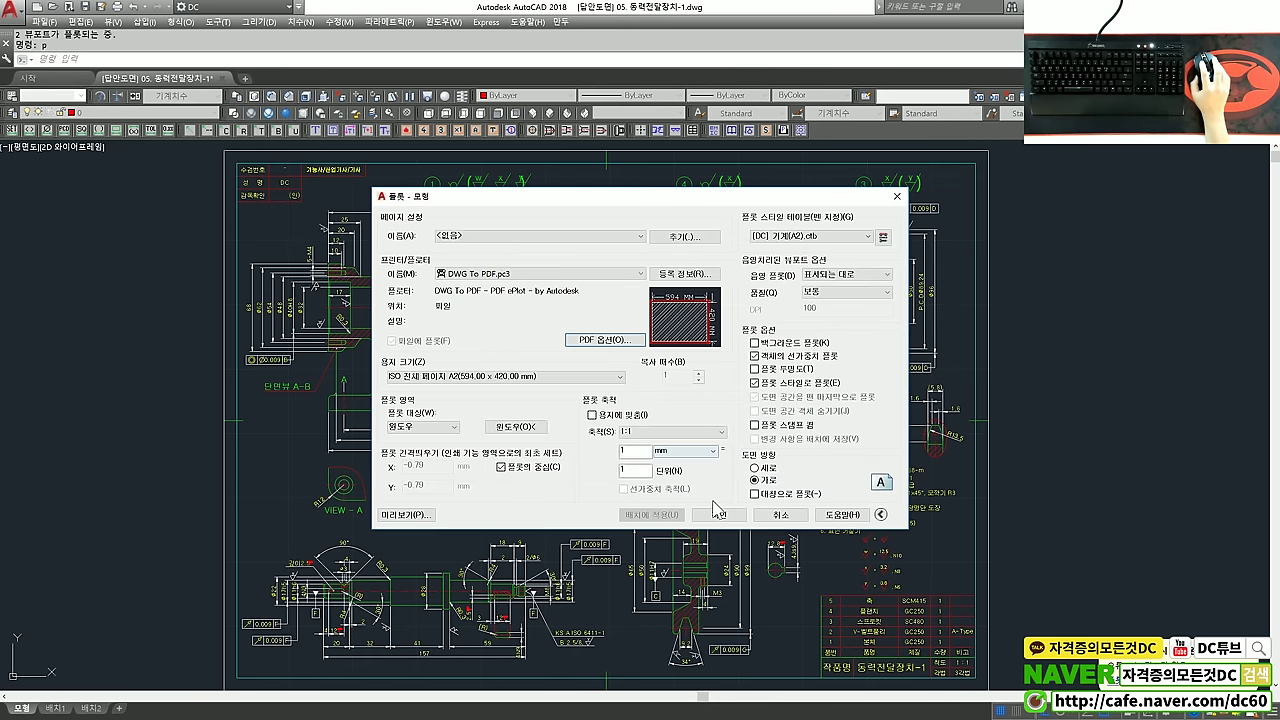
{"action": "left_click", "coordinate": [700, 511]}
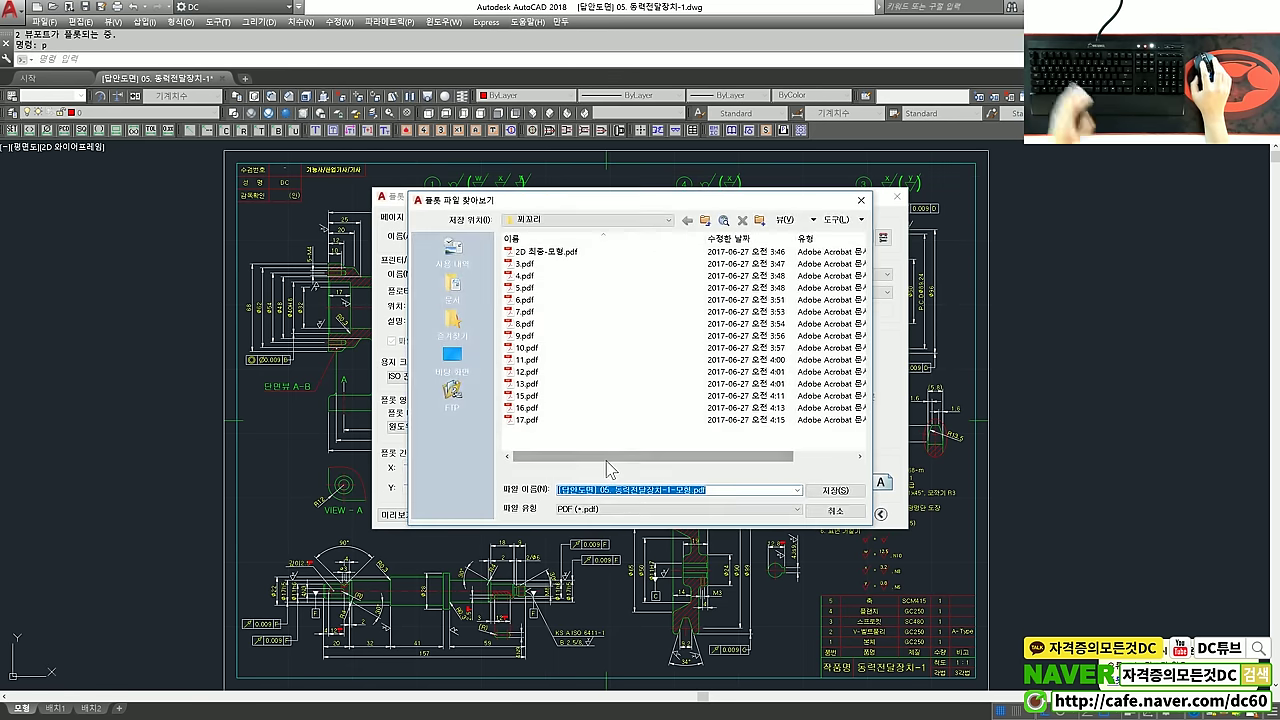
Step: Save the plotted PDF and zoom through the new 18.pdf in Acrobat
{"action": "key", "text": "Return"}
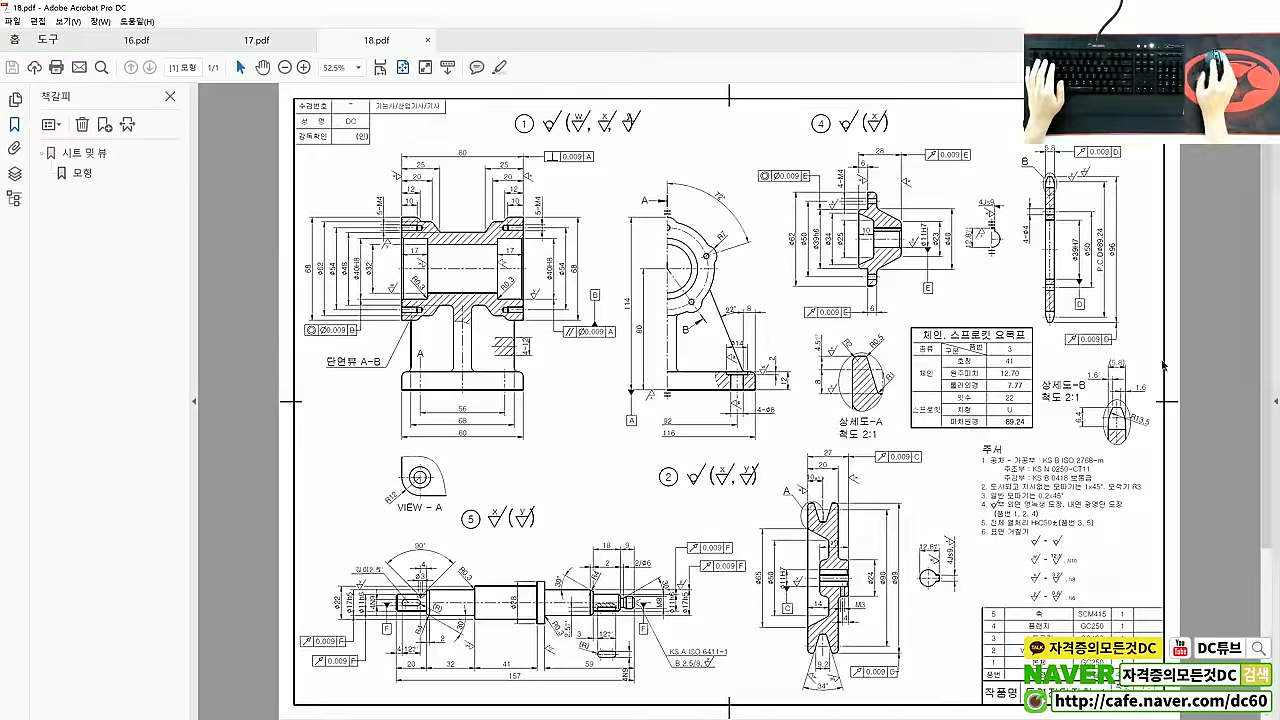
{"action": "scroll", "coordinate": [370, 115], "scroll_direction": "up", "scroll_amount": 2, "text": "ctrl"}
{"action": "scroll", "coordinate": [375, 117], "scroll_direction": "up", "scroll_amount": 2, "text": "ctrl"}
{"action": "scroll", "coordinate": [375, 117], "scroll_direction": "up", "scroll_amount": 1, "text": "ctrl"}
{"action": "scroll", "coordinate": [375, 117], "scroll_direction": "down", "scroll_amount": 3, "text": "ctrl"}
{"action": "scroll", "coordinate": [378, 105], "scroll_direction": "down", "scroll_amount": 1, "text": "ctrl"}
Step: Compare 18.pdf against the earlier 17.pdf, then bring up 18.pdf's Print dialog
{"action": "left_click", "coordinate": [257, 40]}
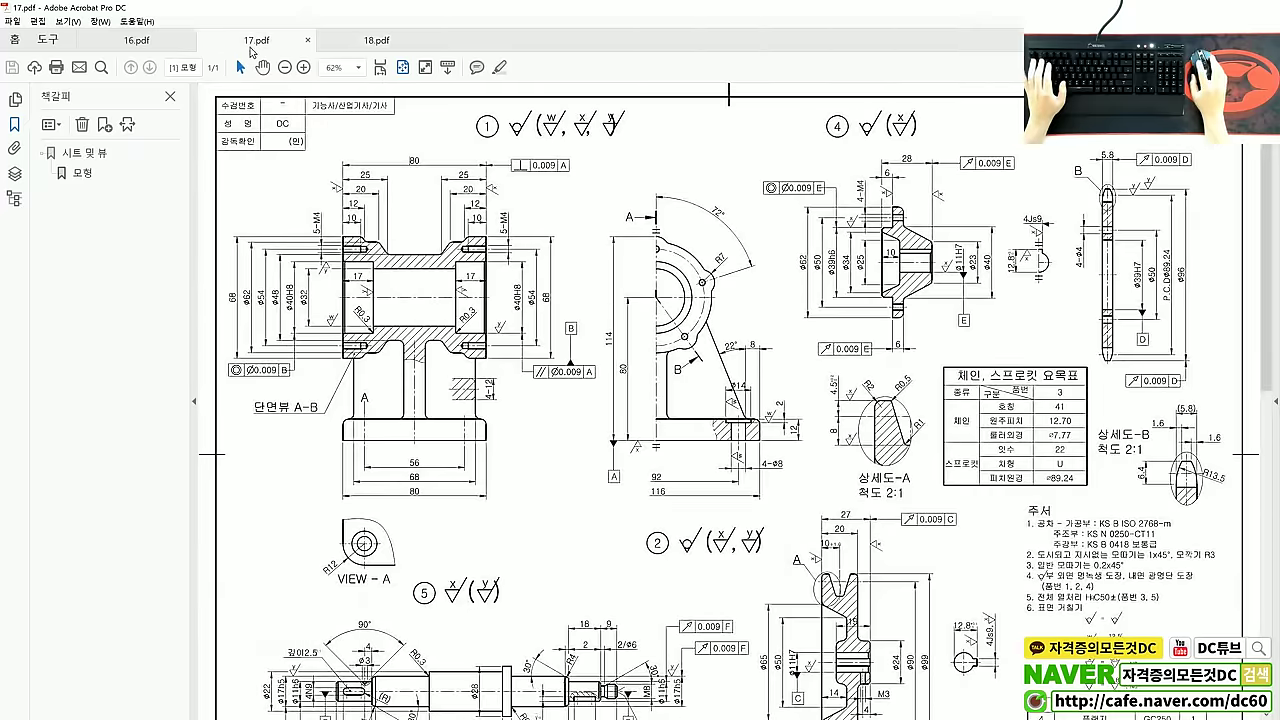
{"action": "left_click", "coordinate": [378, 40]}
{"action": "scroll", "coordinate": [447, 188], "scroll_direction": "down", "scroll_amount": 1, "text": "ctrl"}
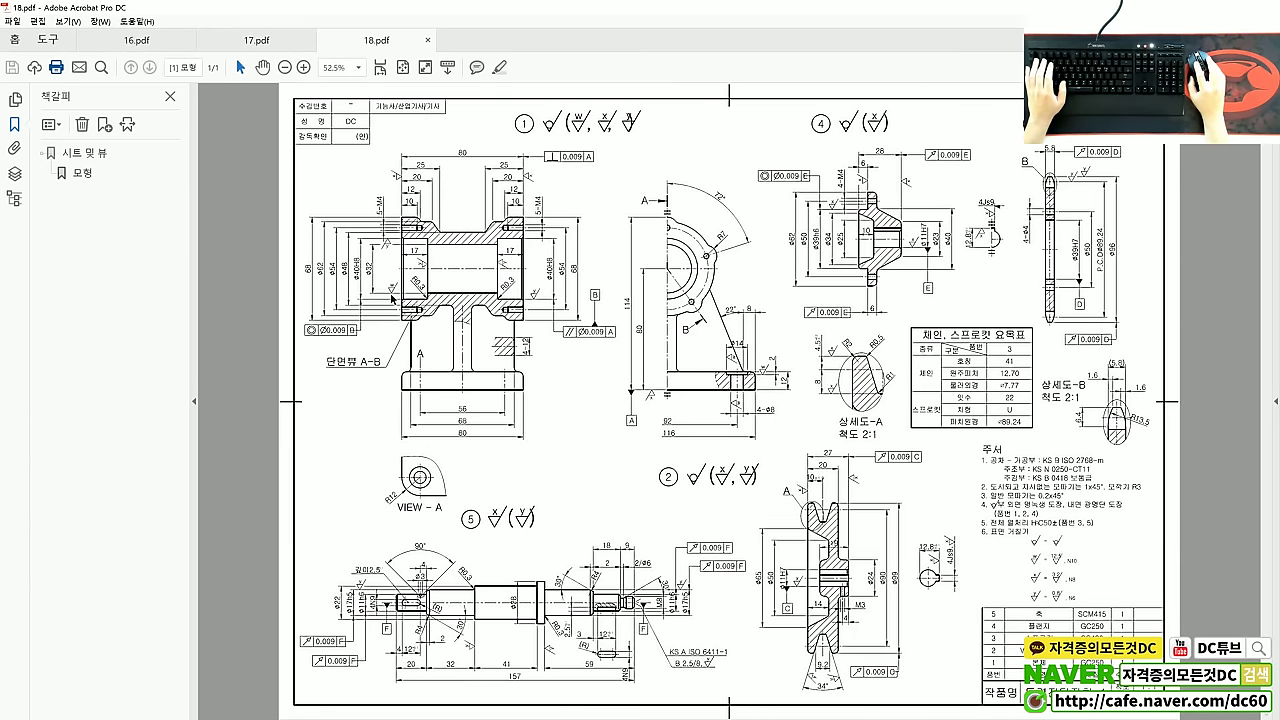
{"action": "key", "text": "ctrl+p"}
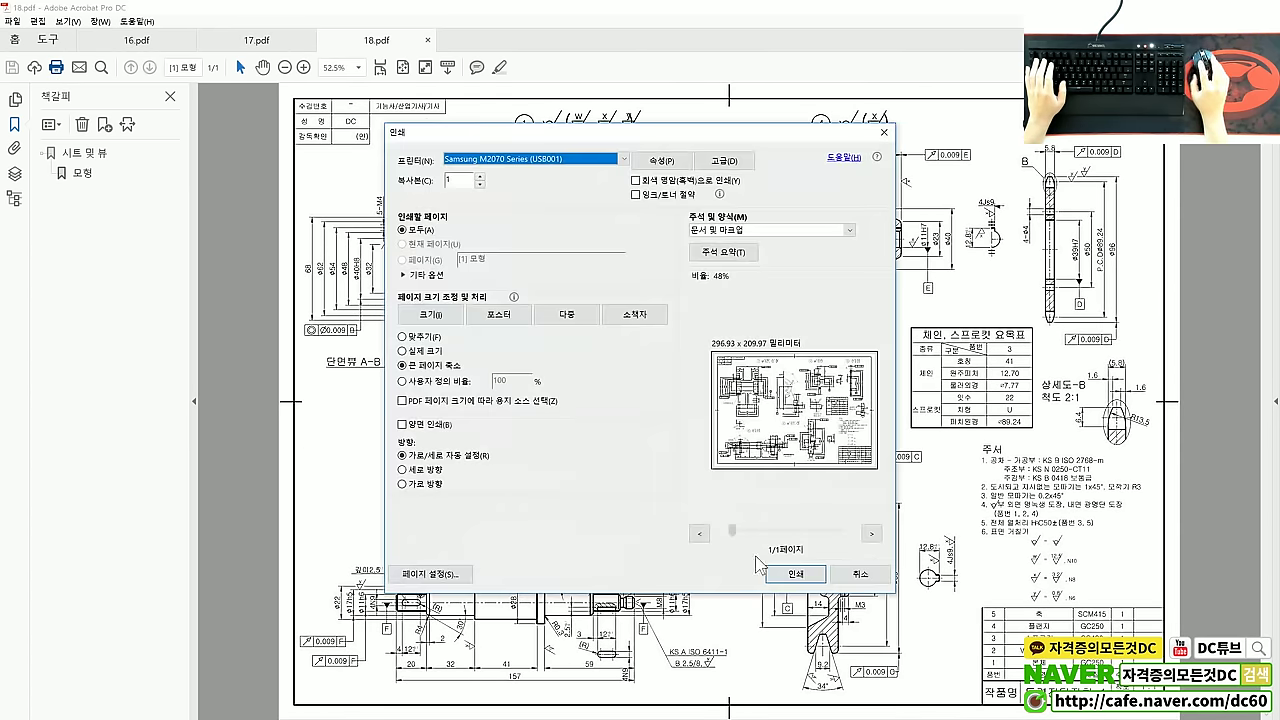
Step: Print 18.pdf on the Samsung M2070, then return to the full drawing sheet in AutoCAD
{"action": "left_click", "coordinate": [793, 574]}
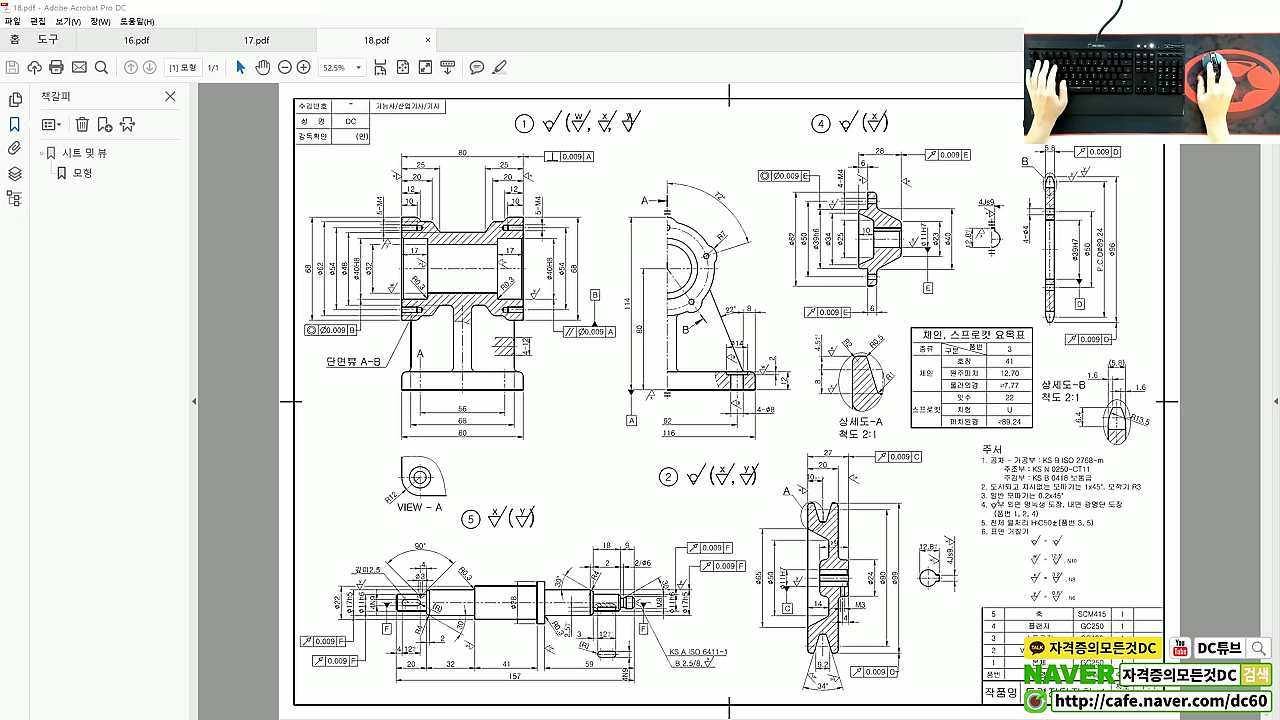
{"action": "key", "text": "alt+Tab"}
{"action": "scroll", "coordinate": [545, 319], "scroll_direction": "up", "scroll_amount": 3}
{"action": "scroll", "coordinate": [545, 319], "scroll_direction": "down", "scroll_amount": 3}
{"action": "scroll", "coordinate": [545, 317], "scroll_direction": "down", "scroll_amount": 2}
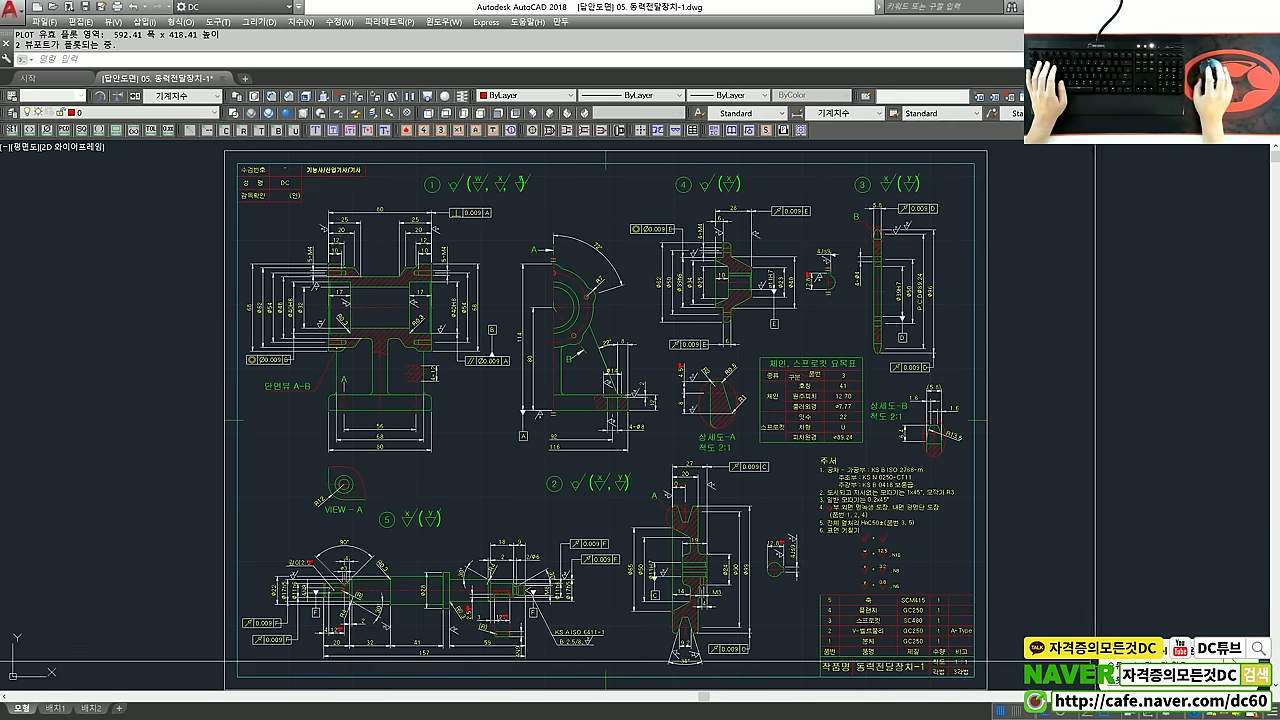
{"action": "type", "text": "z"}
{"action": "key", "text": "Return"}
{"action": "type", "text": "a"}
{"action": "key", "text": "Return"}
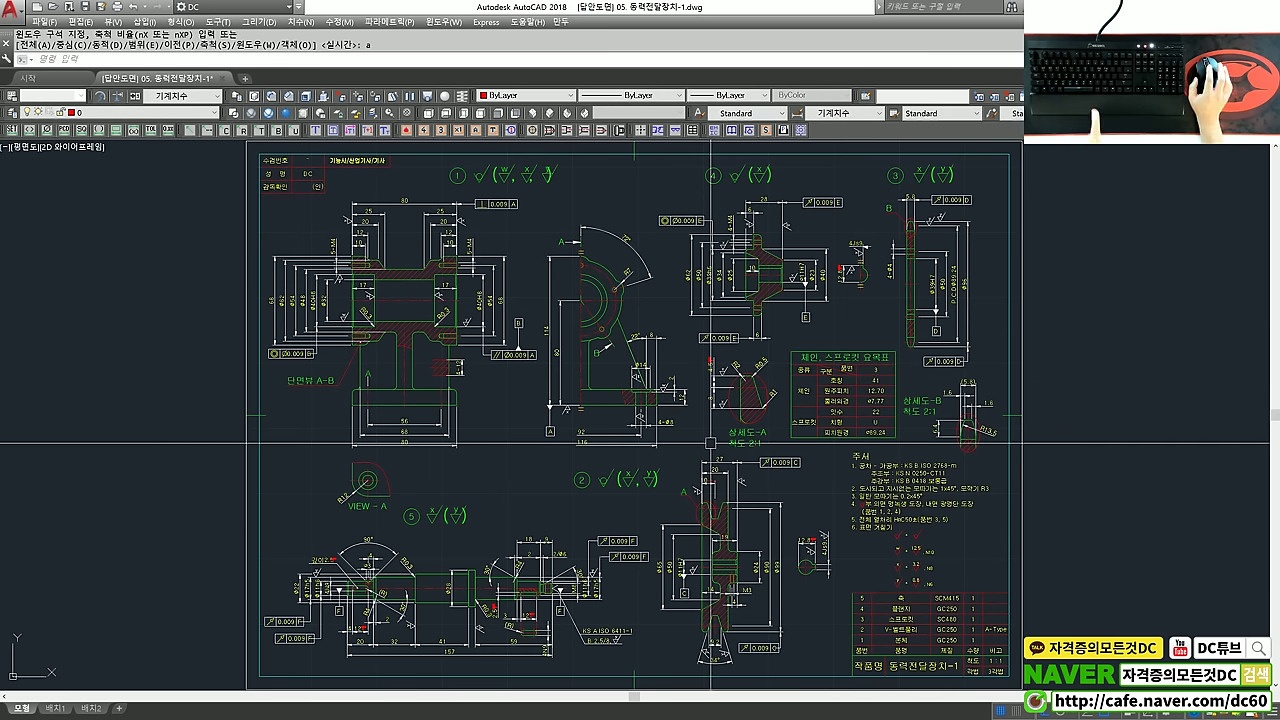
{"action": "left_click", "coordinate": [698, 113]}
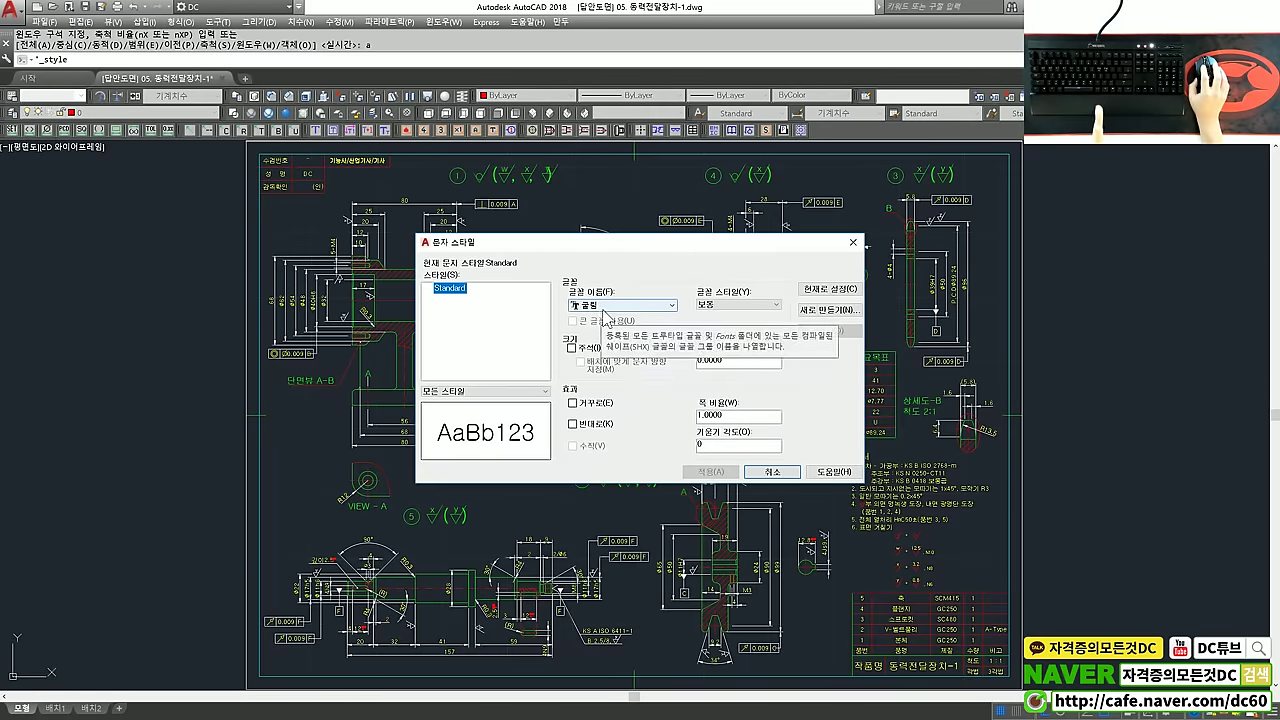
{"action": "left_click", "coordinate": [607, 310]}
{"action": "left_click", "coordinate": [660, 287]}
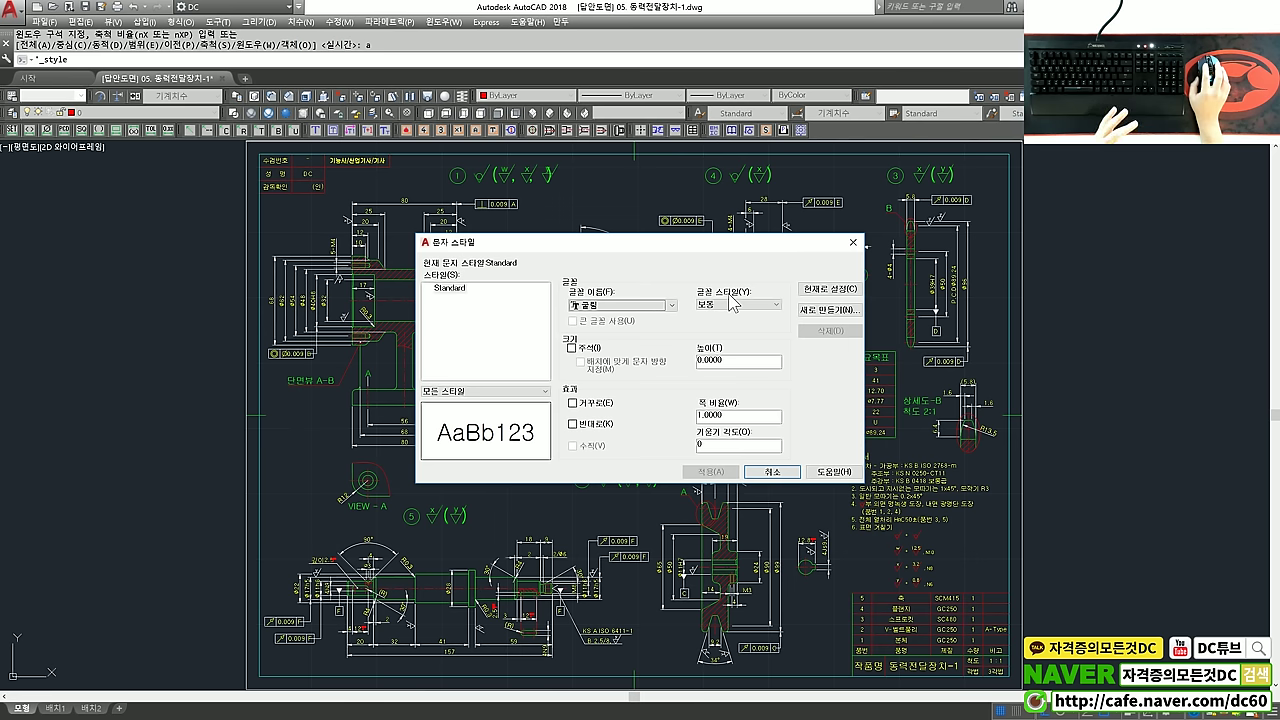
{"action": "left_click", "coordinate": [852, 243]}
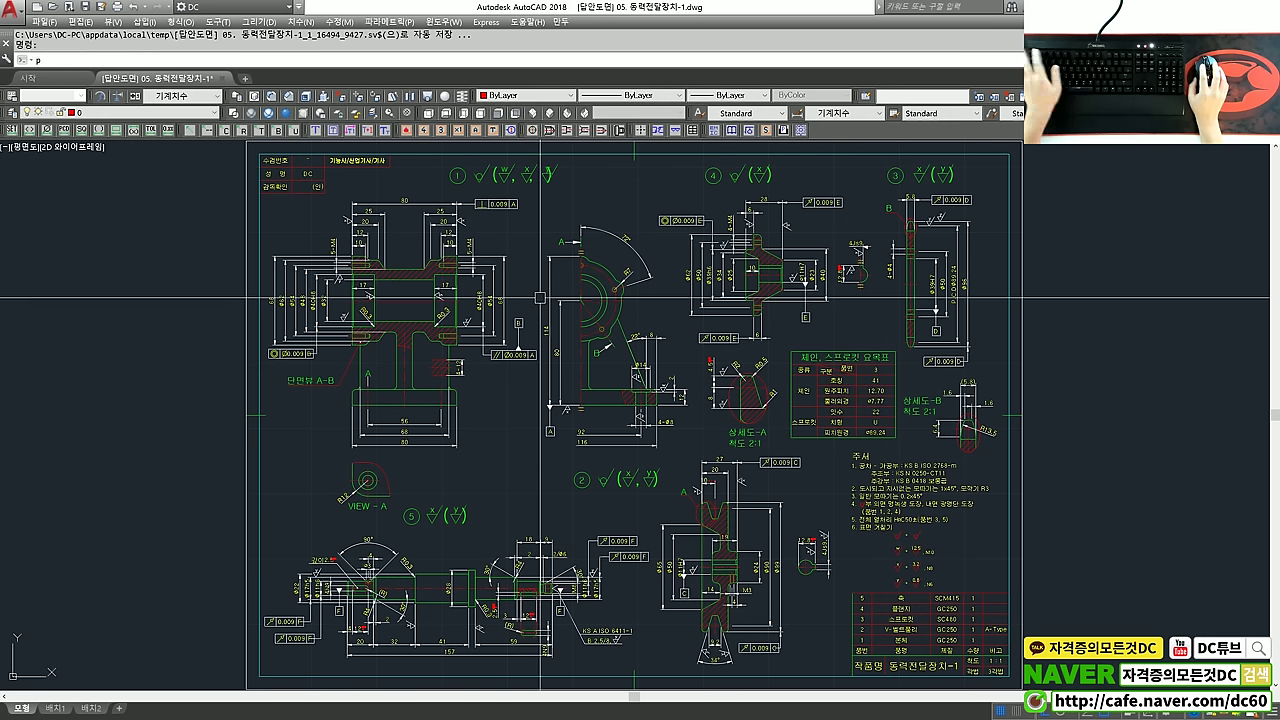
{"action": "key", "text": "ctrl+p"}
{"action": "left_click", "coordinate": [614, 340]}
{"action": "left_click", "coordinate": [669, 414]}
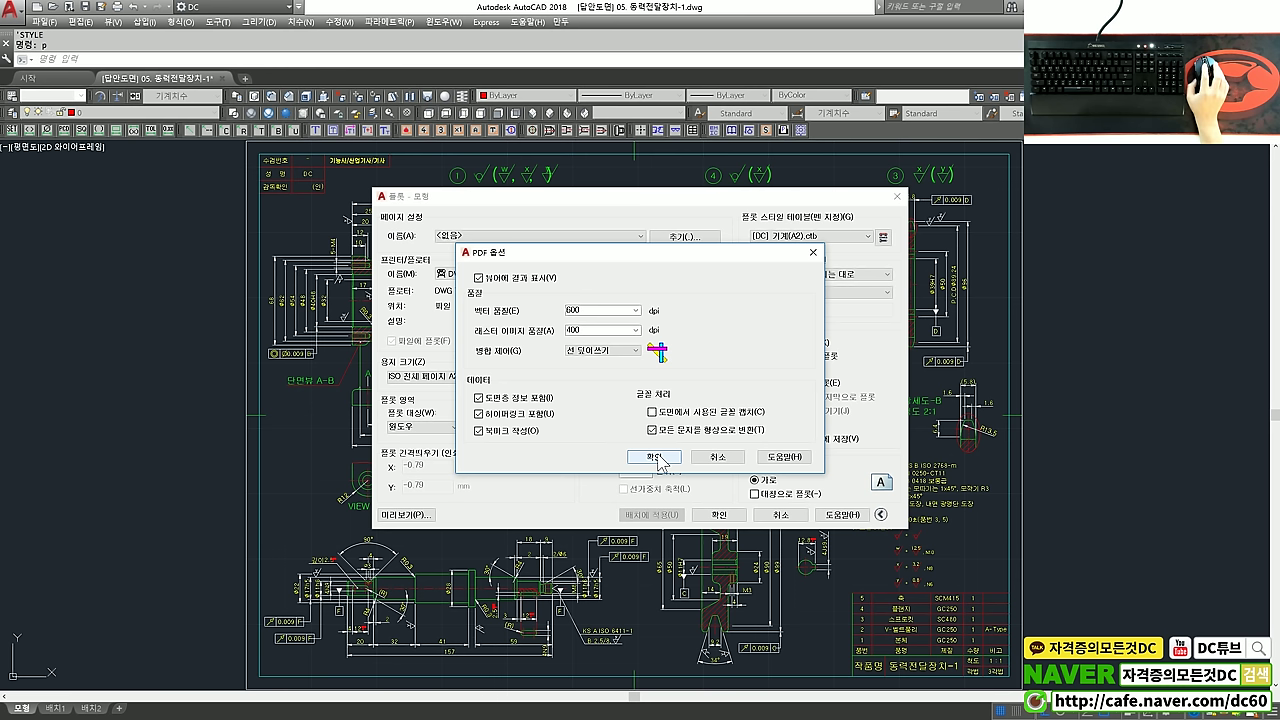
{"action": "left_click", "coordinate": [700, 457]}
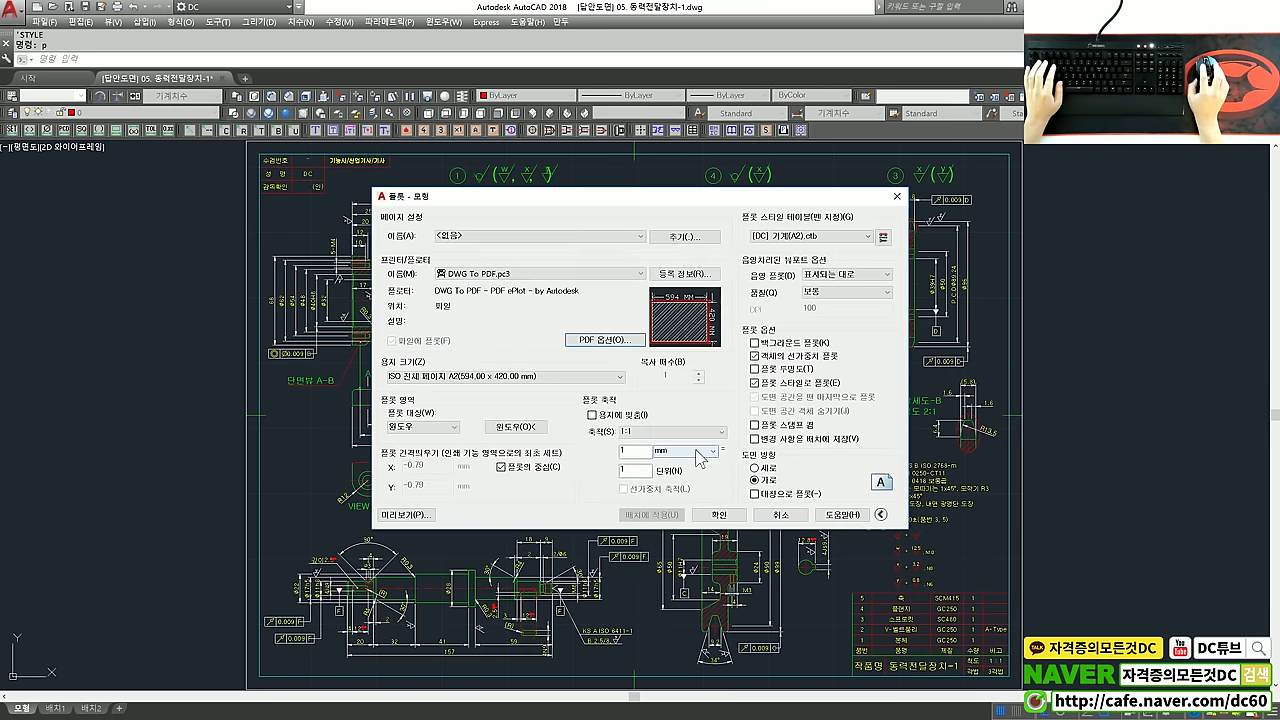
{"action": "key", "text": "Escape"}
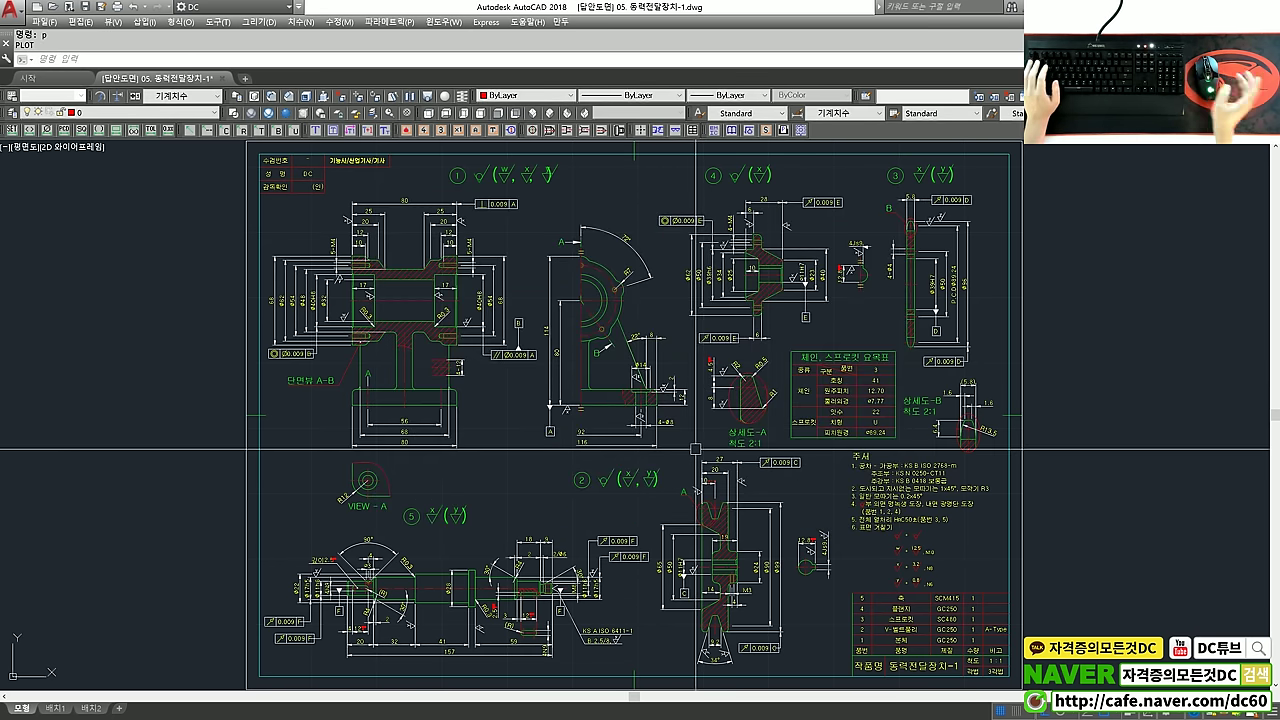